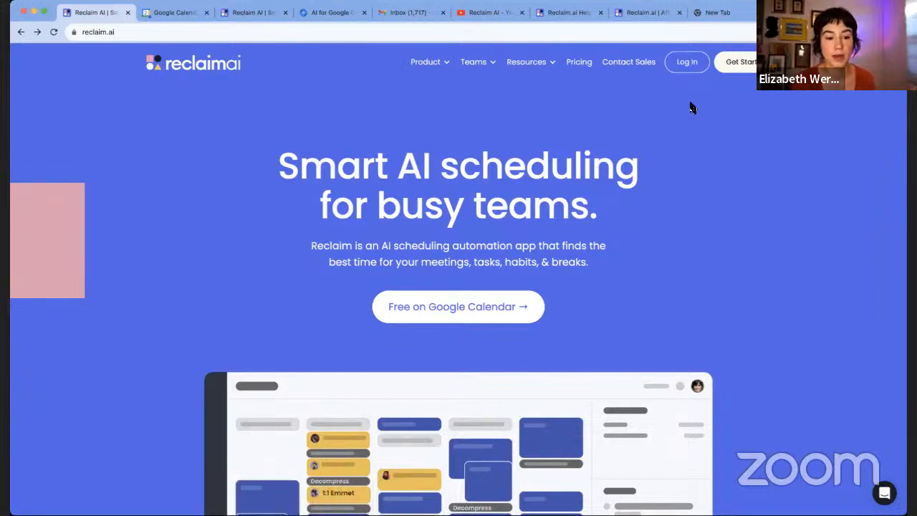
# - Log in to Reclaim and look through the current week's schedule in the Planner
pyautogui.click(687, 62)
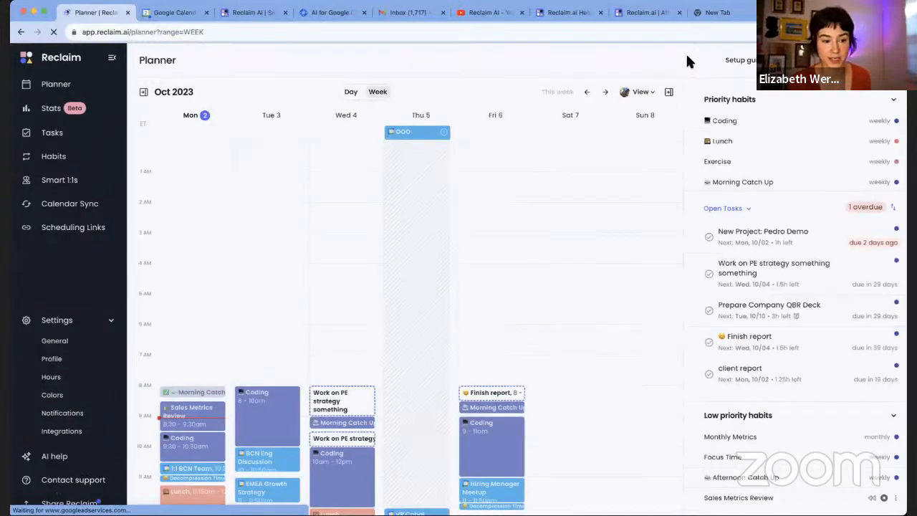
pyautogui.scroll(-2, 601, 190)
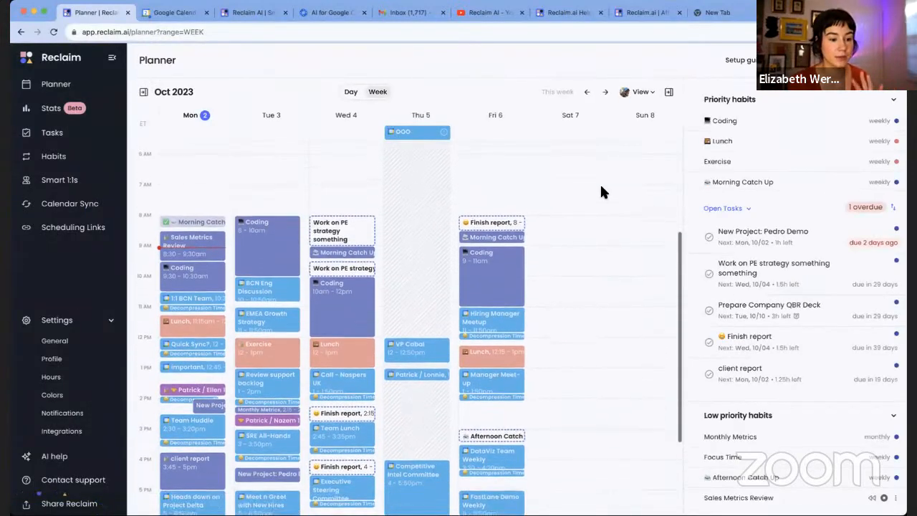
pyautogui.scroll(-1, 601, 192)
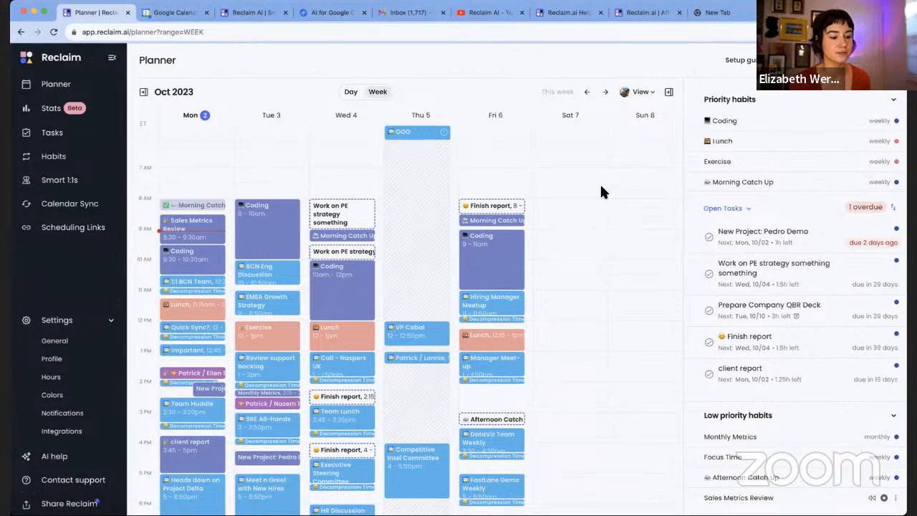
pyautogui.scroll(-1, 602, 187)
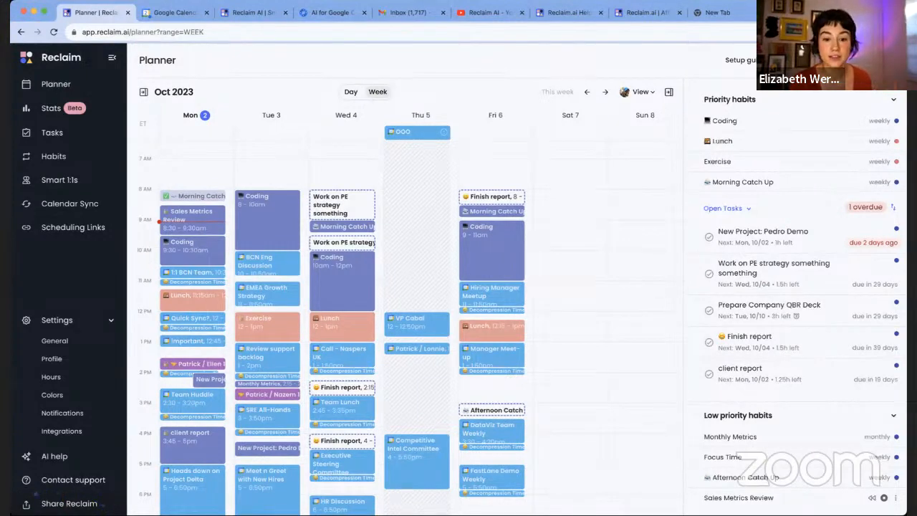
# - Check next week's schedule and the General settings, returning to the current week in the Planner
pyautogui.click(606, 93)
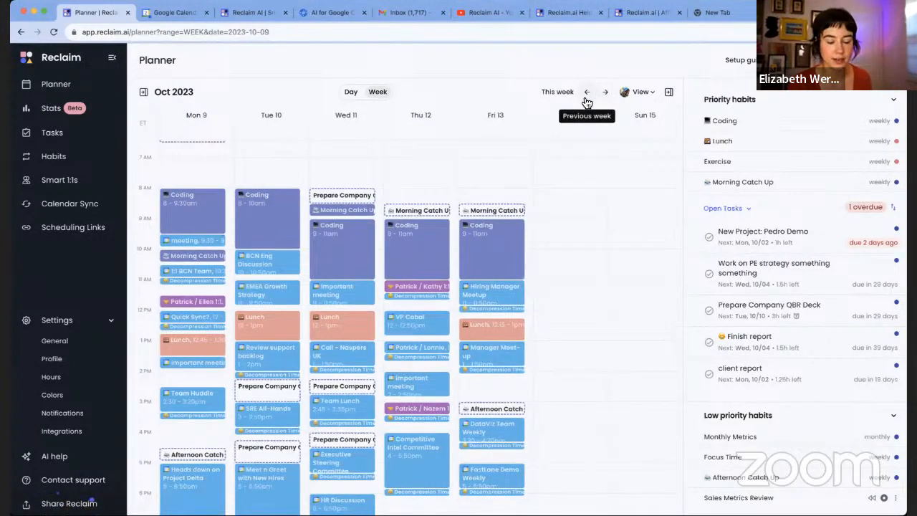
pyautogui.click(586, 99)
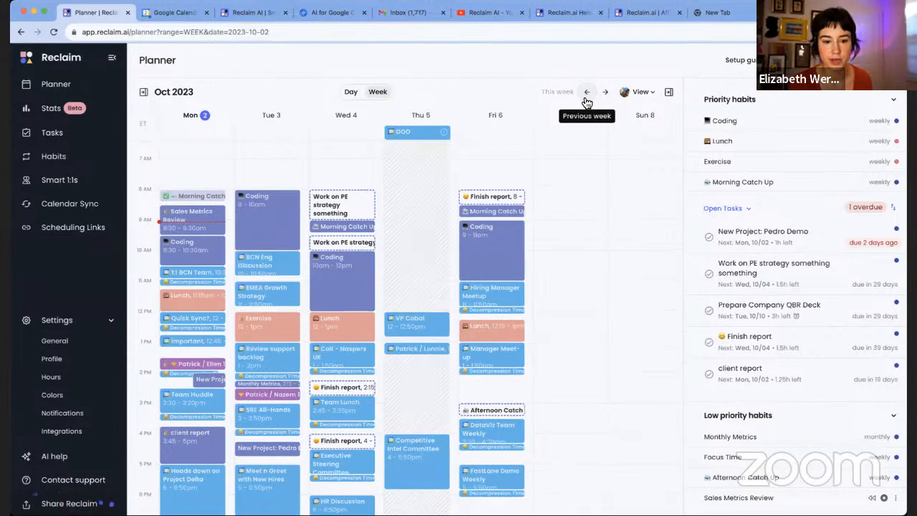
pyautogui.click(668, 96)
pyautogui.click(894, 97)
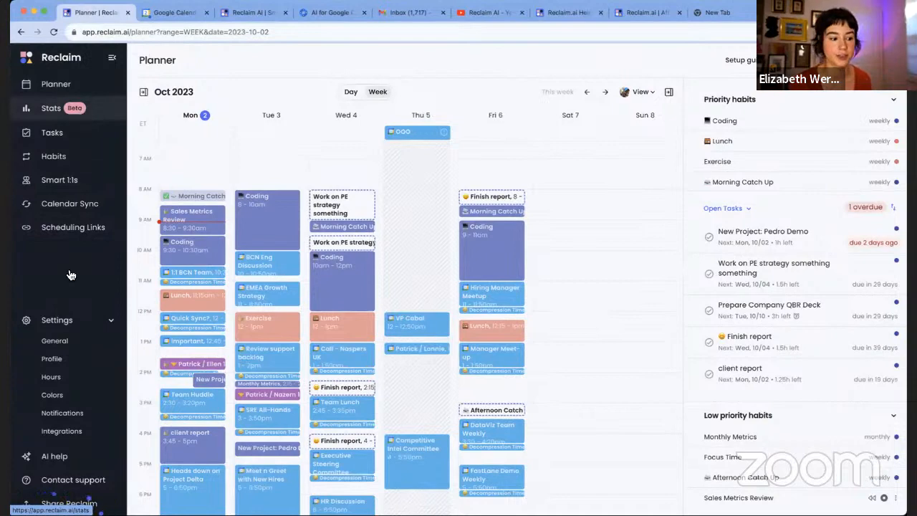
pyautogui.click(100, 327)
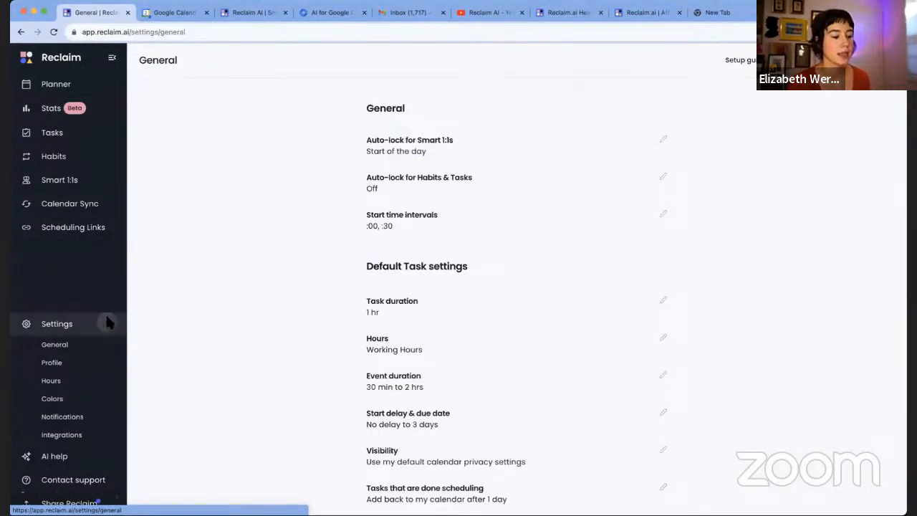
pyautogui.click(50, 93)
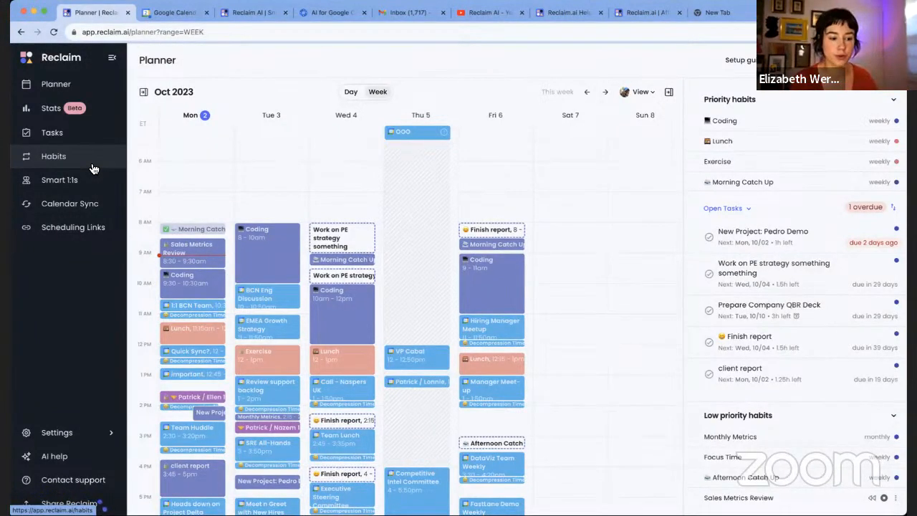
# - Browse the Sales, Operations and Finance habit templates and start a new habit from the Afternoon Catch Up template
pyautogui.click(92, 167)
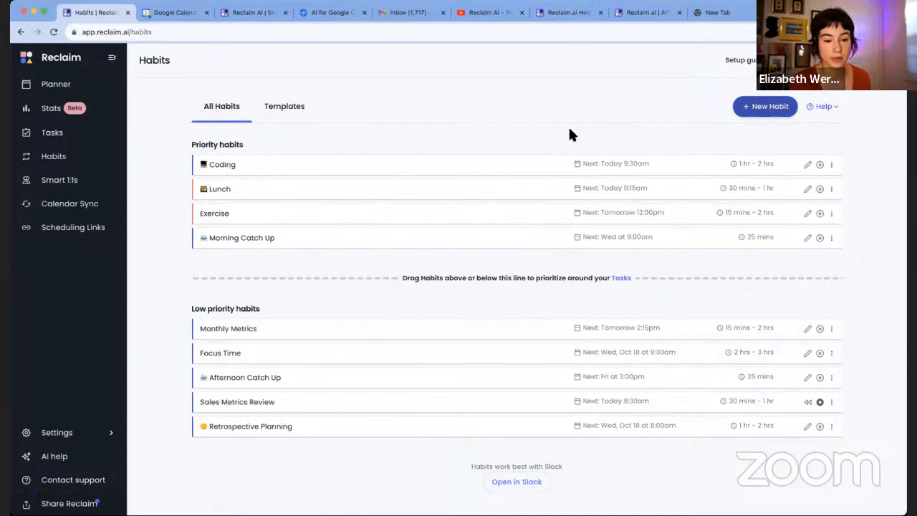
pyautogui.click(297, 113)
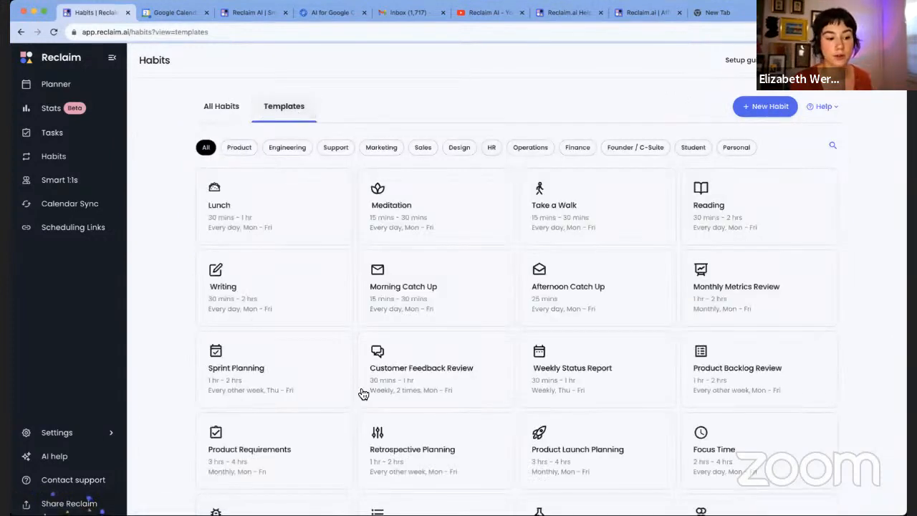
pyautogui.click(422, 149)
pyautogui.click(524, 151)
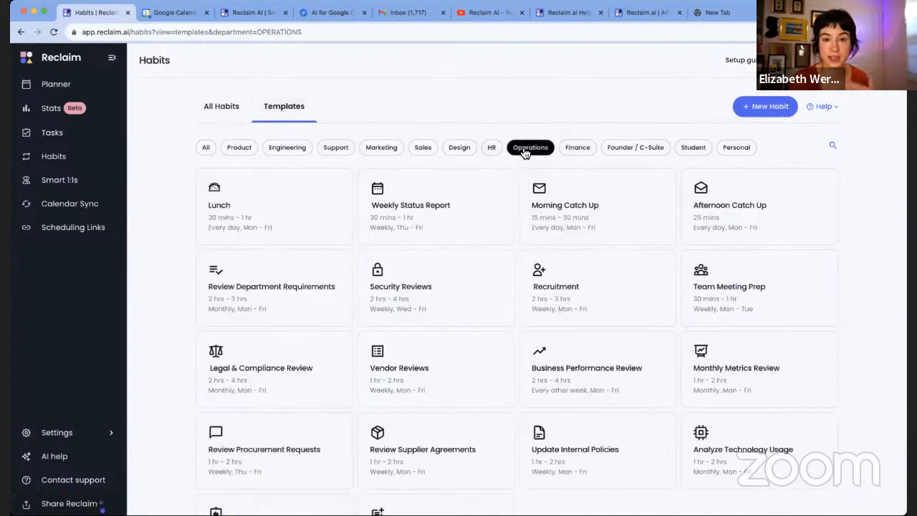
pyautogui.click(590, 152)
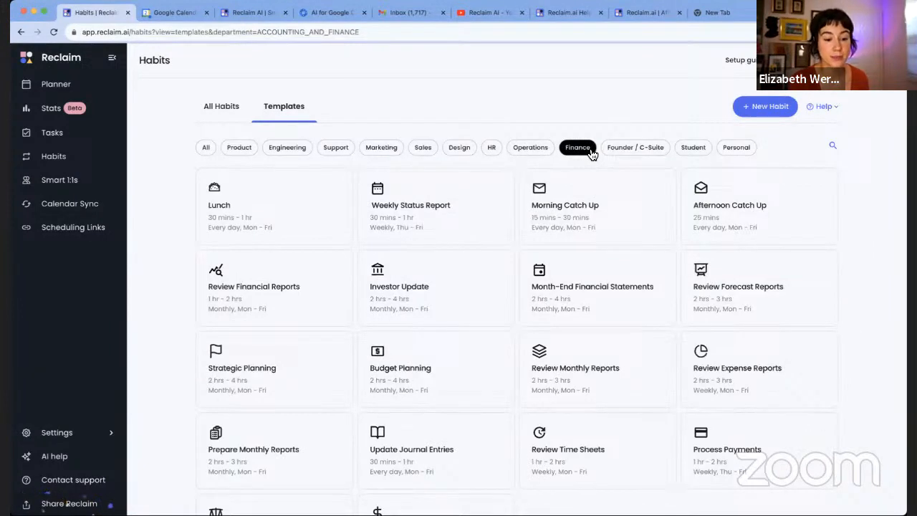
pyautogui.click(781, 205)
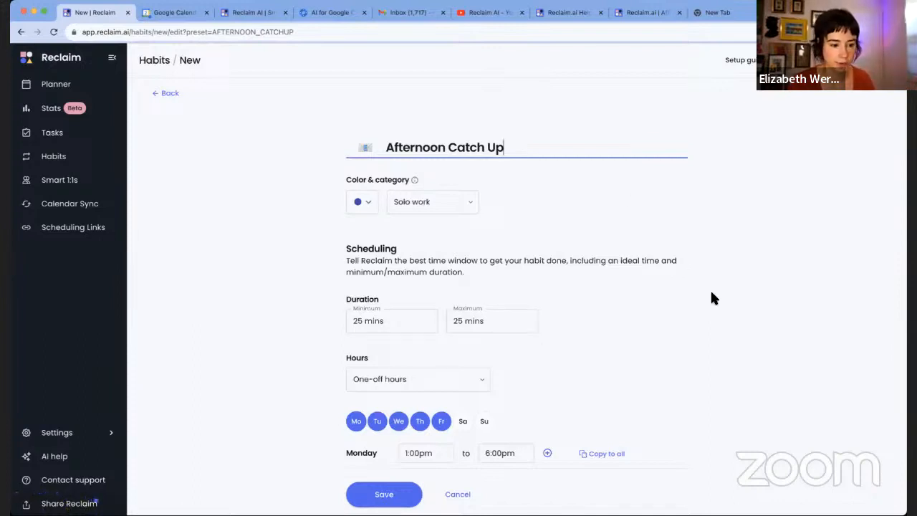
# - Review the new habit's title, emoji, and color and category settings
pyautogui.scroll(-1, 743, 205)
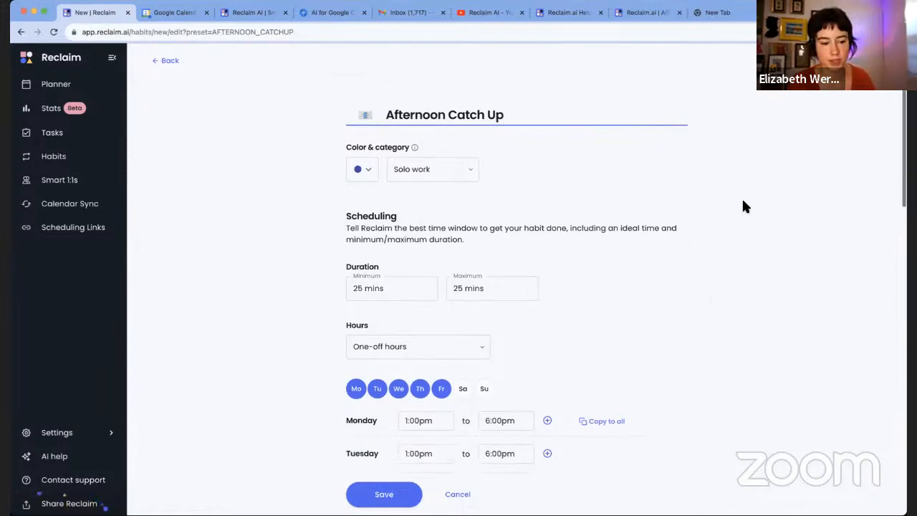
pyautogui.scroll(-1, 743, 205)
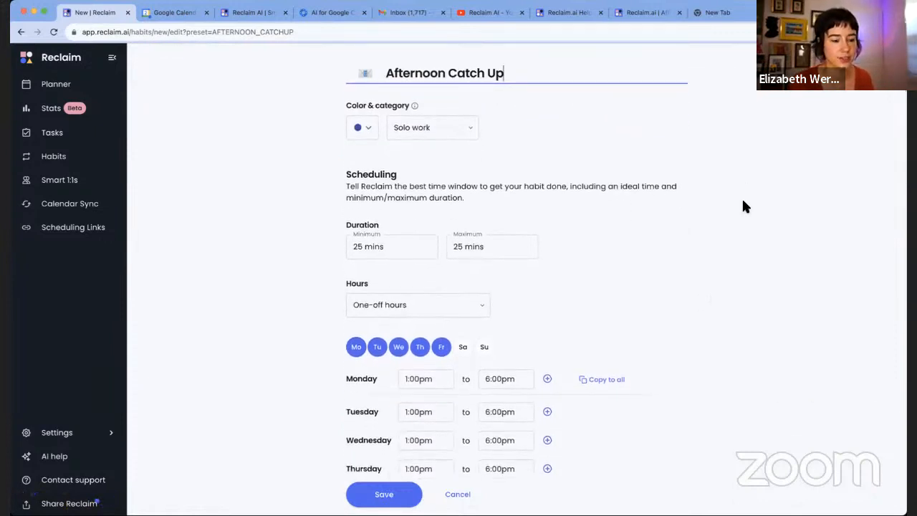
pyautogui.moveTo(387, 73); pyautogui.dragTo(513, 72)
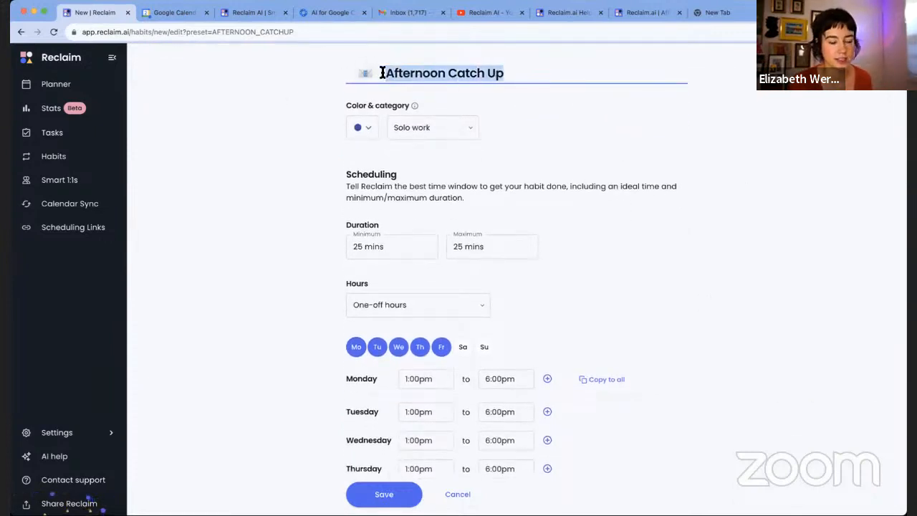
pyautogui.click(365, 73)
pyautogui.click(336, 121)
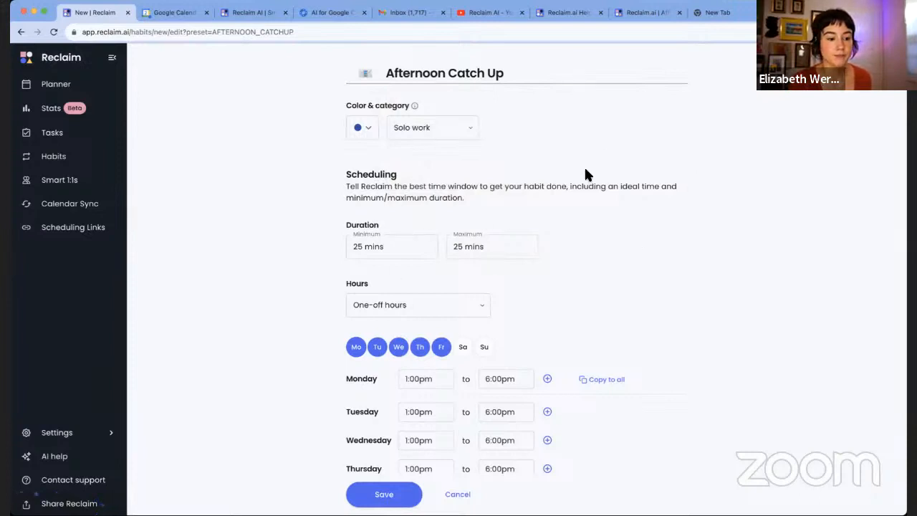
# - Review the habit's minimum and maximum duration and its hours options, keeping One-off hours selected
pyautogui.scroll(-3, 654, 274)
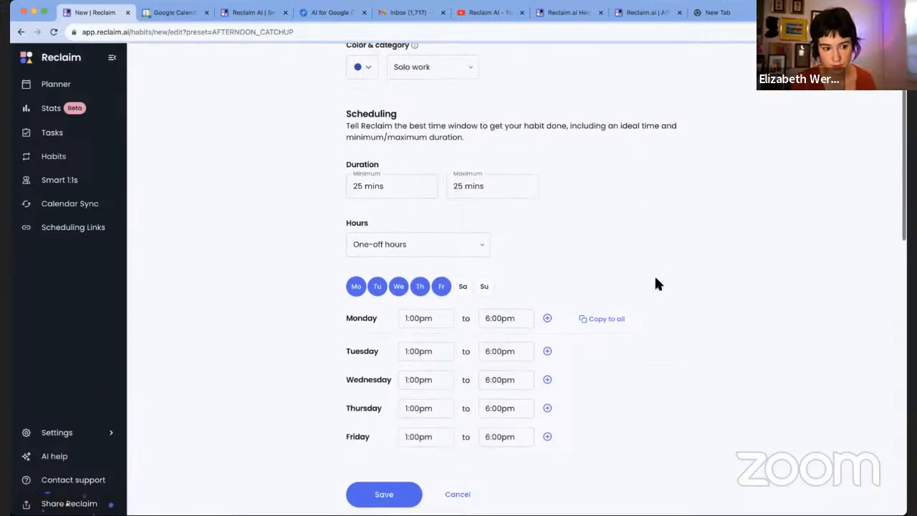
pyautogui.scroll(-1, 651, 268)
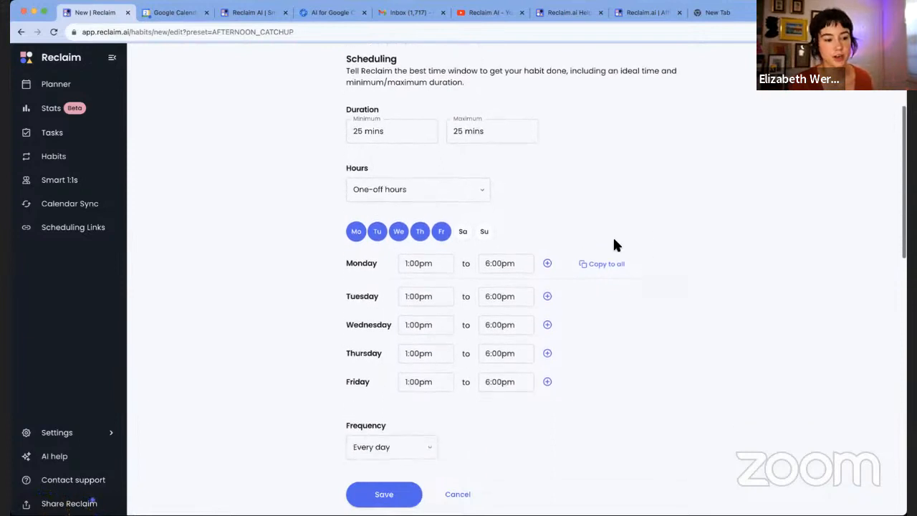
pyautogui.click(392, 135)
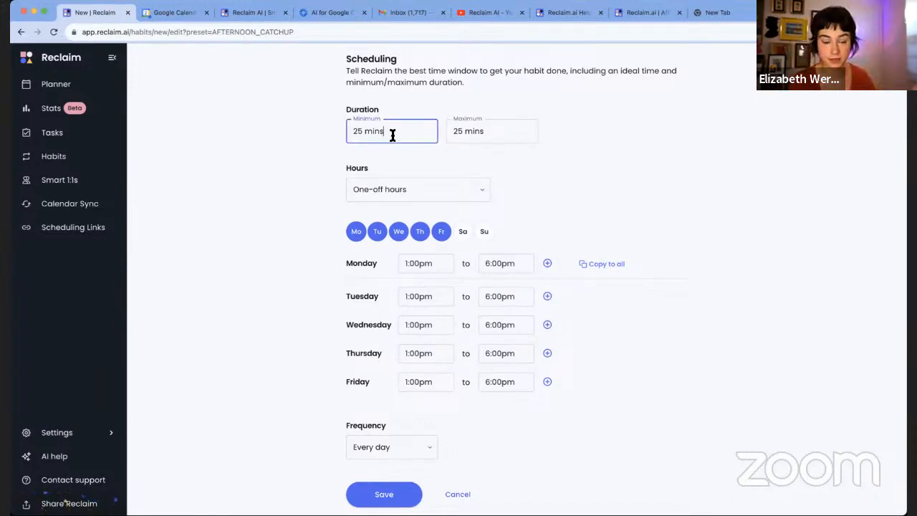
pyautogui.click(512, 128)
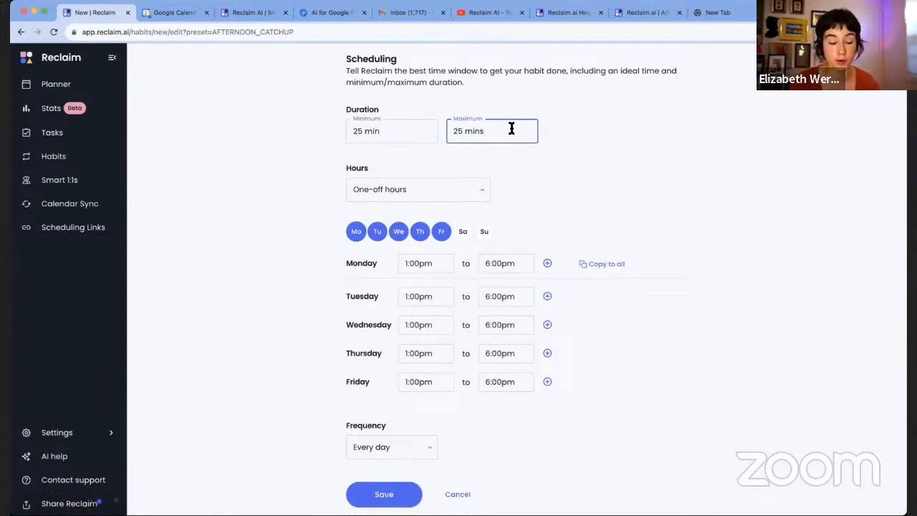
pyautogui.scroll(-1, 647, 274)
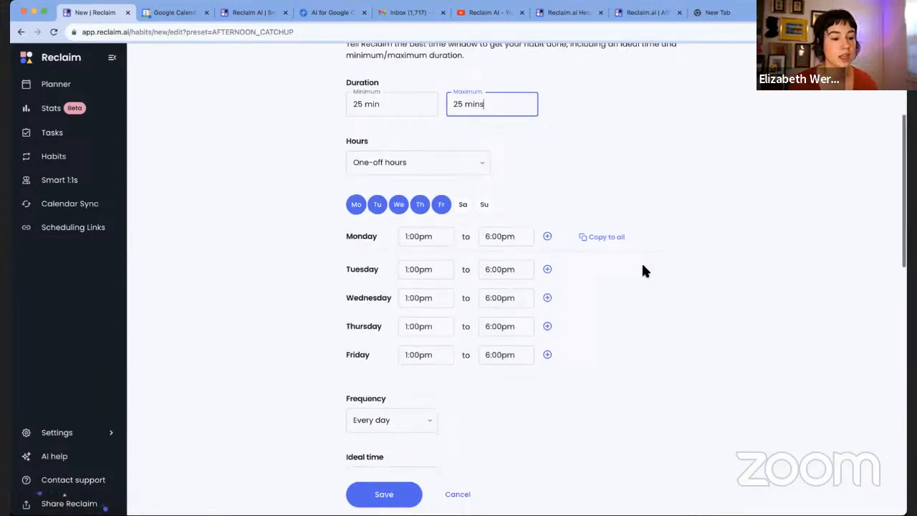
pyautogui.click(464, 163)
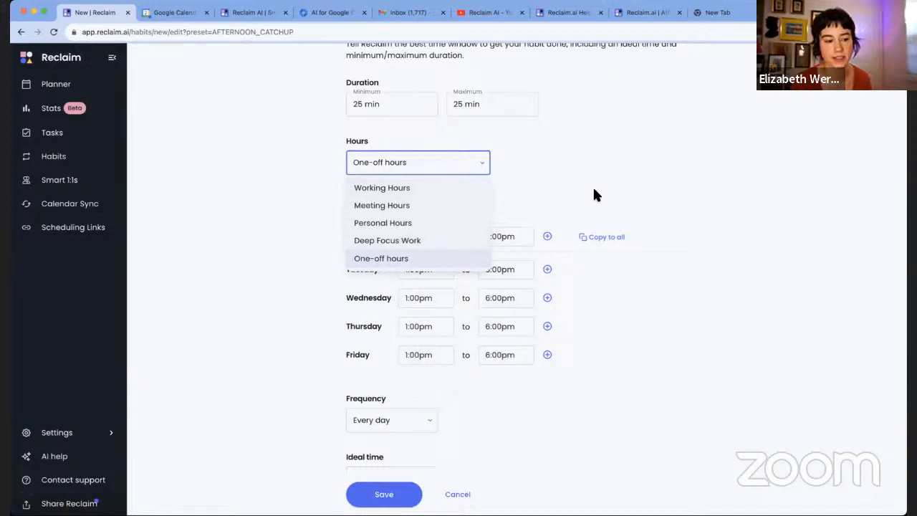
pyautogui.click(459, 266)
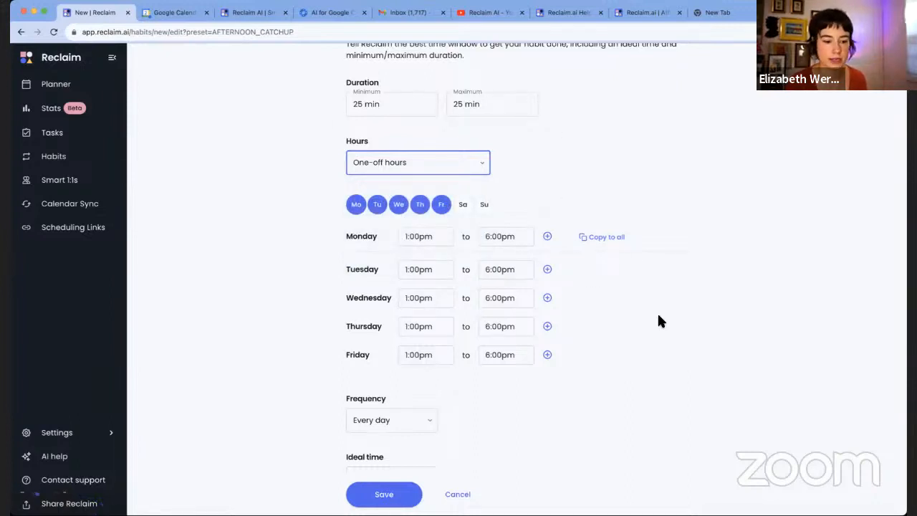
# - Add and remove an extra Monday time range, and deselect and reselect Wednesday in the habit's one-off hours
pyautogui.scroll(-1, 598, 189)
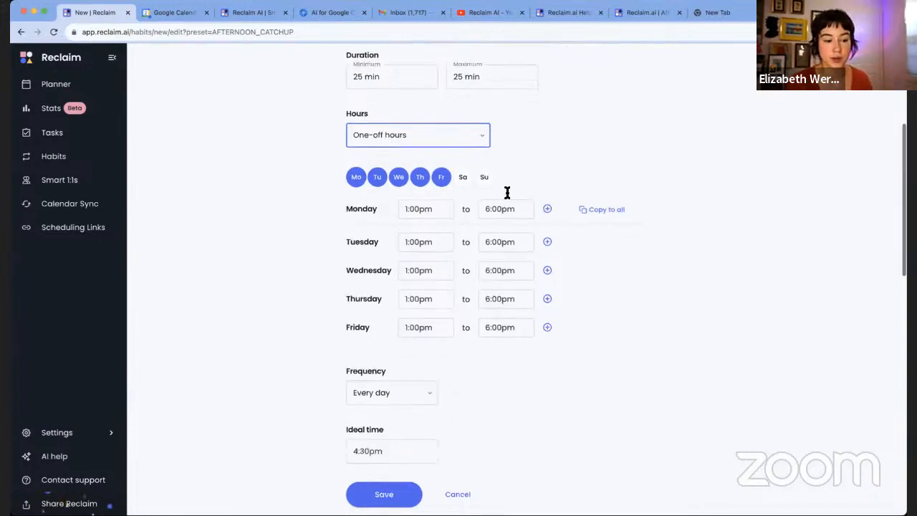
pyautogui.click(546, 208)
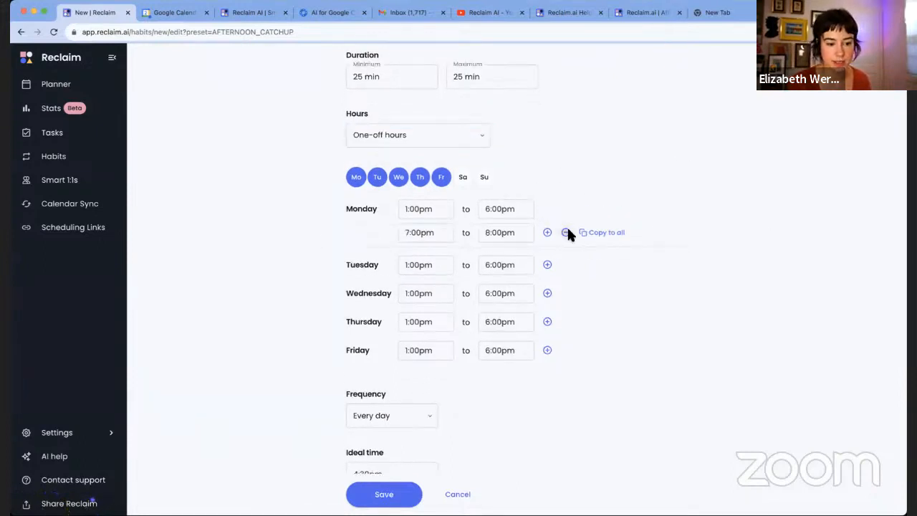
pyautogui.click(566, 232)
pyautogui.click(399, 177)
pyautogui.click(399, 178)
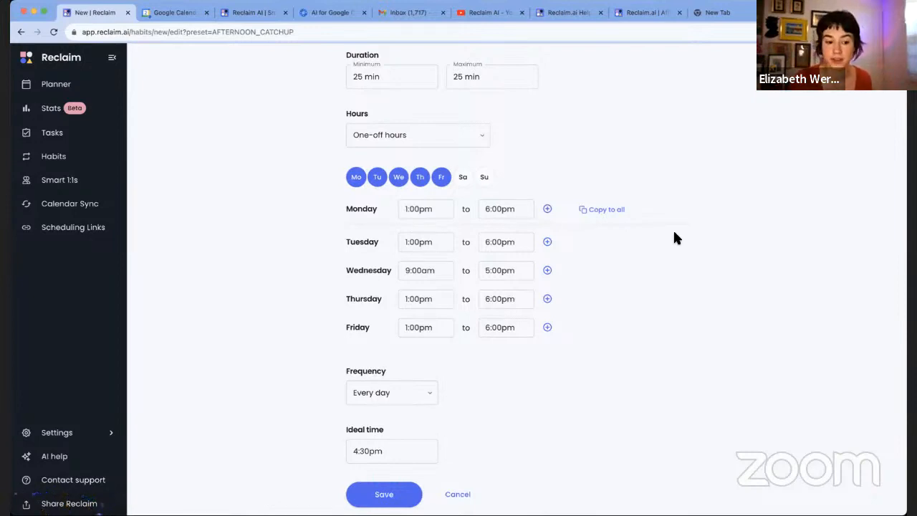
# - Review the available Frequency options for the habit, leaving it at Every day
pyautogui.scroll(-3, 676, 237)
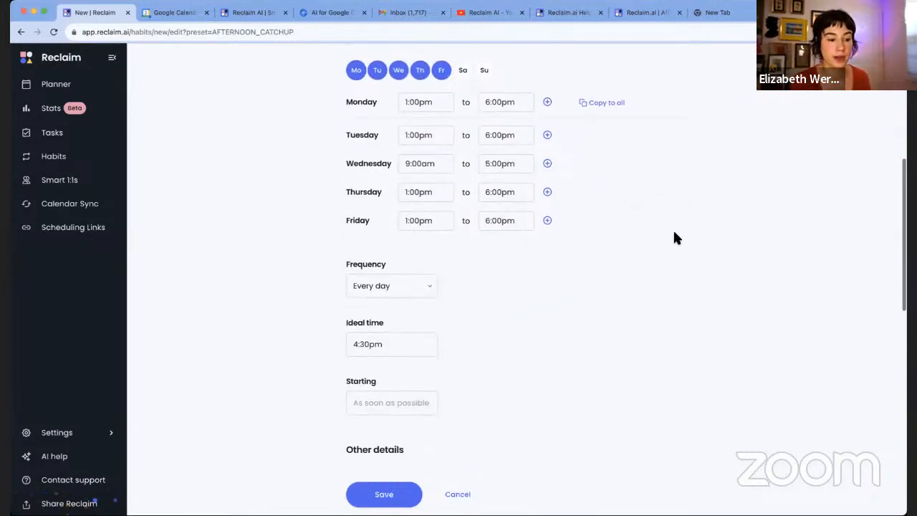
pyautogui.scroll(-1, 674, 237)
pyautogui.click(427, 263)
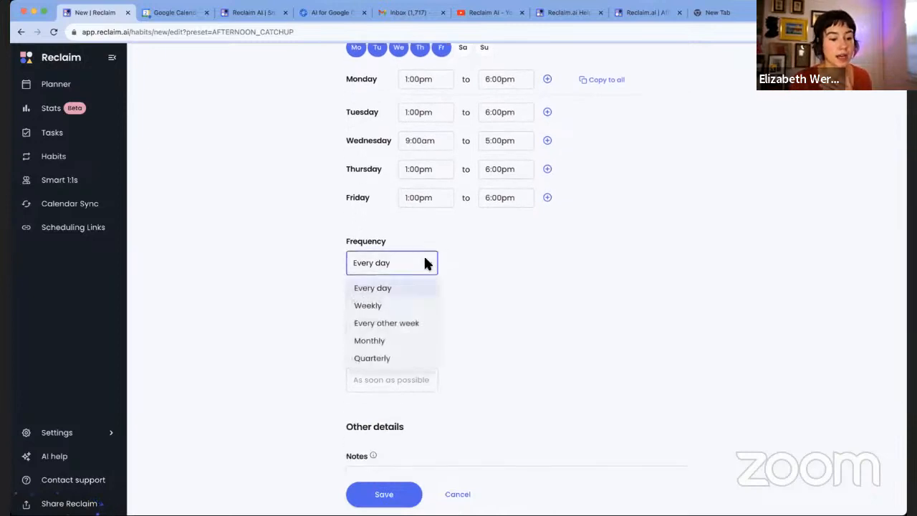
pyautogui.click(583, 255)
pyautogui.click(424, 265)
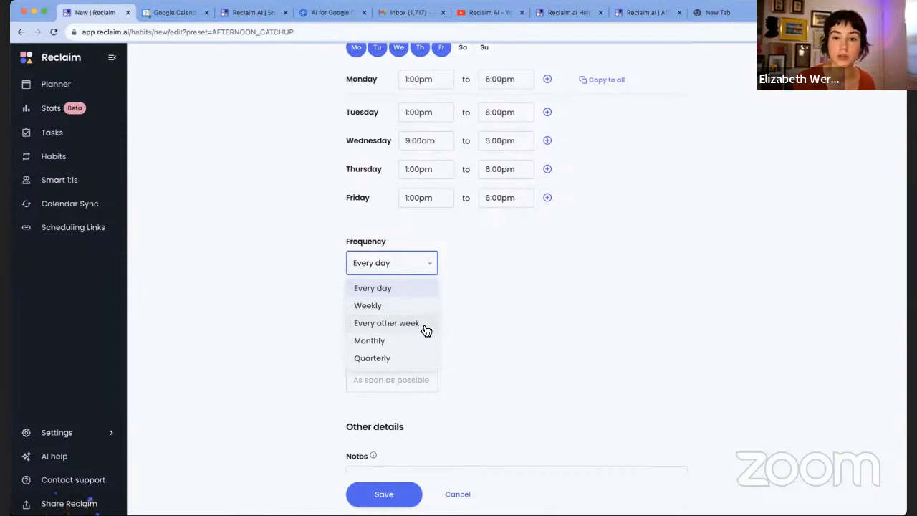
pyautogui.click(597, 307)
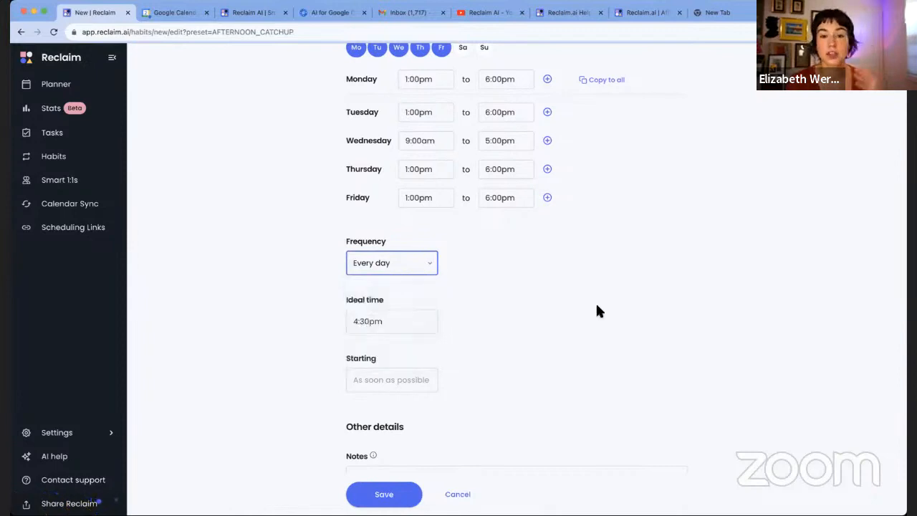
# - Examine the habit's Ideal time setting in relation to its scheduled daily hours
pyautogui.scroll(-3, 597, 306)
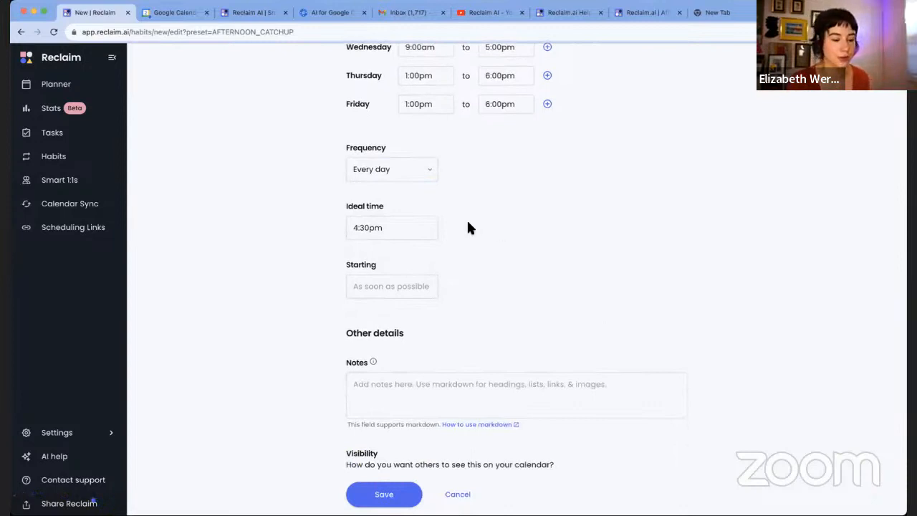
pyautogui.click(423, 230)
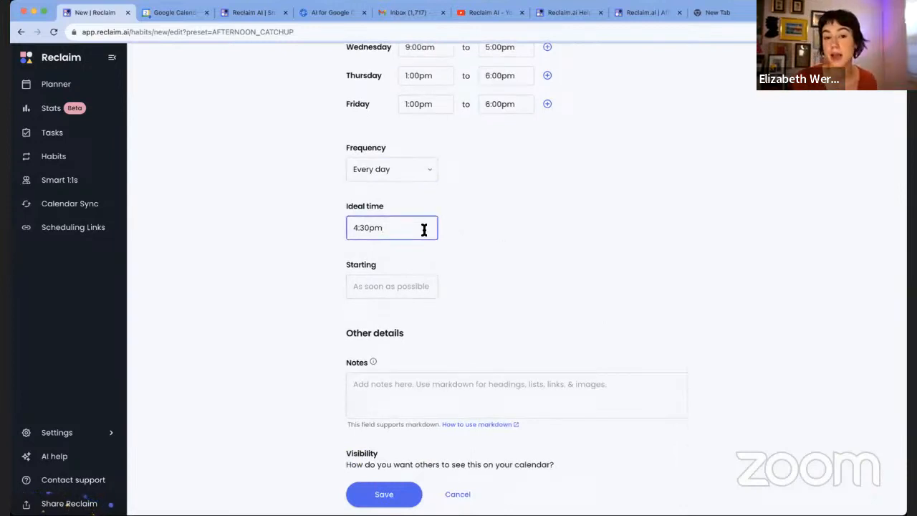
pyautogui.scroll(2, 425, 233)
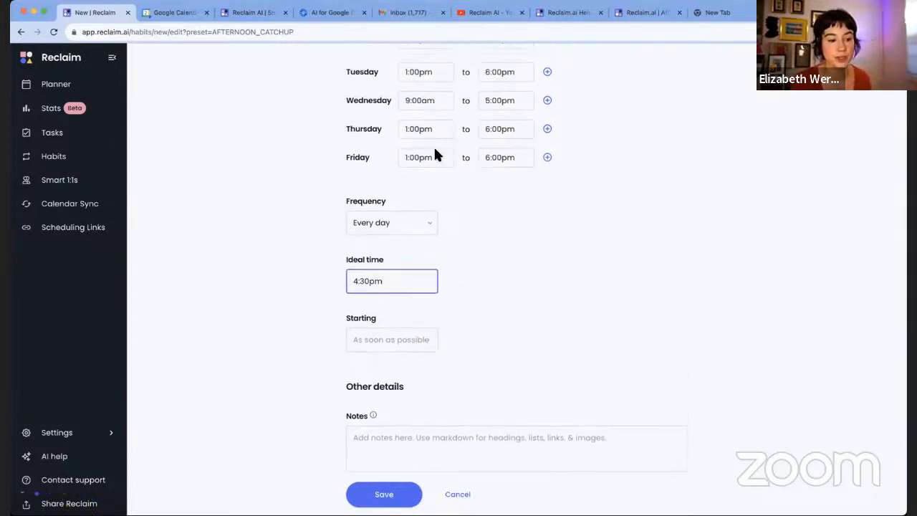
# - Review the habit's Starting date picker without choosing a date, and activate the empty Notes field
pyautogui.scroll(-1, 435, 296)
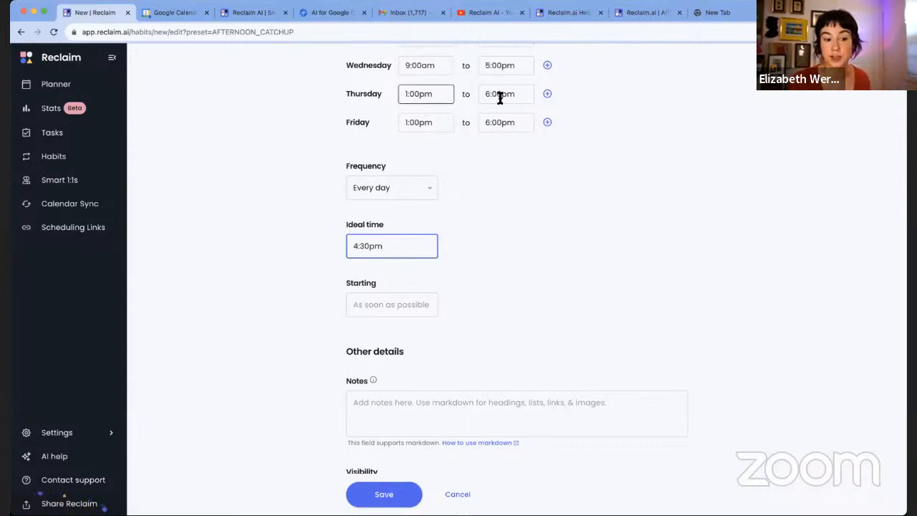
pyautogui.scroll(-2, 516, 215)
pyautogui.click(425, 235)
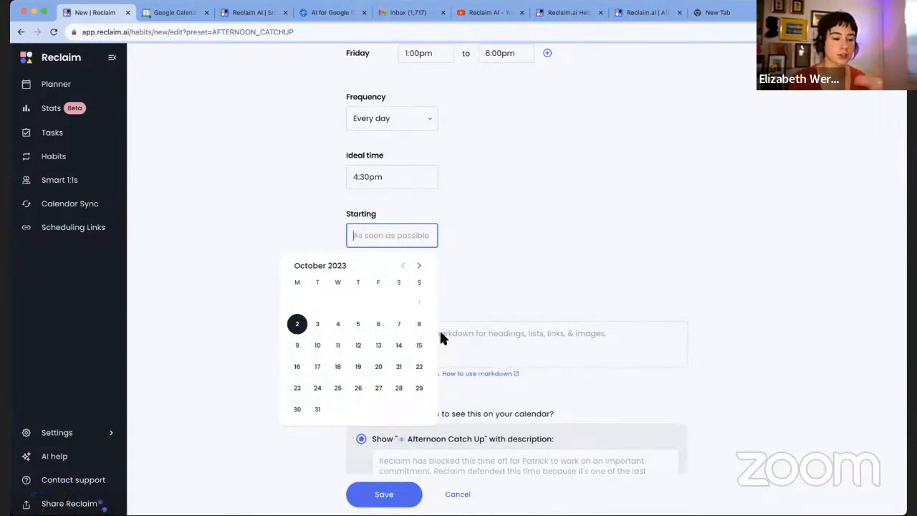
pyautogui.scroll(-3, 521, 268)
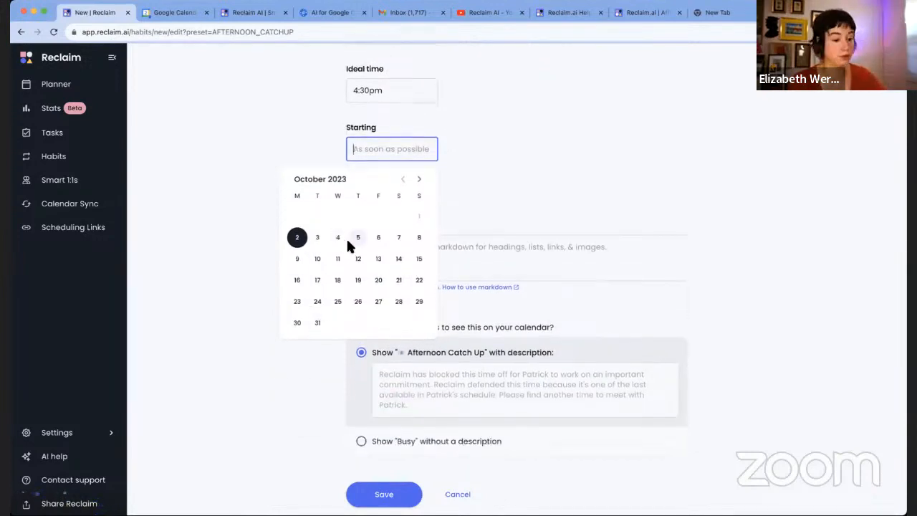
pyautogui.click(616, 152)
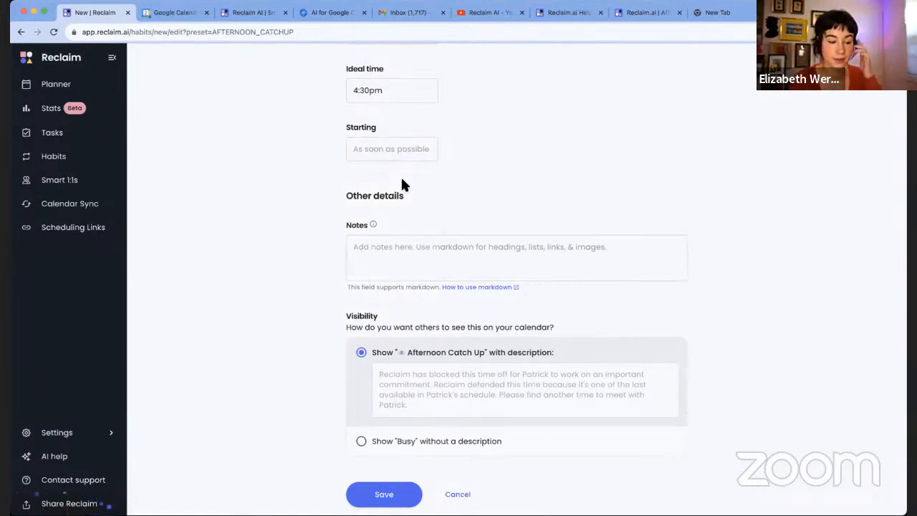
pyautogui.click(436, 273)
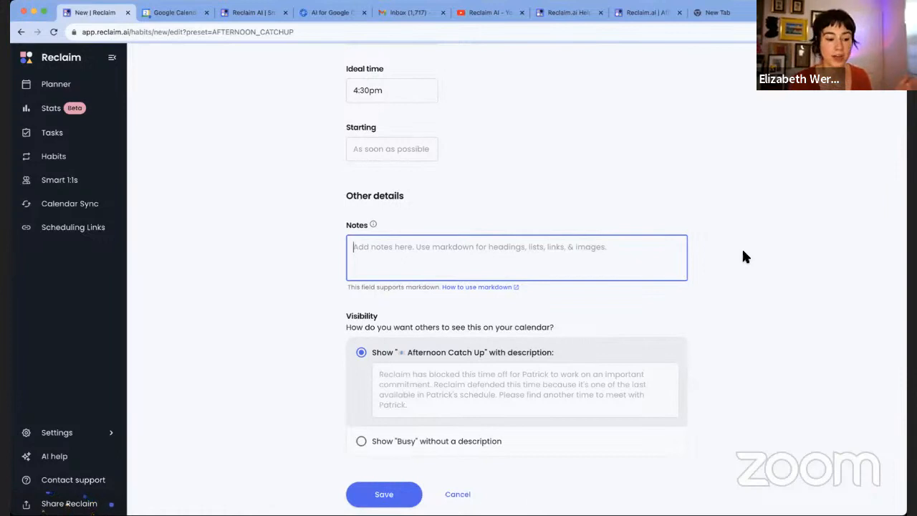
# - Switch the habit's visibility to "Busy" without a description, and back to showing "Afternoon Catch Up" with description
pyautogui.scroll(-4, 774, 293)
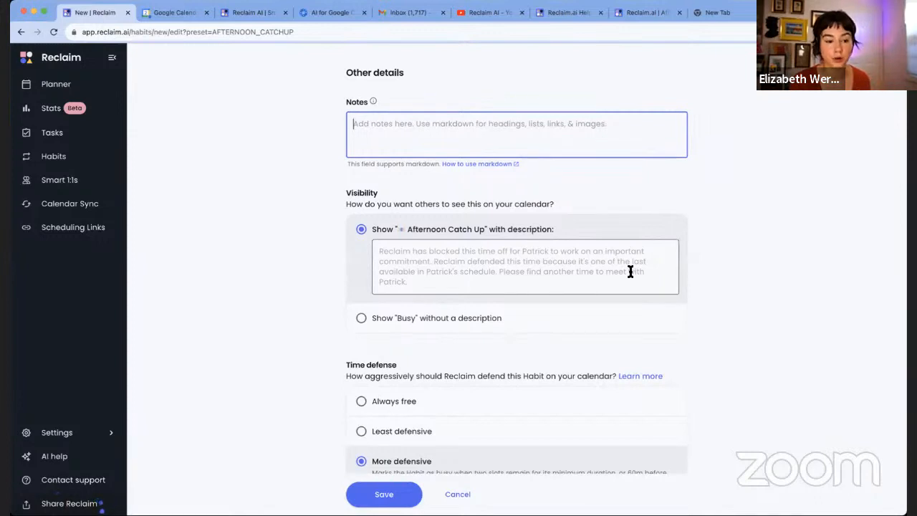
pyautogui.scroll(-1, 721, 290)
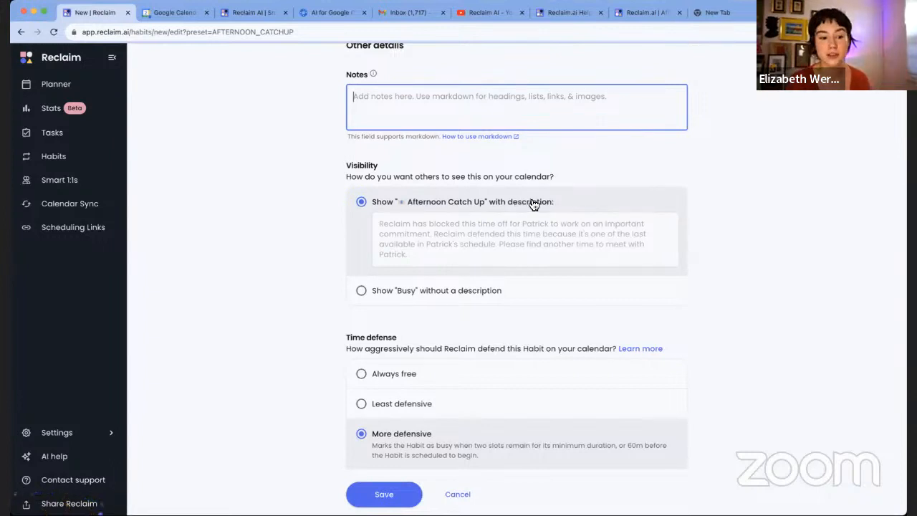
pyautogui.click(589, 294)
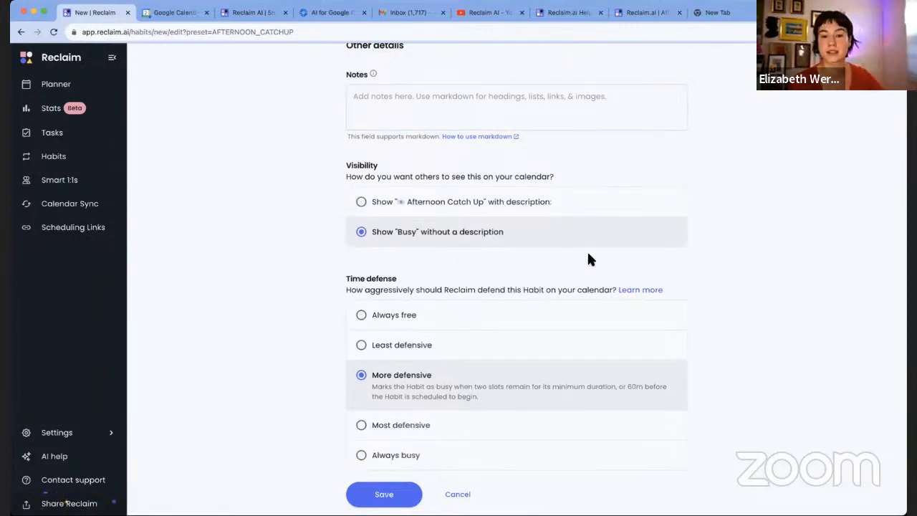
pyautogui.click(594, 212)
# - Try the Always free and Always busy time defense levels, and return the habit to More defensive
pyautogui.scroll(-3, 784, 223)
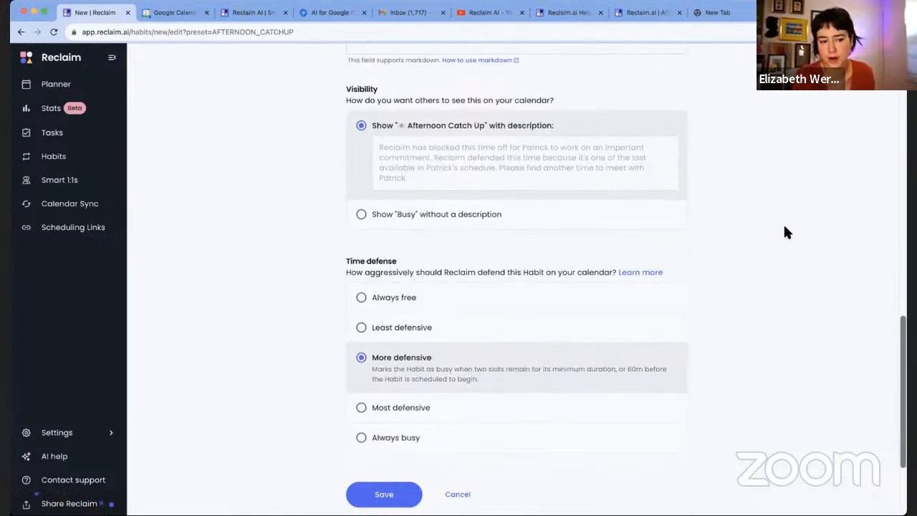
pyautogui.scroll(-3, 786, 231)
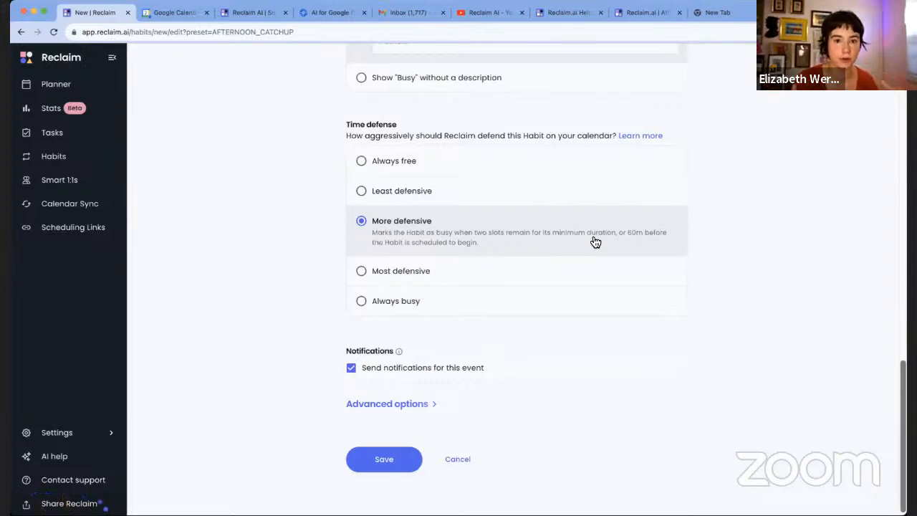
pyautogui.click(602, 159)
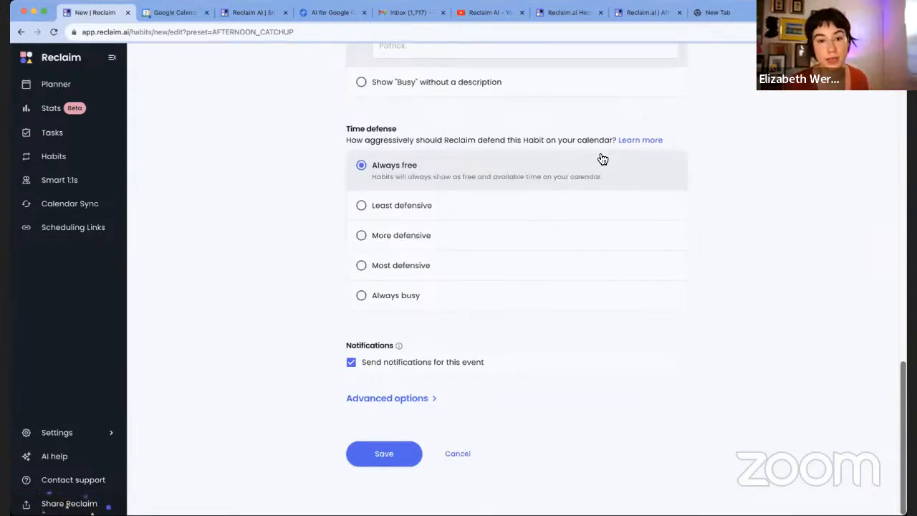
pyautogui.click(569, 301)
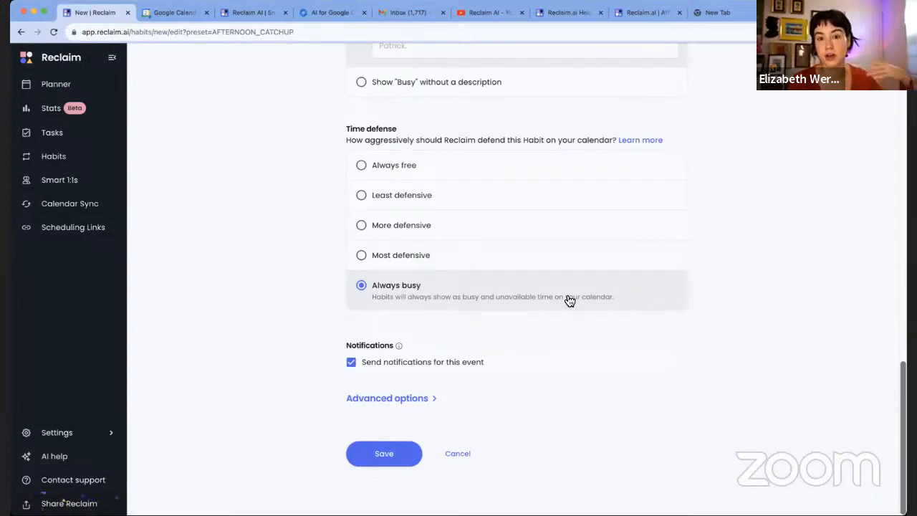
pyautogui.click(561, 225)
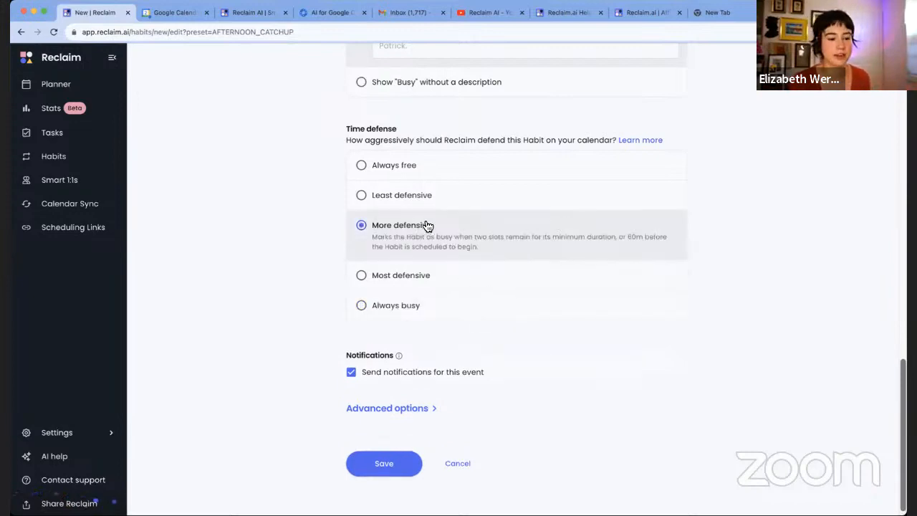
# - Expand the habit's Advanced options and review the Notifications, CC Others and Avoid Duplicate Events settings, leaving them as they are
pyautogui.scroll(-1, 644, 280)
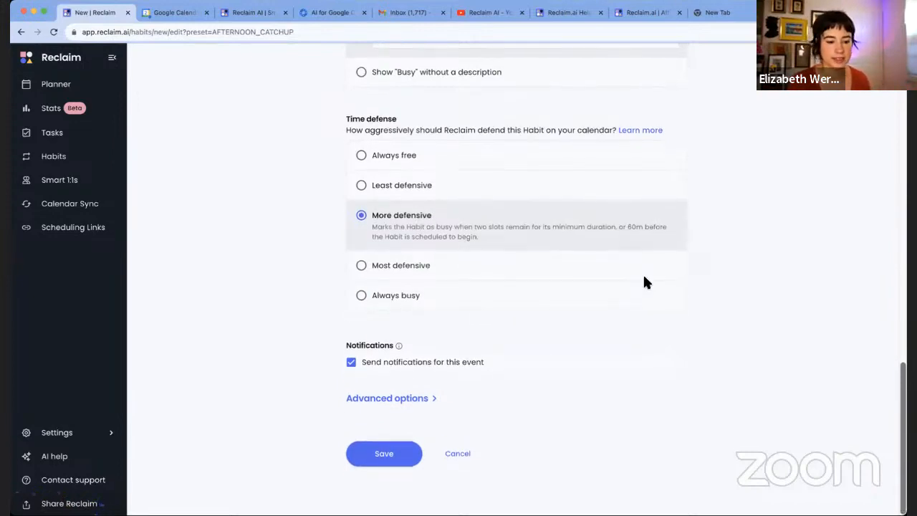
pyautogui.click(415, 404)
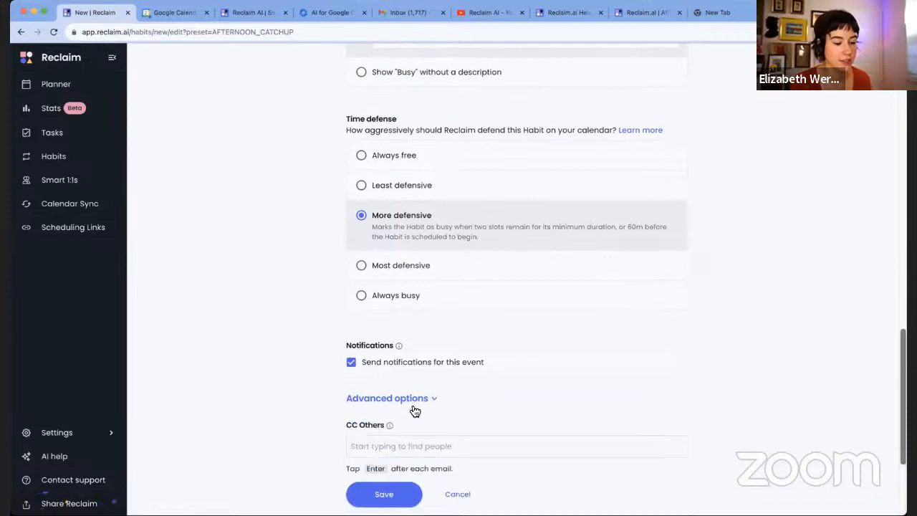
pyautogui.scroll(-3, 513, 367)
pyautogui.moveTo(399, 255)
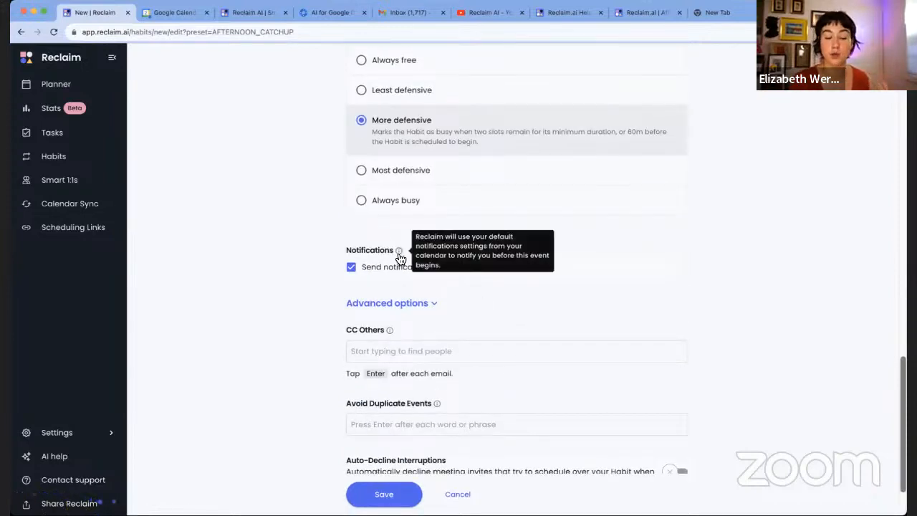
pyautogui.scroll(-2, 672, 301)
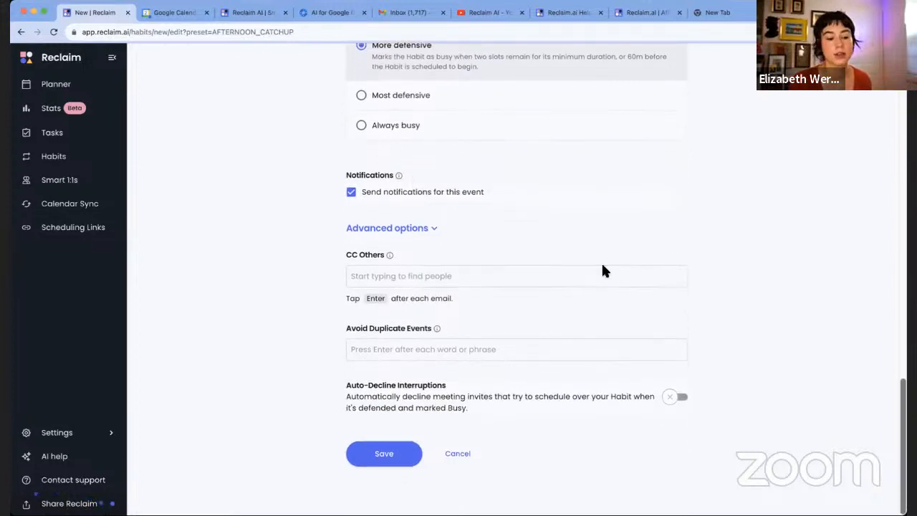
pyautogui.click(536, 272)
pyautogui.click(484, 356)
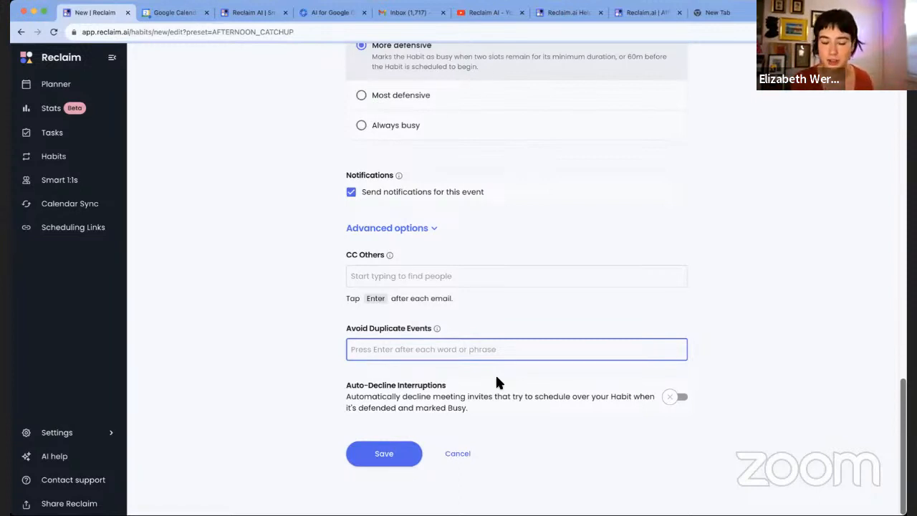
# - Save the new Afternoon Catch Up habit and return to the habits list
pyautogui.click(401, 457)
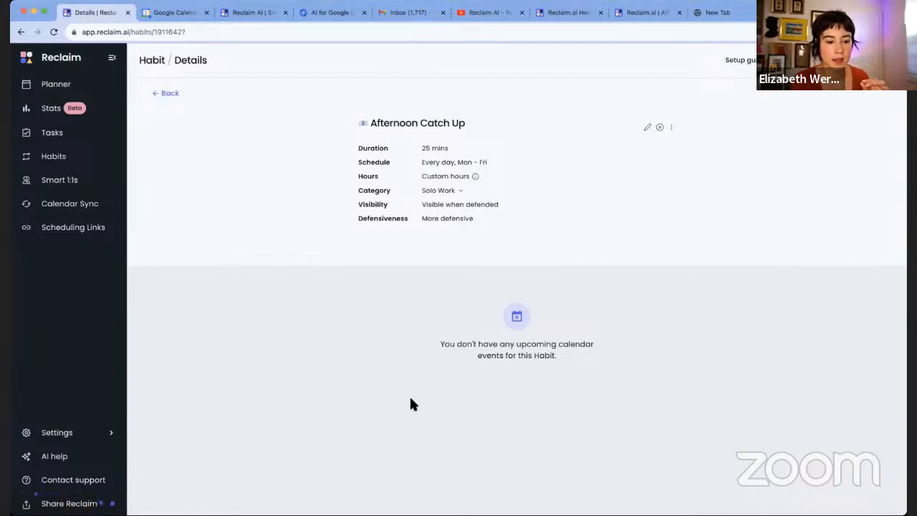
pyautogui.click(53, 31)
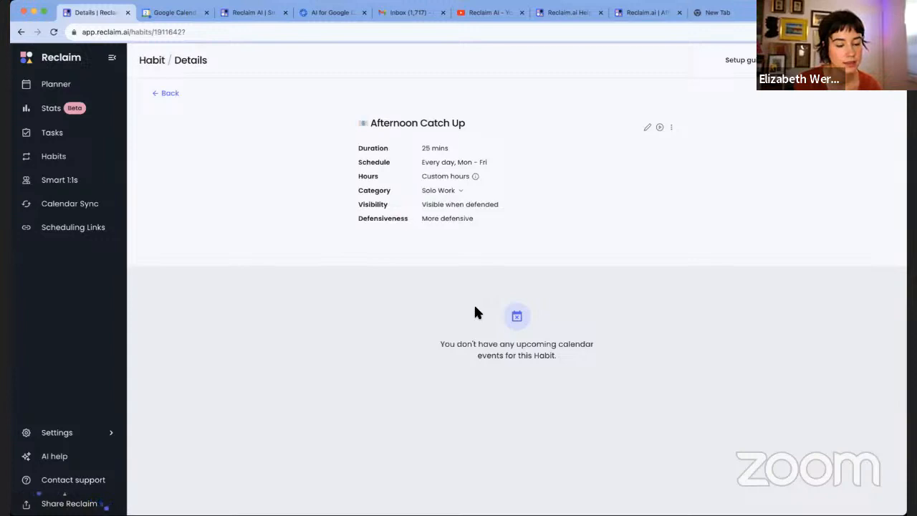
pyautogui.click(161, 93)
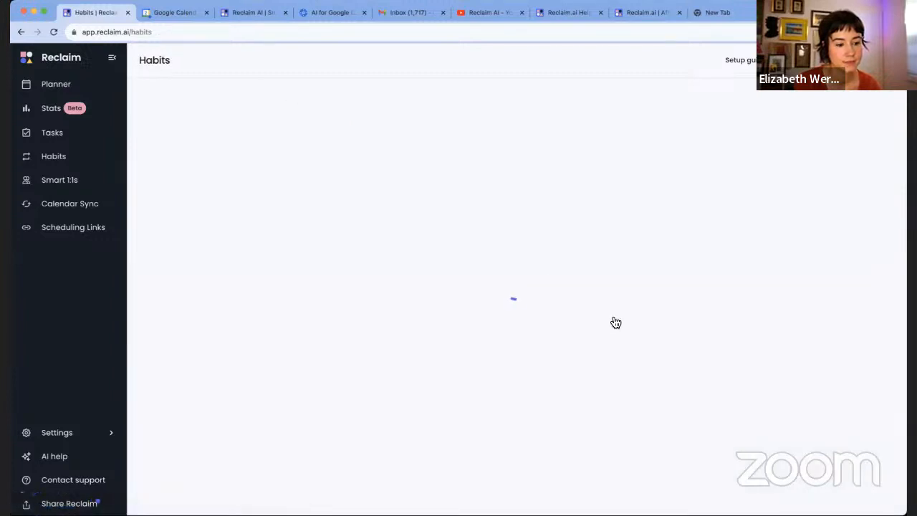
# - Open the older Afternoon Catch Up habit with 1:00pm – 6:00pm hours and review its upcoming and past events
pyautogui.scroll(-1, 365, 247)
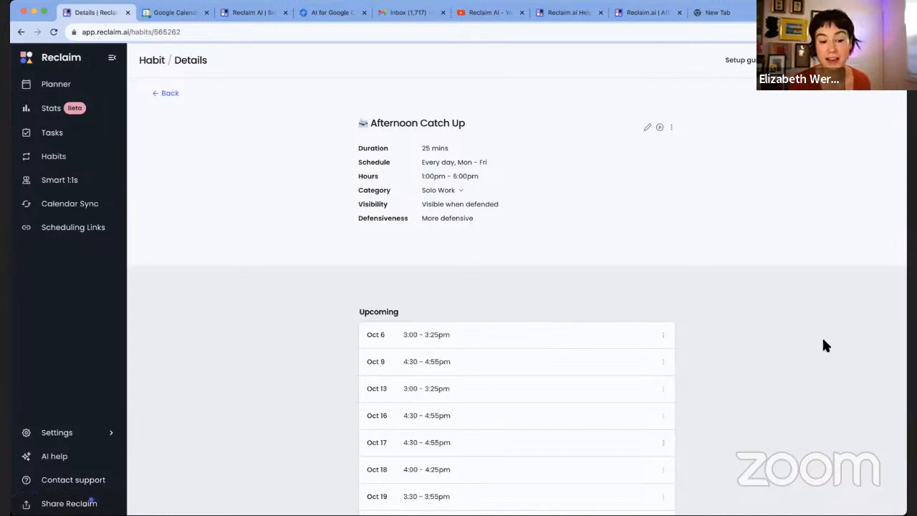
pyautogui.scroll(-5, 823, 341)
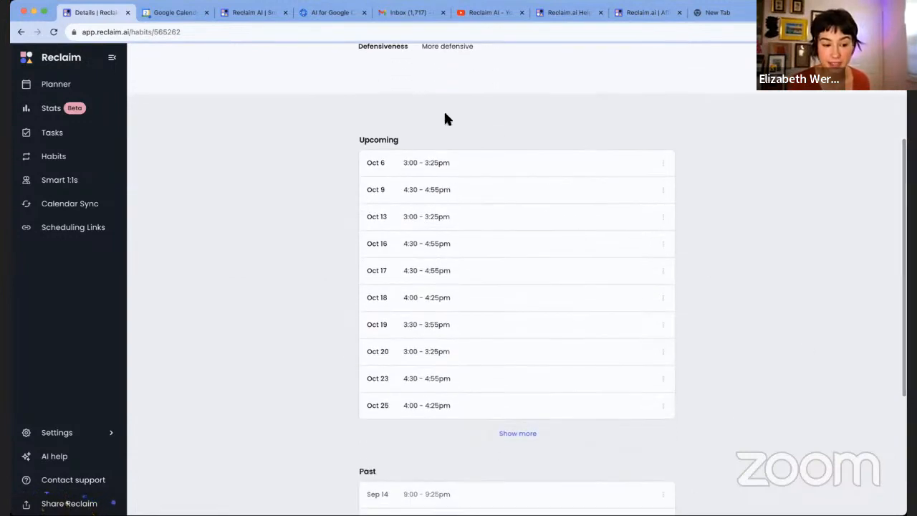
pyautogui.scroll(-4, 648, 405)
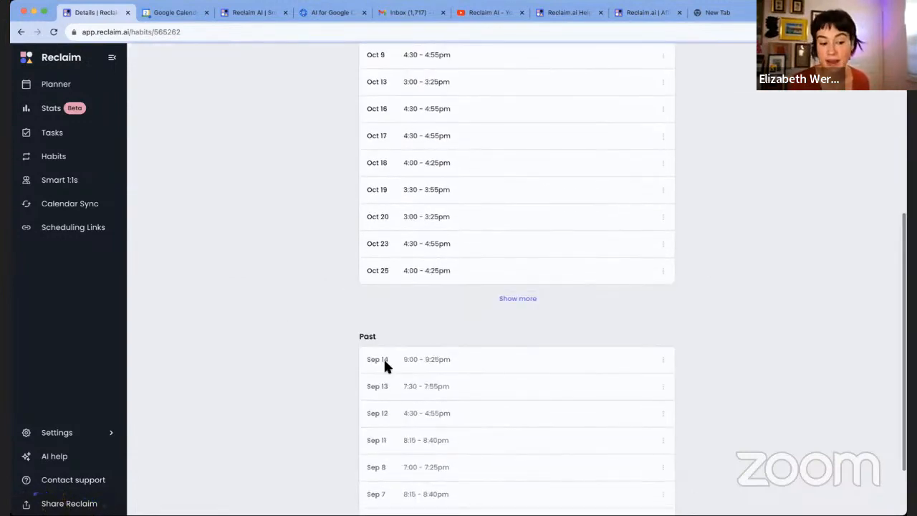
pyautogui.scroll(5, 624, 396)
pyautogui.scroll(3, 624, 401)
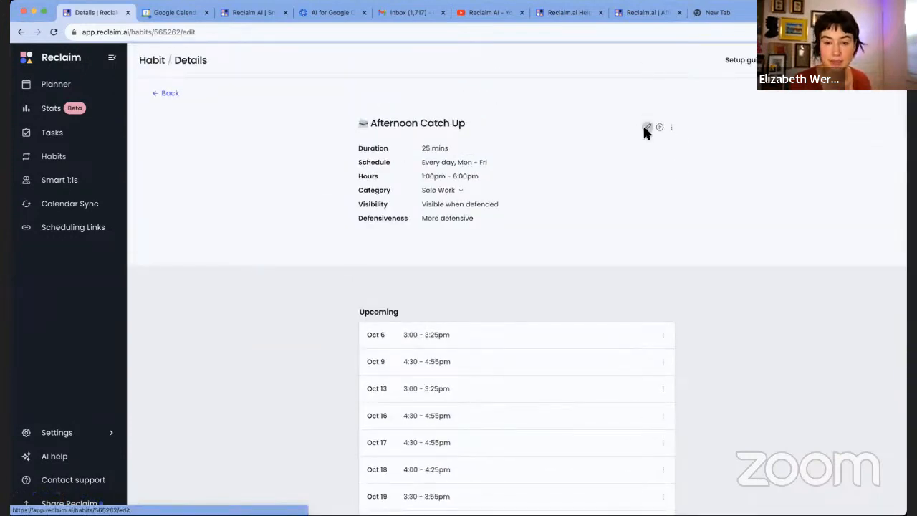
# - Look over the older Afternoon Catch Up habit's edit form and return to the habits list without changing anything
pyautogui.click(647, 128)
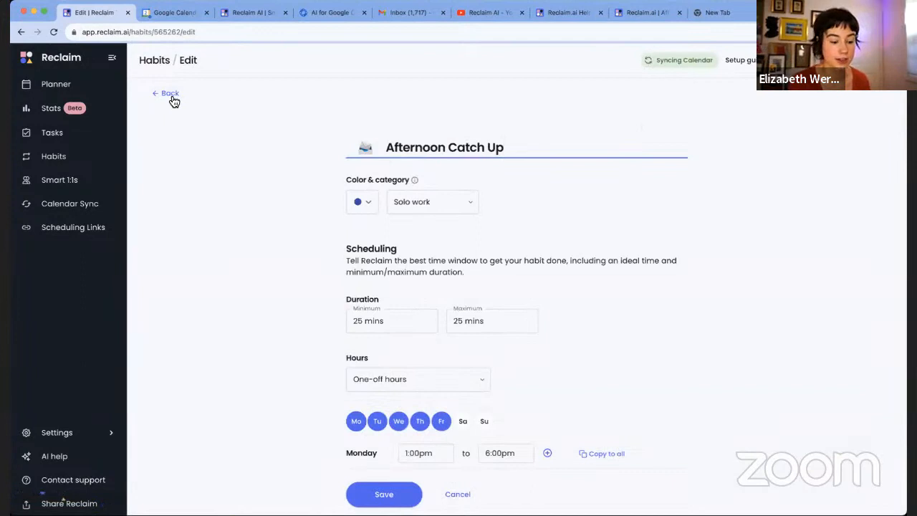
pyautogui.scroll(-5, 190, 113)
pyautogui.scroll(5, 172, 151)
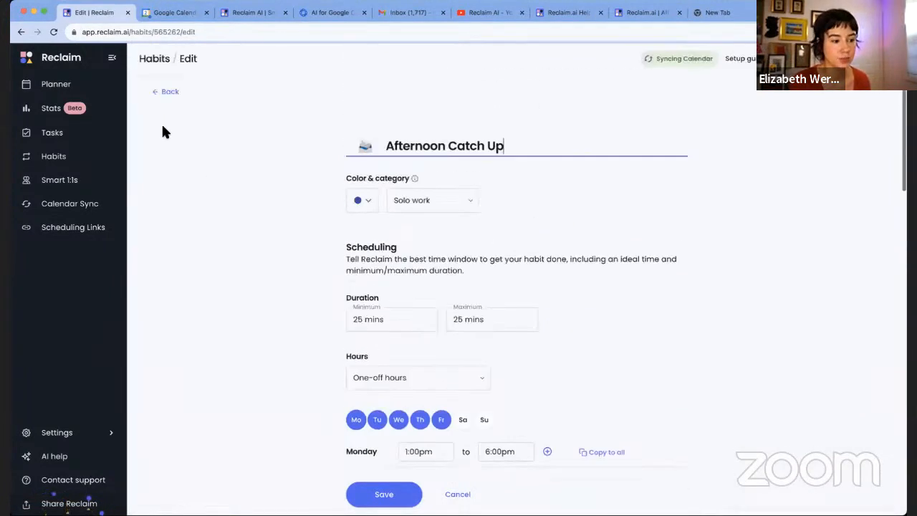
pyautogui.click(167, 96)
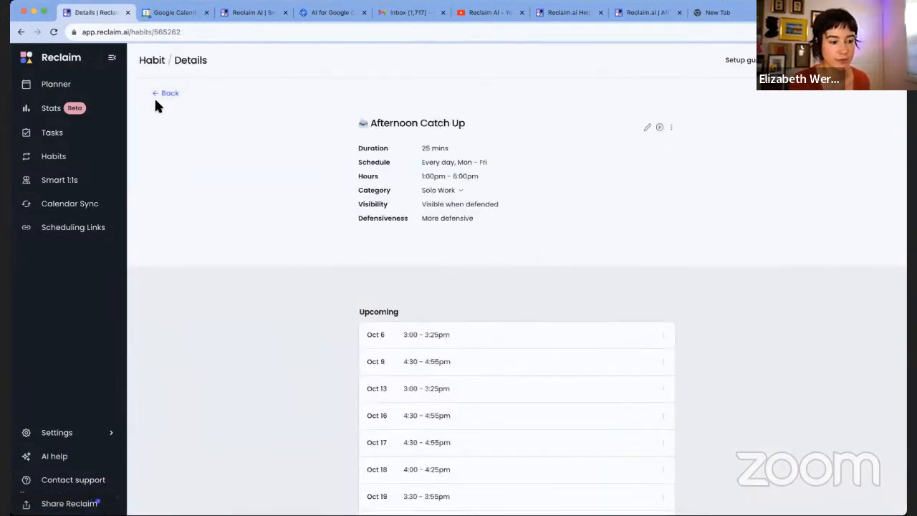
pyautogui.click(162, 96)
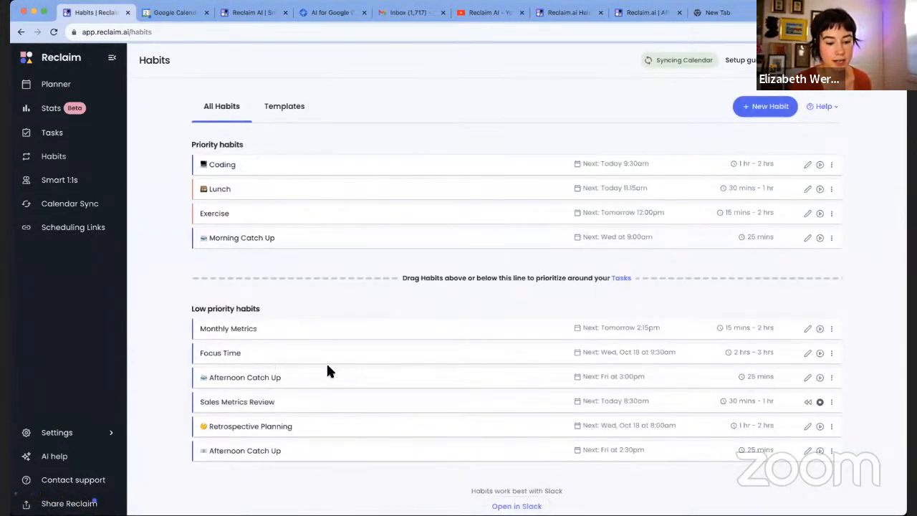
# - Delete the duplicate Afternoon Catch Up habit with custom hours, including its future events
pyautogui.click(703, 458)
pyautogui.click(674, 134)
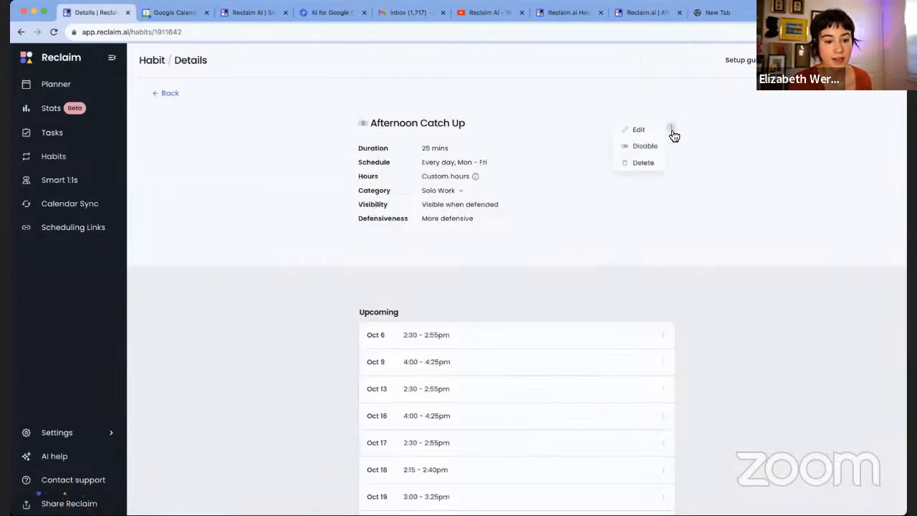
pyautogui.click(645, 163)
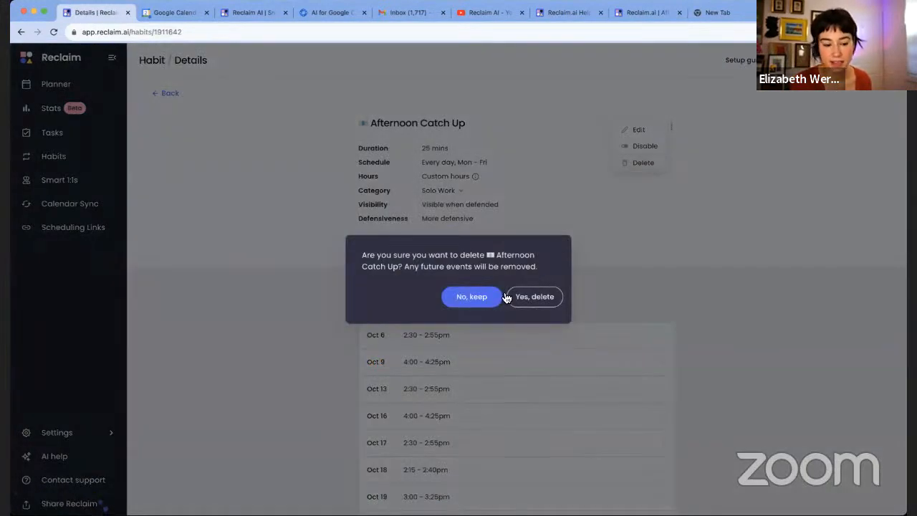
pyautogui.click(536, 297)
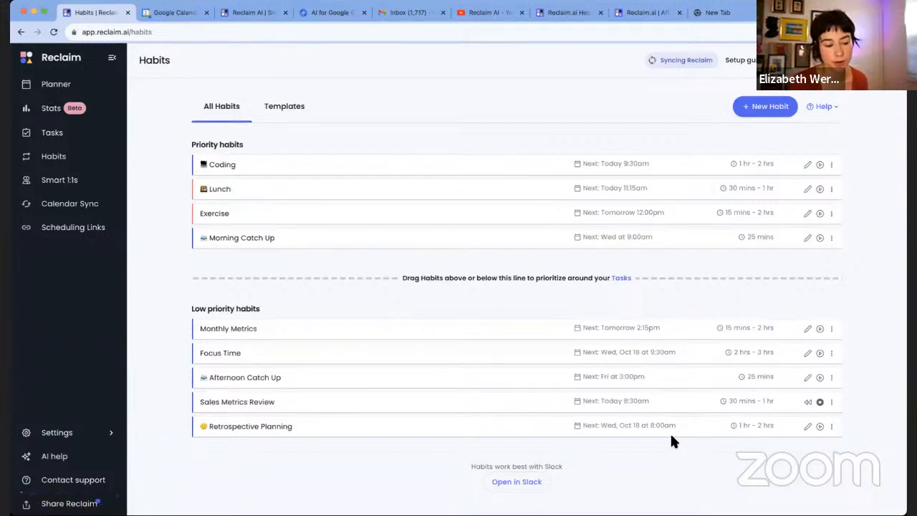
# - Check the remaining Afternoon Catch Up habit's details and view the current week's schedule in the Planner
pyautogui.click(681, 377)
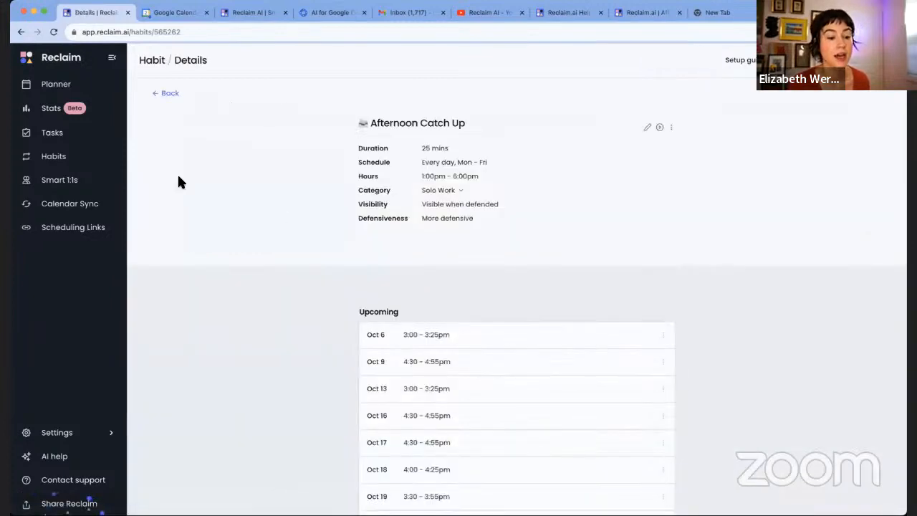
pyautogui.click(55, 84)
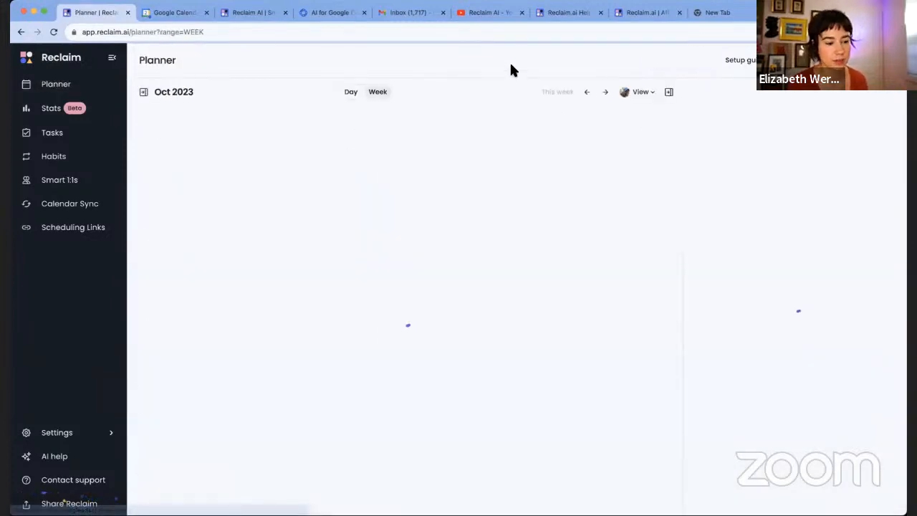
pyautogui.scroll(-5, 518, 249)
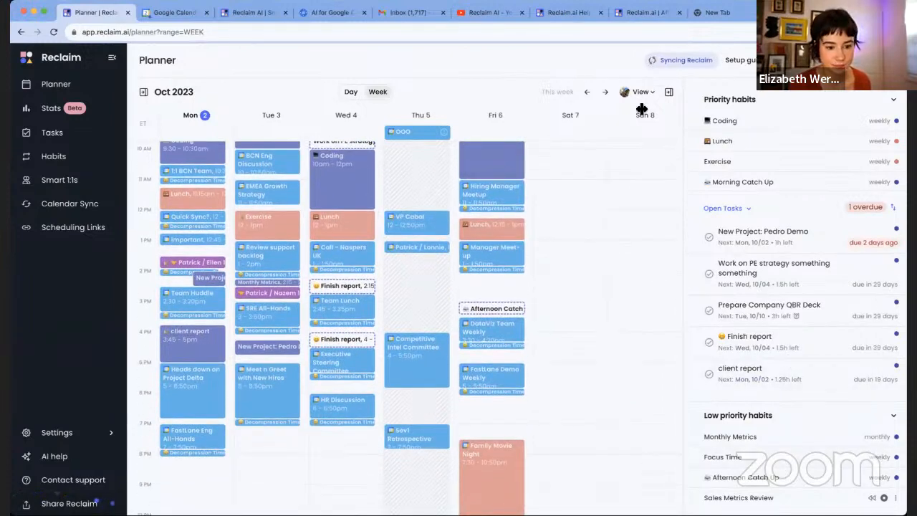
# - Open the Afternoon Catch Up habit from the Planner's low priority habits and review its settings and upcoming events
pyautogui.click(783, 487)
pyautogui.scroll(-2, 786, 365)
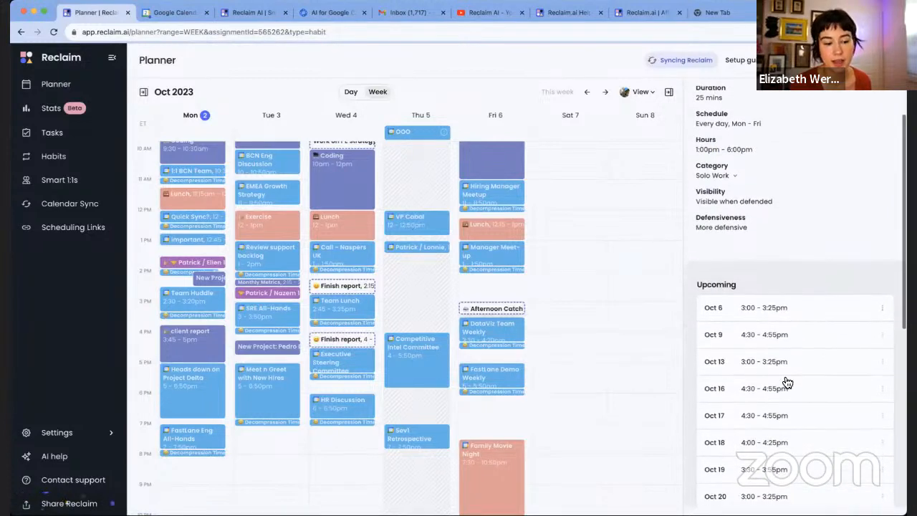
pyautogui.scroll(2, 746, 337)
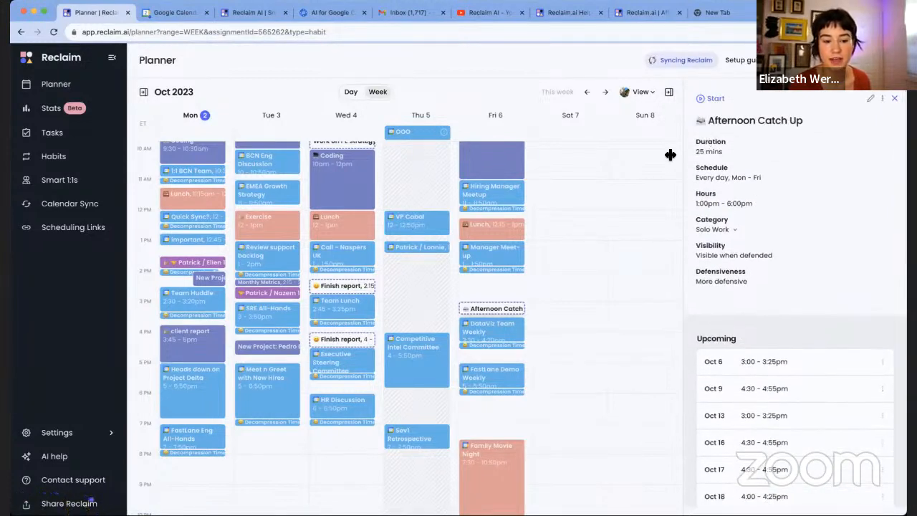
# - Compare how events are scheduled across the previous, current and following weeks in the Planner, ending on the week of October 9
pyautogui.click(606, 93)
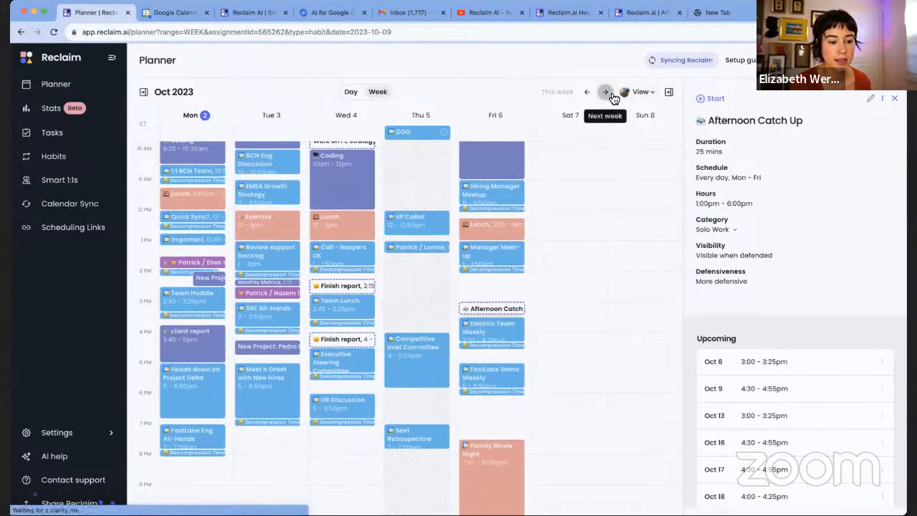
pyautogui.click(586, 92)
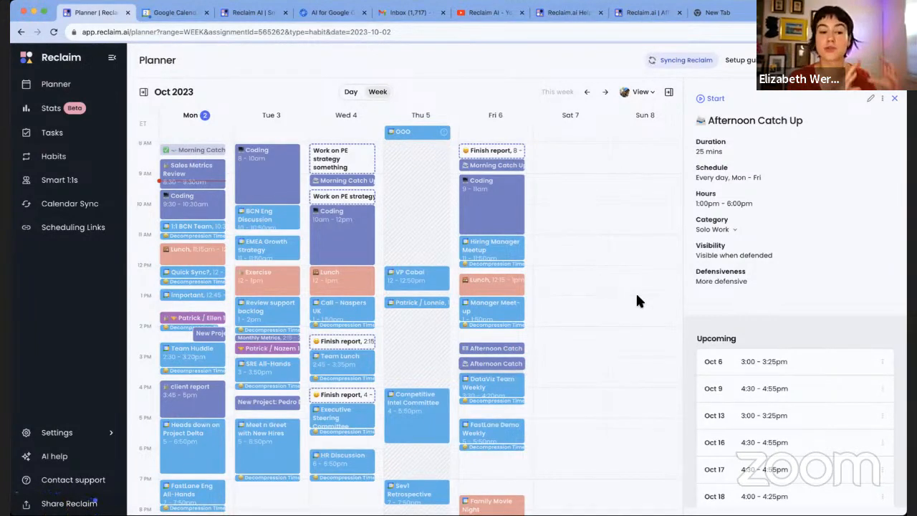
pyautogui.click(588, 93)
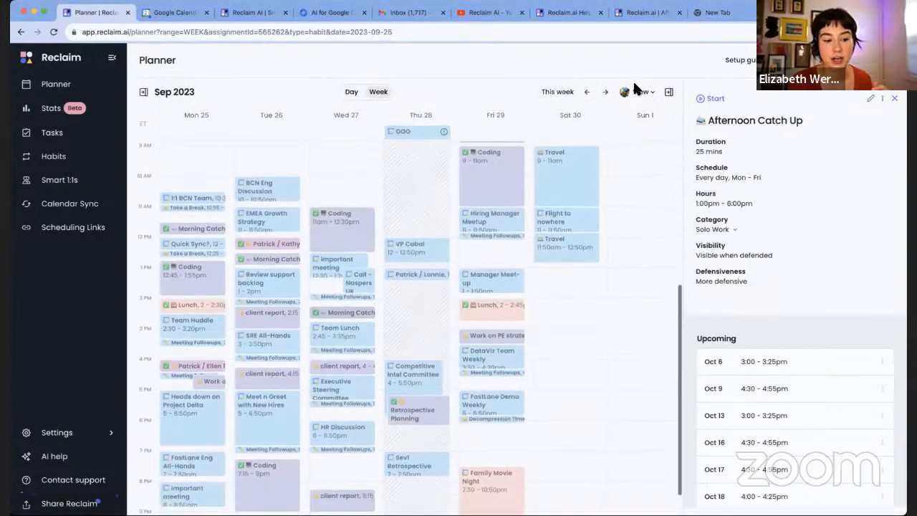
pyautogui.click(605, 92)
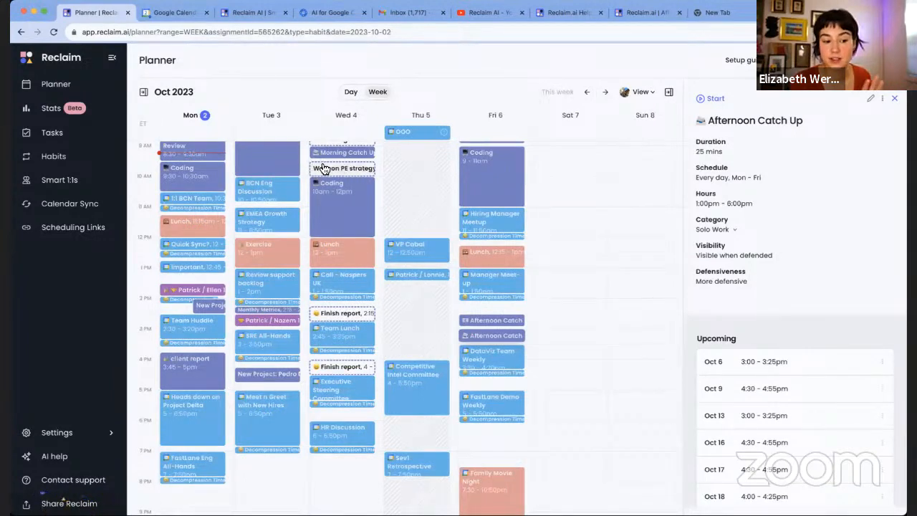
pyautogui.click(606, 94)
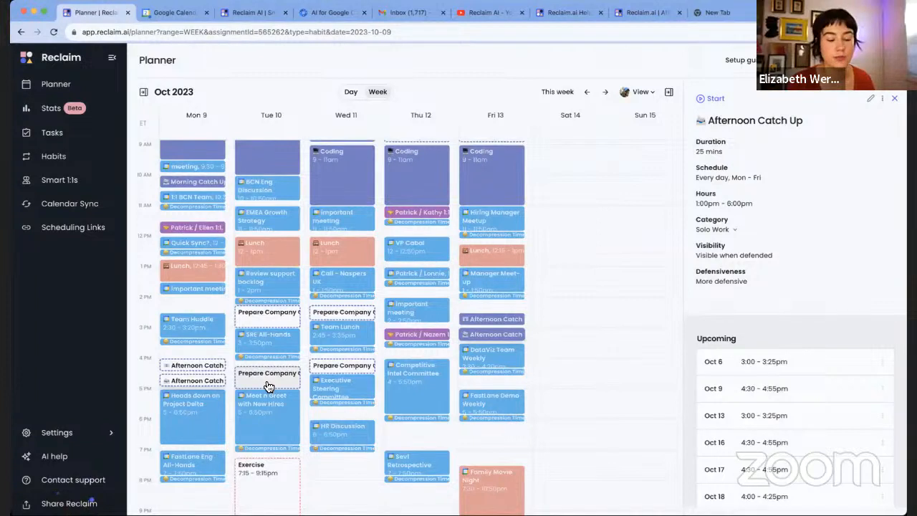
# - Move the later Prepare Company QBR Deck block on Tuesday, October 10 to Thursday, October 12 at about 6pm
pyautogui.scroll(-2, 268, 386)
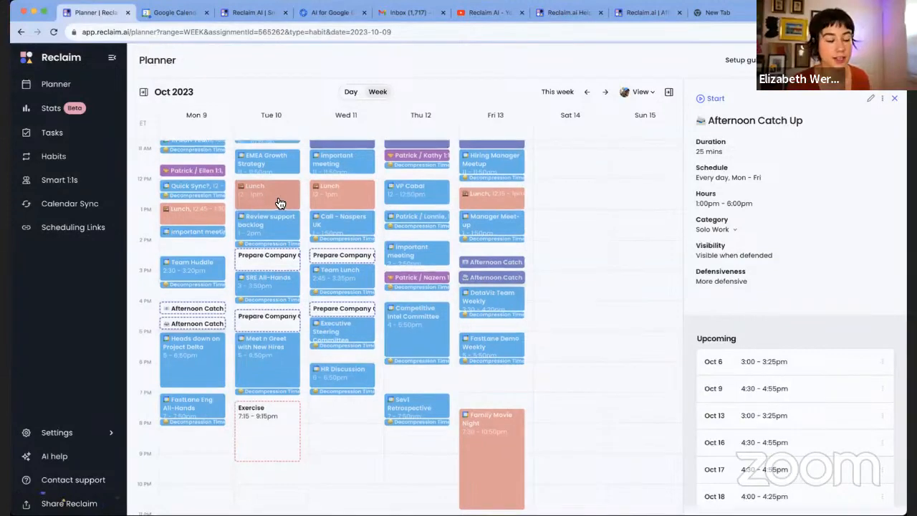
pyautogui.scroll(1, 266, 209)
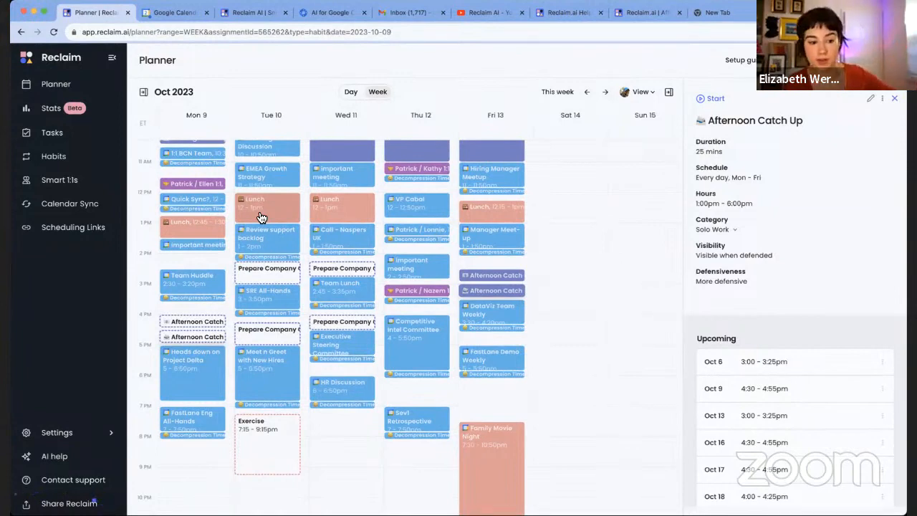
pyautogui.scroll(1, 281, 284)
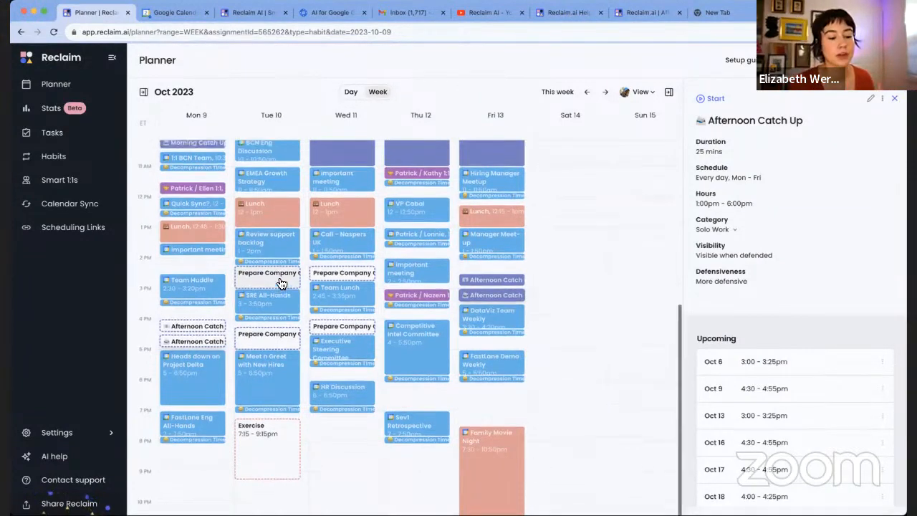
pyautogui.scroll(1, 287, 279)
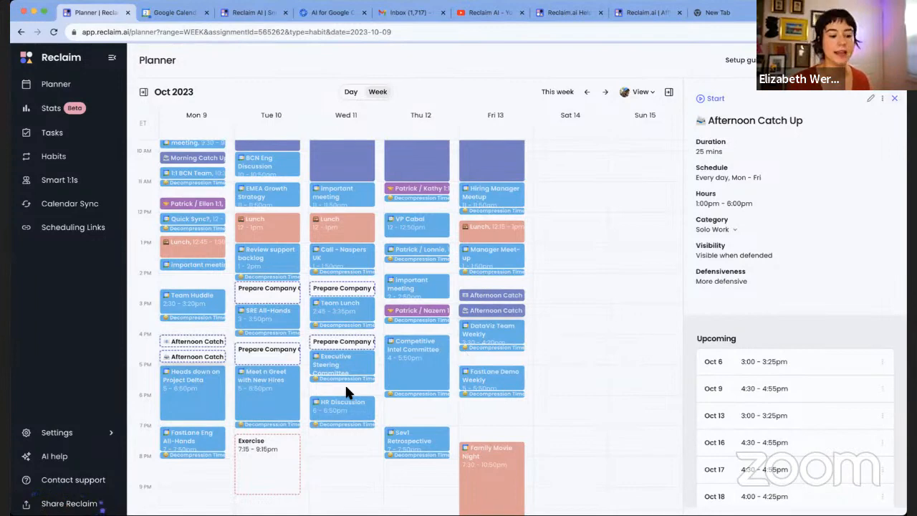
pyautogui.scroll(-1, 454, 274)
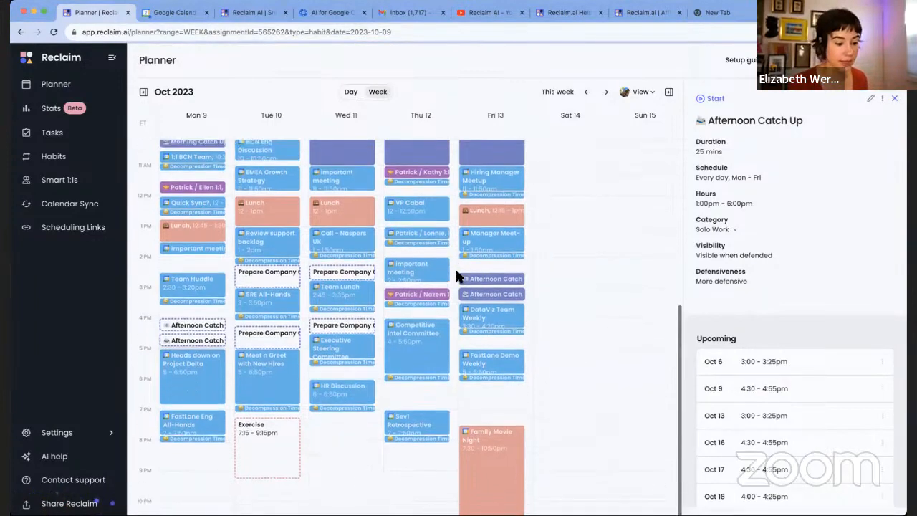
pyautogui.scroll(-1, 458, 276)
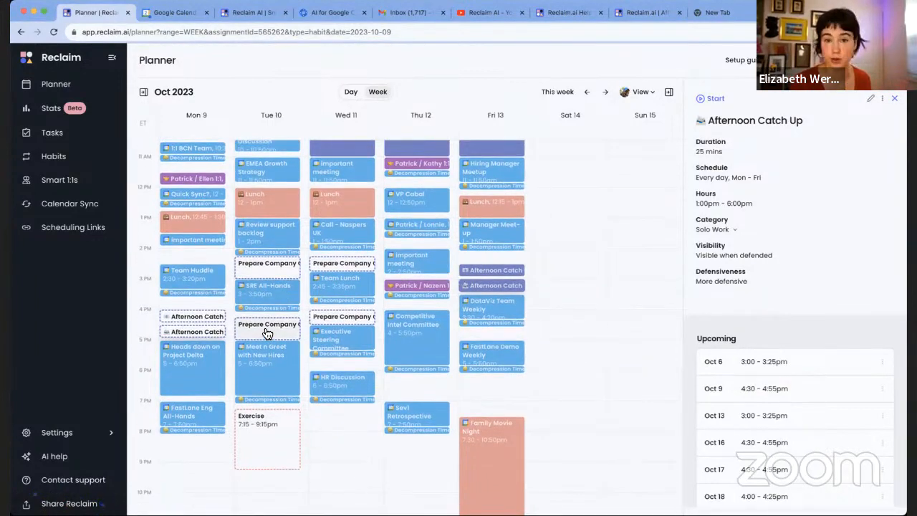
pyautogui.moveTo(267, 333); pyautogui.dragTo(414, 383)
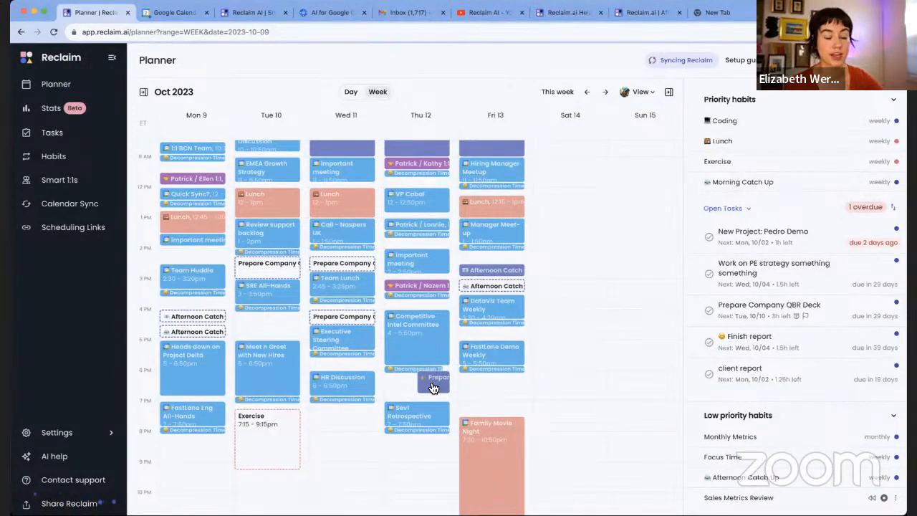
# - Check the available actions for Monday's Afternoon Catch Up event and Tuesday's Exercise event without applying any
pyautogui.rightClick(188, 319)
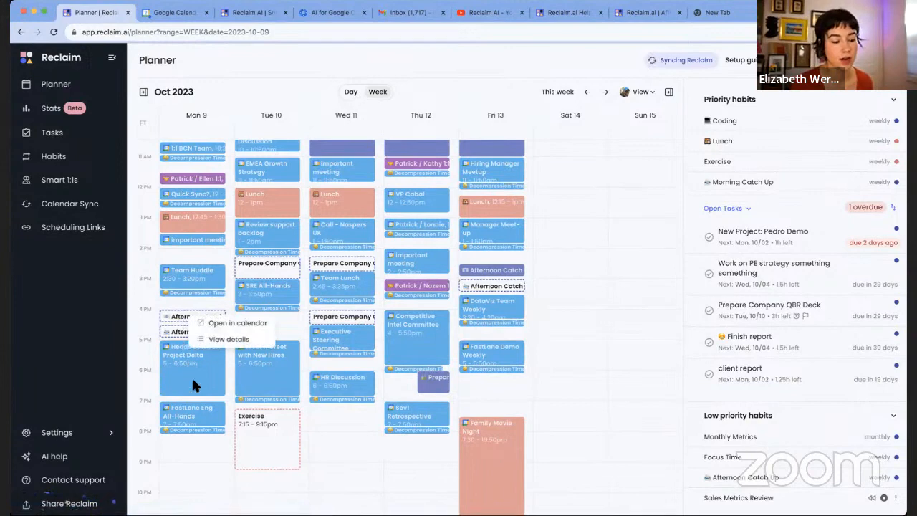
pyautogui.rightClick(291, 449)
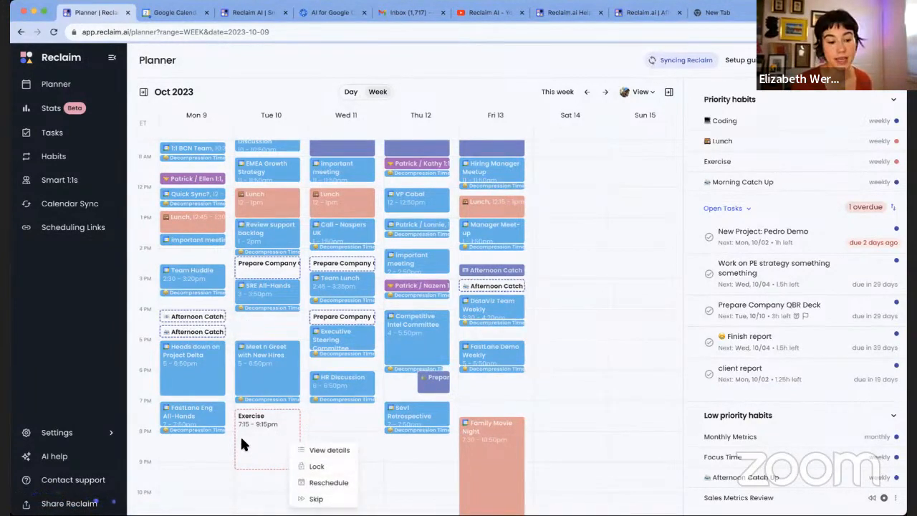
pyautogui.click(290, 423)
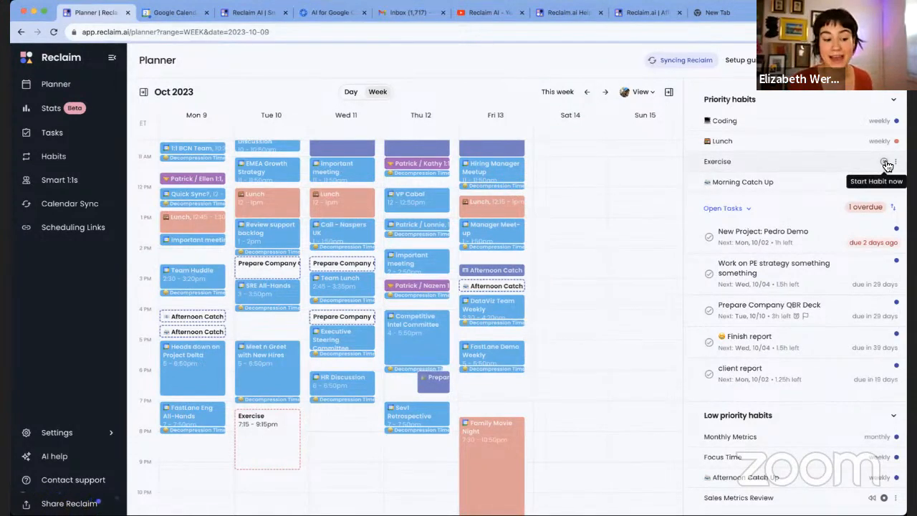
# - Start the Exercise habit now and check it on Monday, October 2 in the current week
pyautogui.click(886, 163)
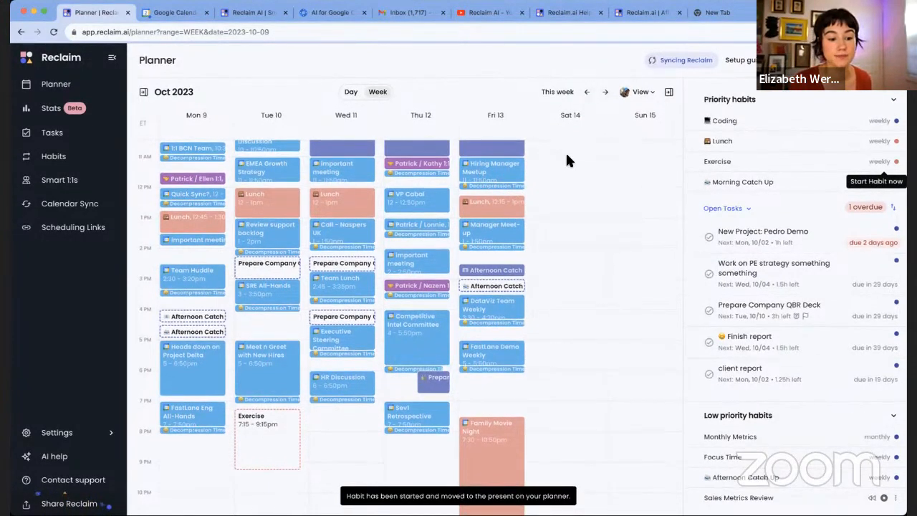
pyautogui.scroll(2, 540, 202)
pyautogui.click(586, 93)
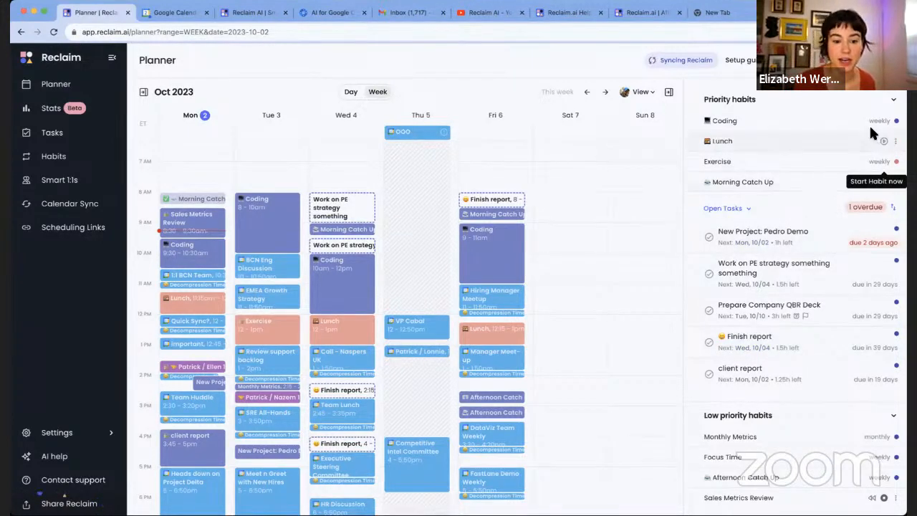
pyautogui.click(884, 163)
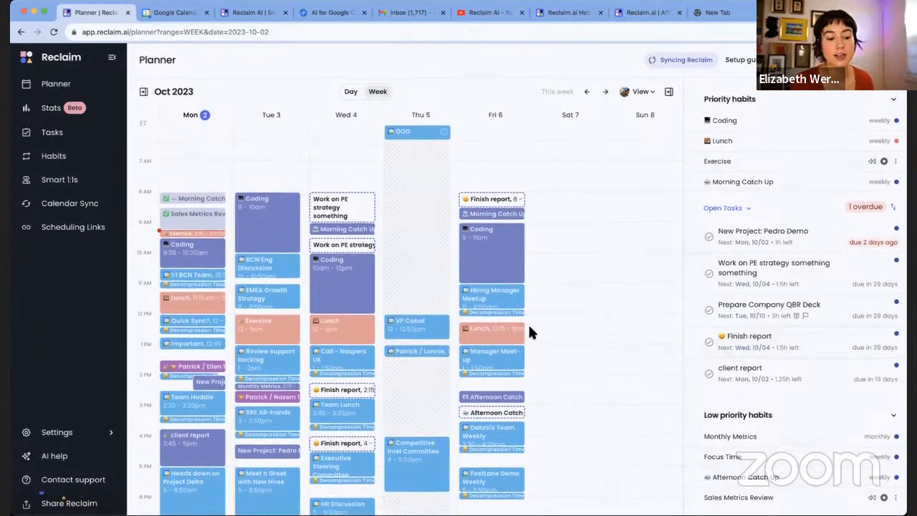
pyautogui.scroll(-1, 528, 323)
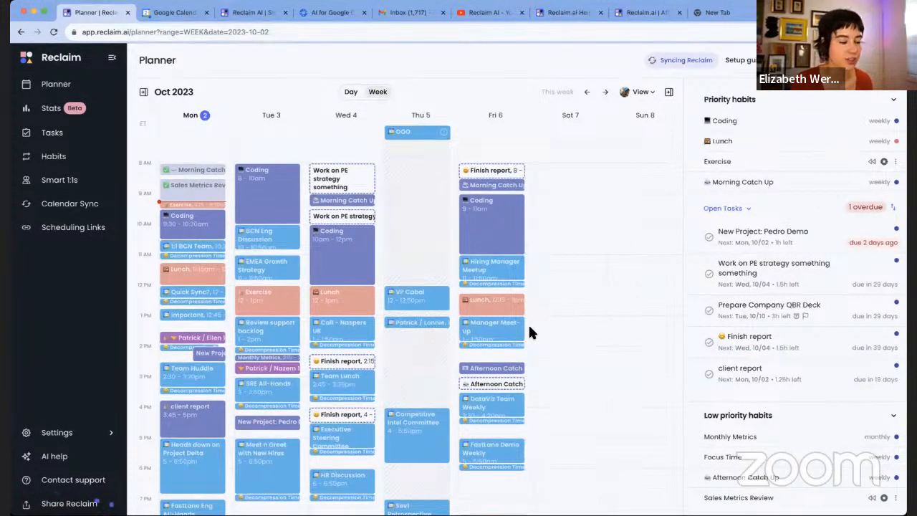
# - Look over the open tasks list, switch to Google Calendar and reload the current week there
pyautogui.click(79, 137)
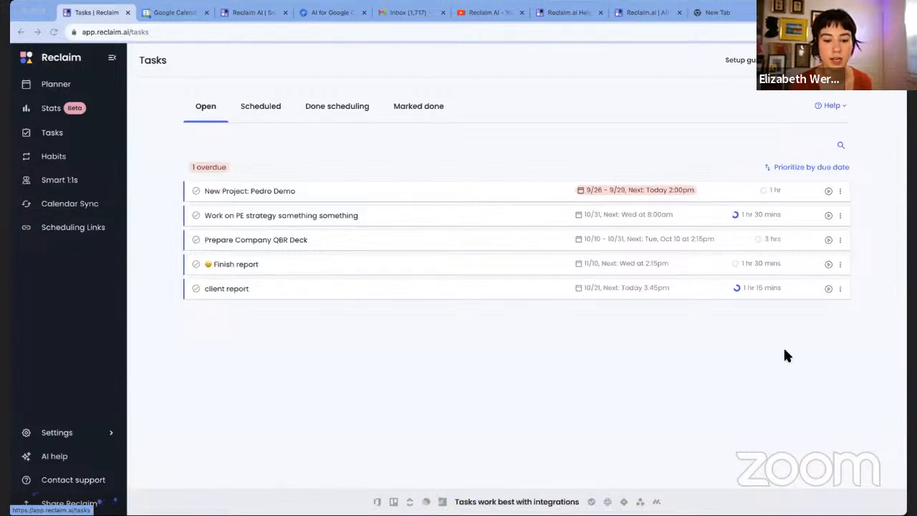
pyautogui.click(179, 14)
pyautogui.click(90, 12)
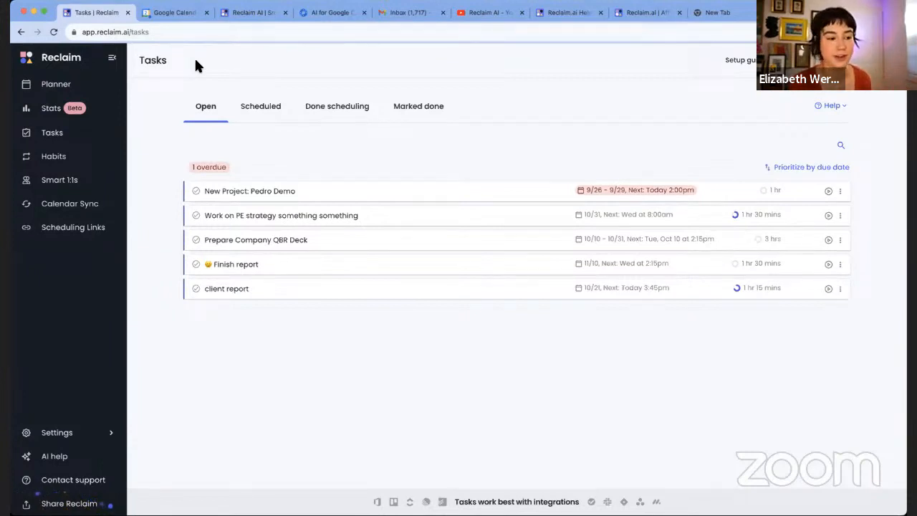
pyautogui.click(176, 15)
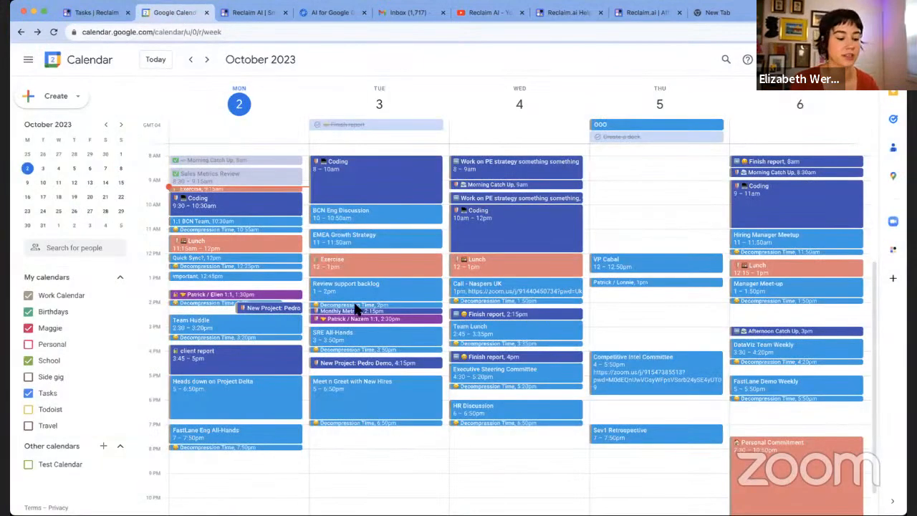
pyautogui.press('super+r')
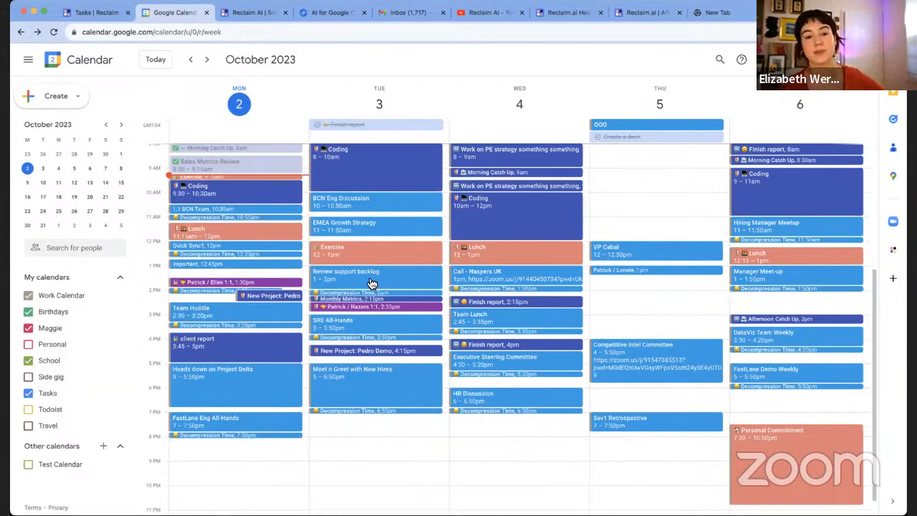
# - Inspect the details of Wednesday's Lunch event and its 2:15pm Finish report event, closing each one again
pyautogui.click(522, 244)
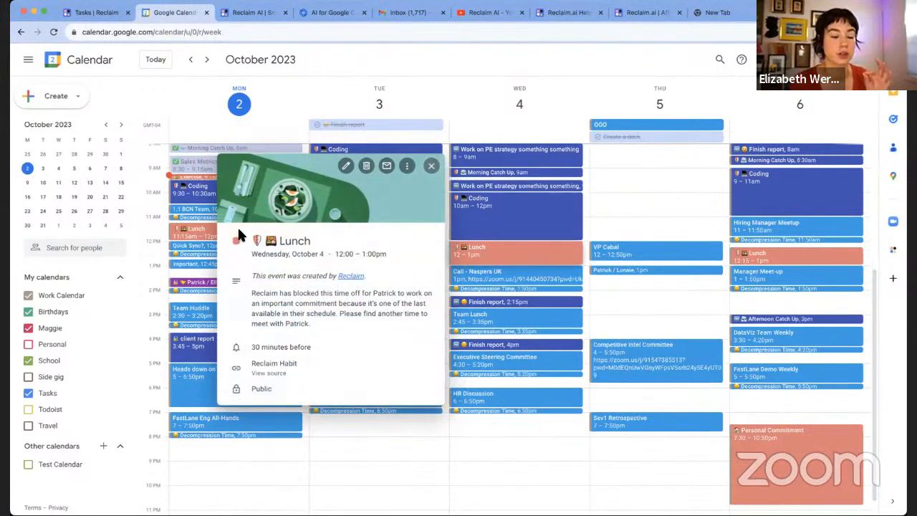
pyautogui.click(471, 109)
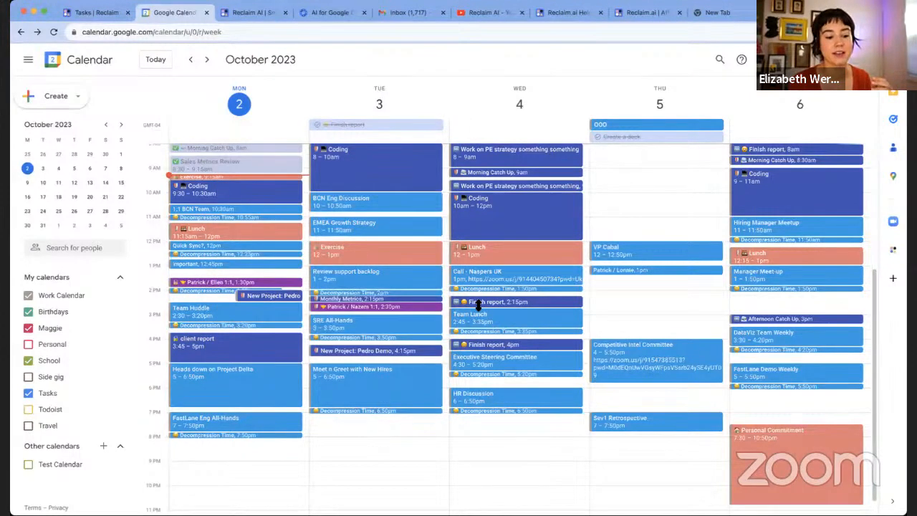
pyautogui.click(477, 303)
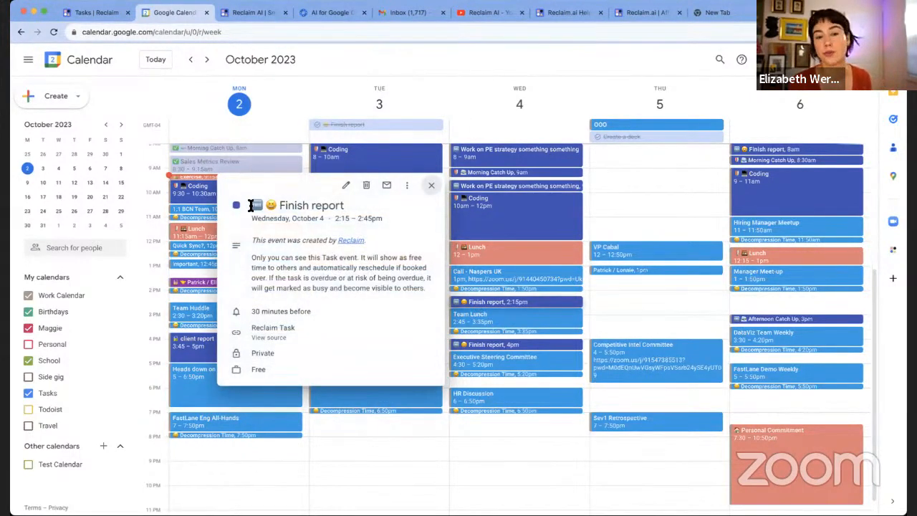
pyautogui.click(295, 164)
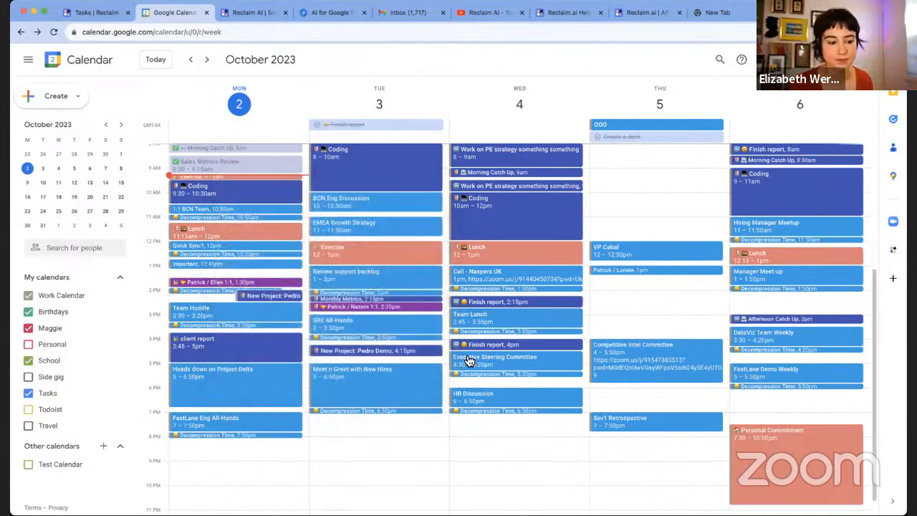
# - Move Wednesday's 10am–12pm Coding event to the same time on Thursday, October 5
pyautogui.scroll(2, 512, 303)
pyautogui.moveTo(530, 258); pyautogui.dragTo(660, 260)
pyautogui.scroll(-1, 660, 261)
pyautogui.scroll(-3, 516, 222)
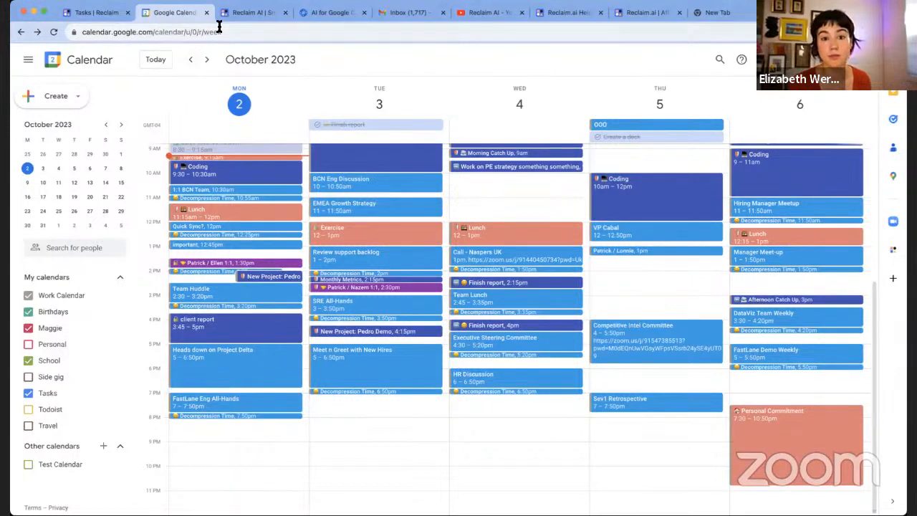
# - View the AI for Google Calendar listing in the Workspace Marketplace and open the Reclaim add-on inside Google Calendar
pyautogui.click(268, 13)
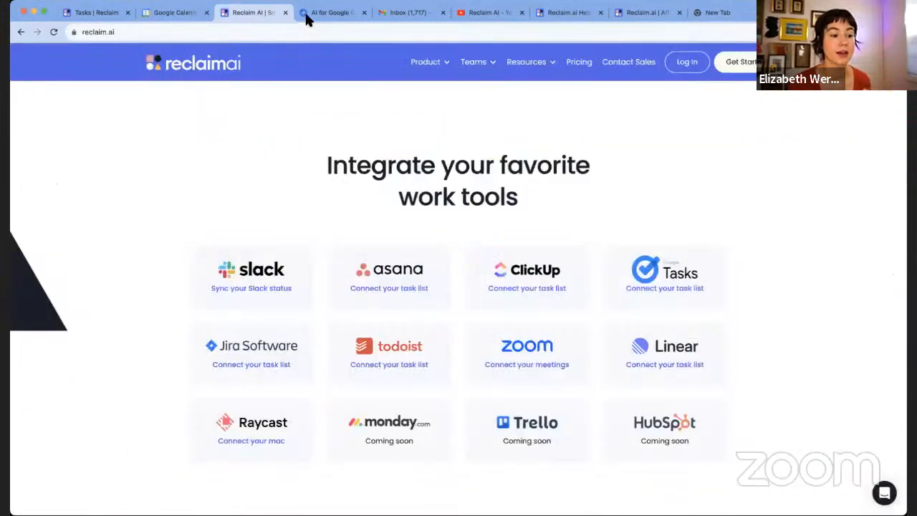
pyautogui.click(317, 13)
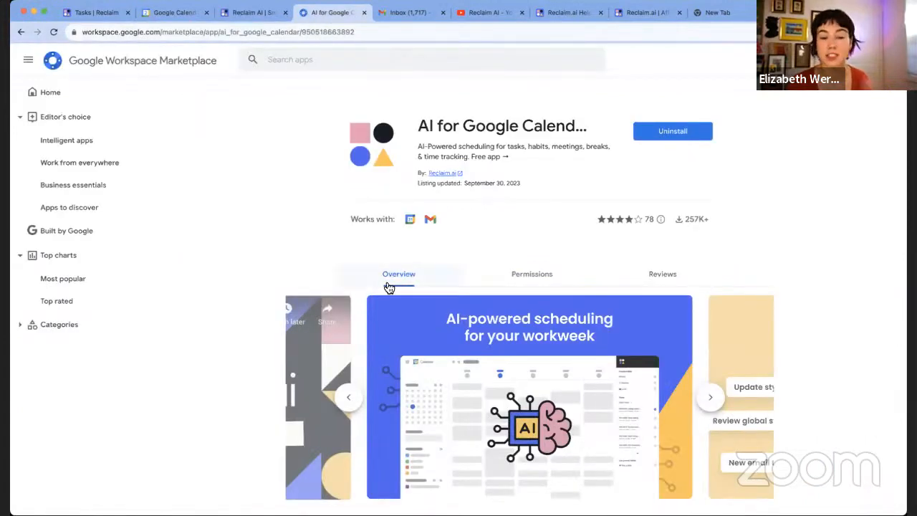
pyautogui.click(171, 13)
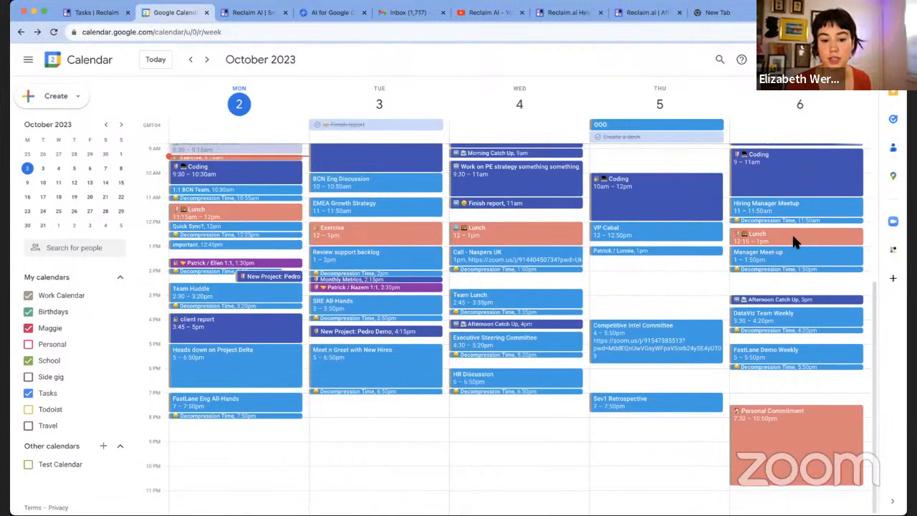
pyautogui.click(894, 250)
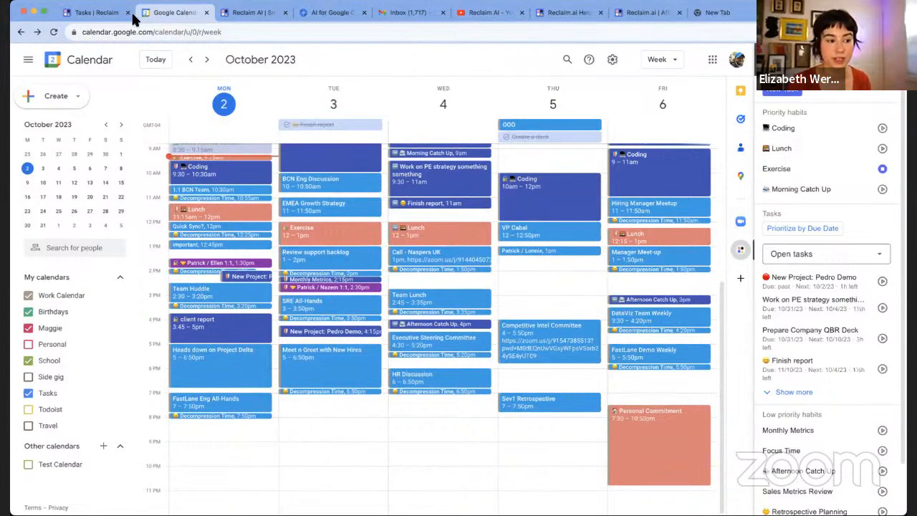
# - Switch back to Reclaim and open the Planner to view the rescheduled current week
pyautogui.click(92, 13)
pyautogui.click(43, 77)
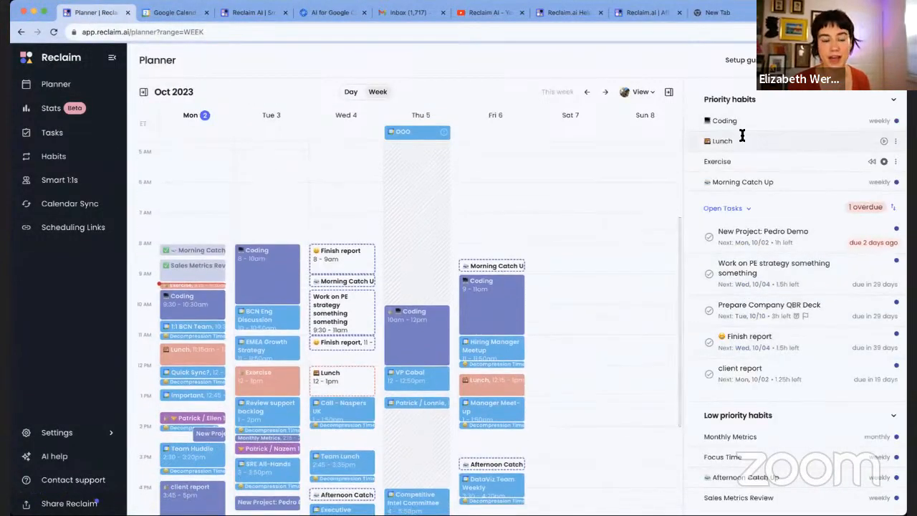
# - Switch to Google Calendar, stop the running Exercise habit from the Reclaim add-on, and return to the Reclaim Planner
pyautogui.click(172, 12)
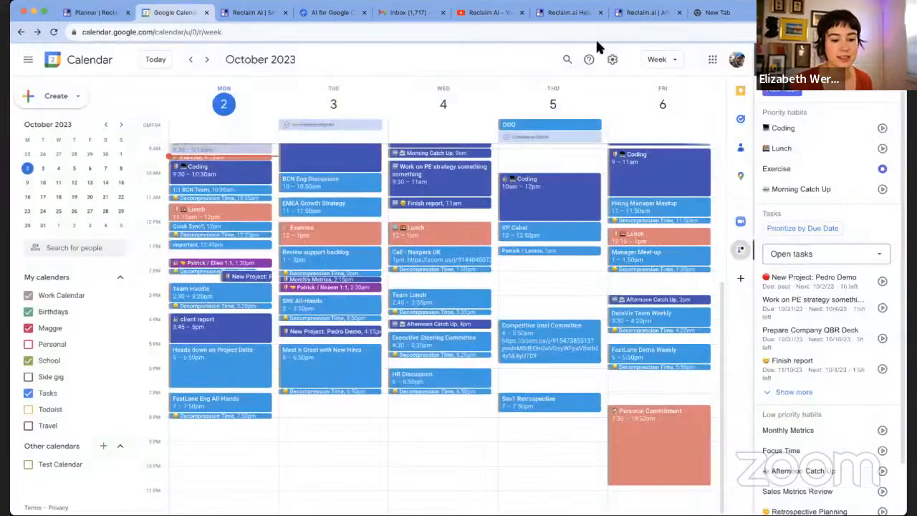
pyautogui.click(881, 169)
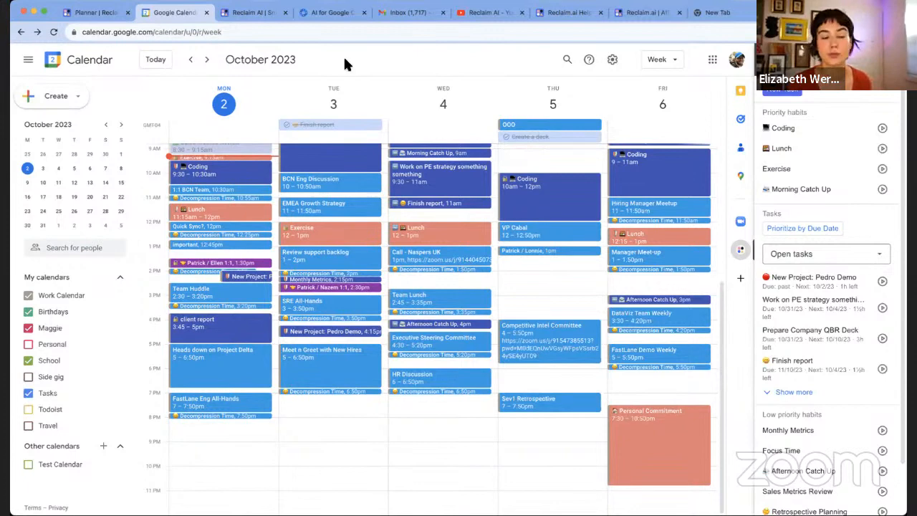
pyautogui.click(106, 16)
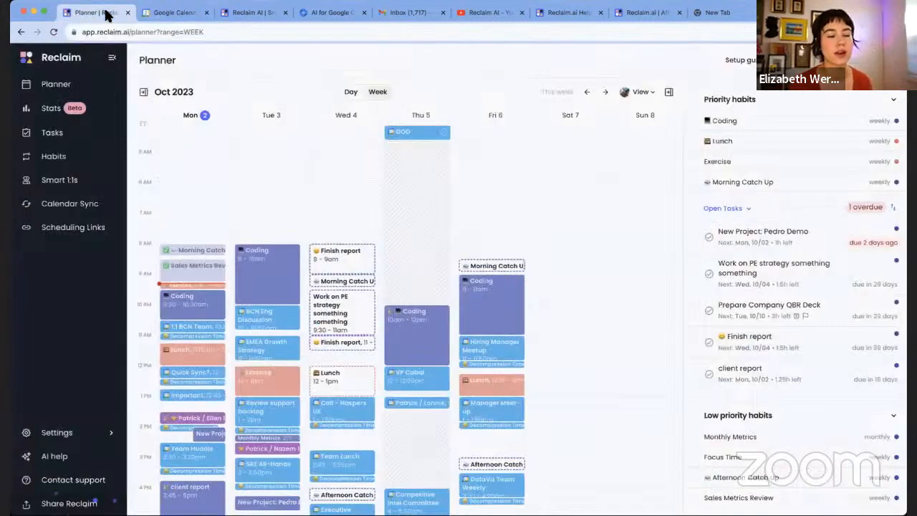
pyautogui.scroll(-3, 490, 245)
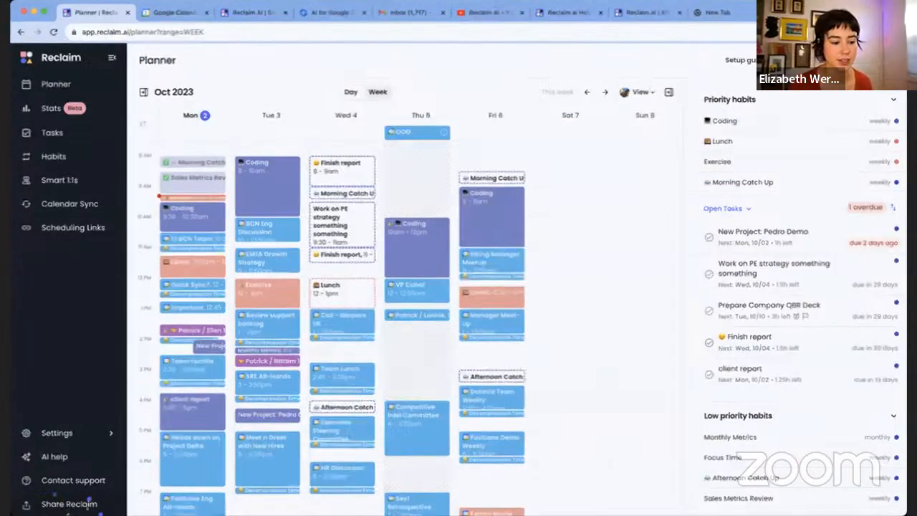
# - Start a new task in Tasks named "Video edit" and give it a frequently used smiley emoji
pyautogui.click(51, 132)
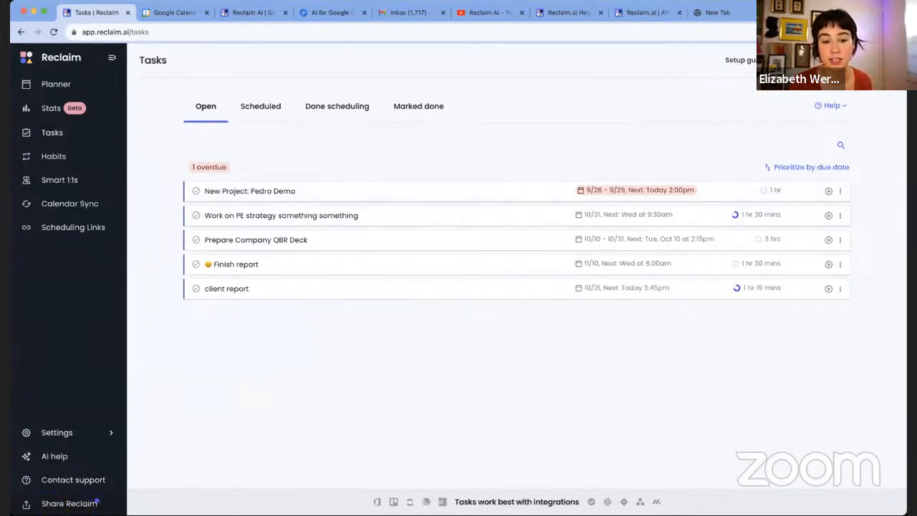
pyautogui.click(801, 60)
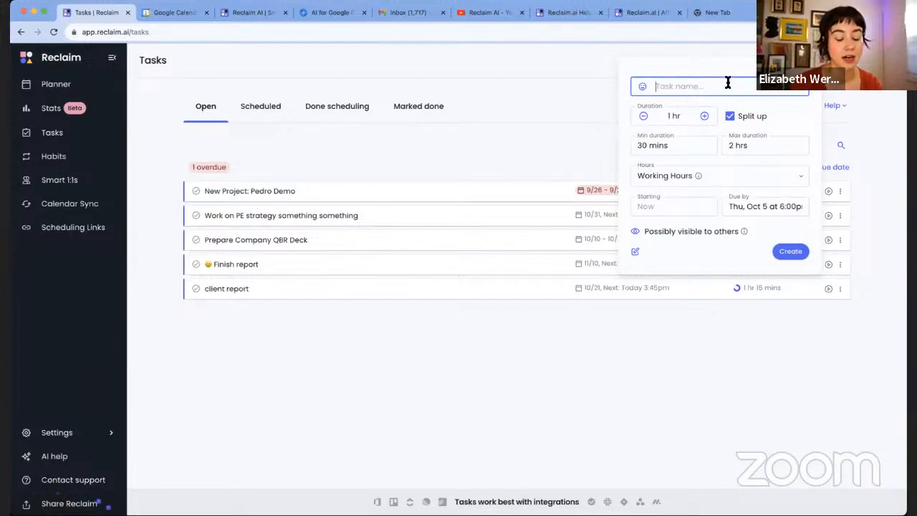
pyautogui.write('Video edi')
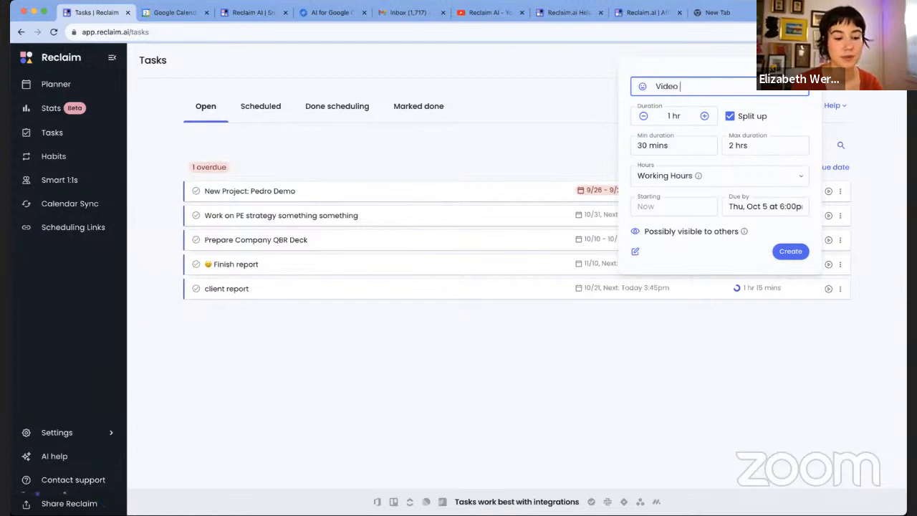
pyautogui.write('t')
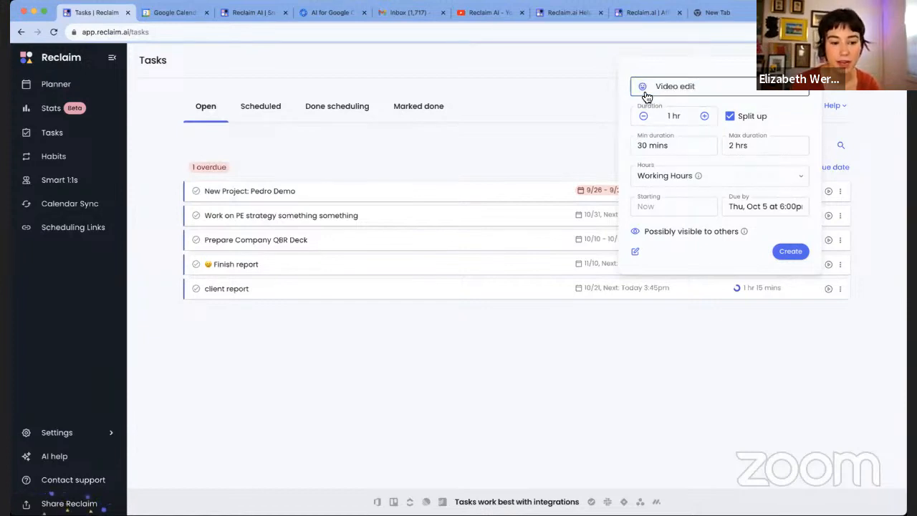
pyautogui.click(645, 90)
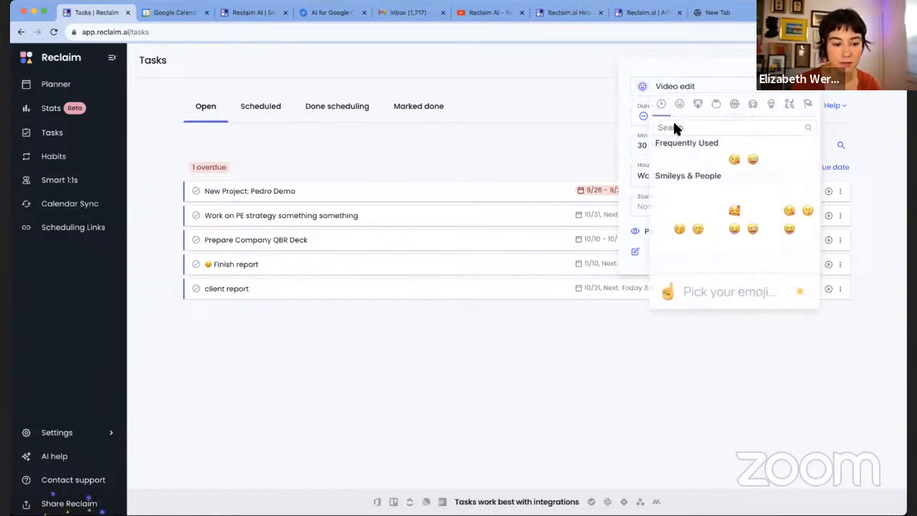
pyautogui.click(756, 158)
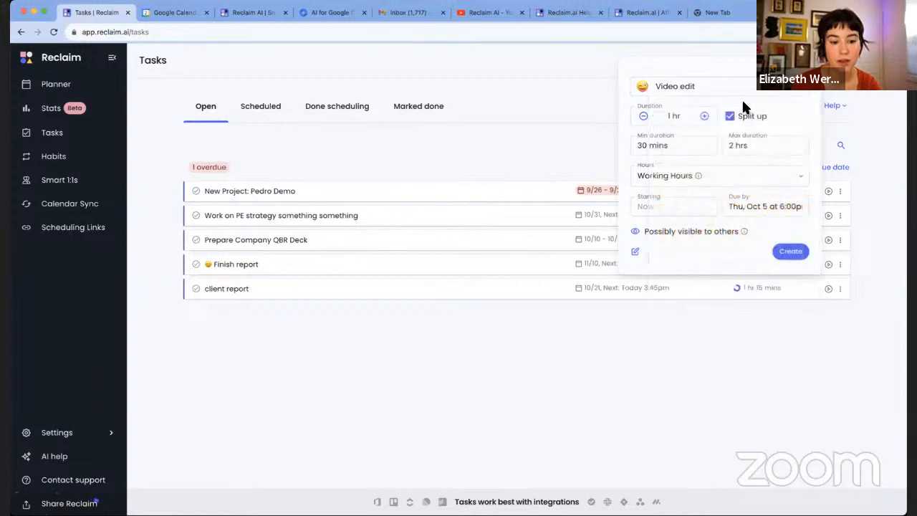
# - Configure the Video edit task with a 1 hr duration, no splitting up, and Working Hours
pyautogui.click(704, 115)
pyautogui.click(642, 116)
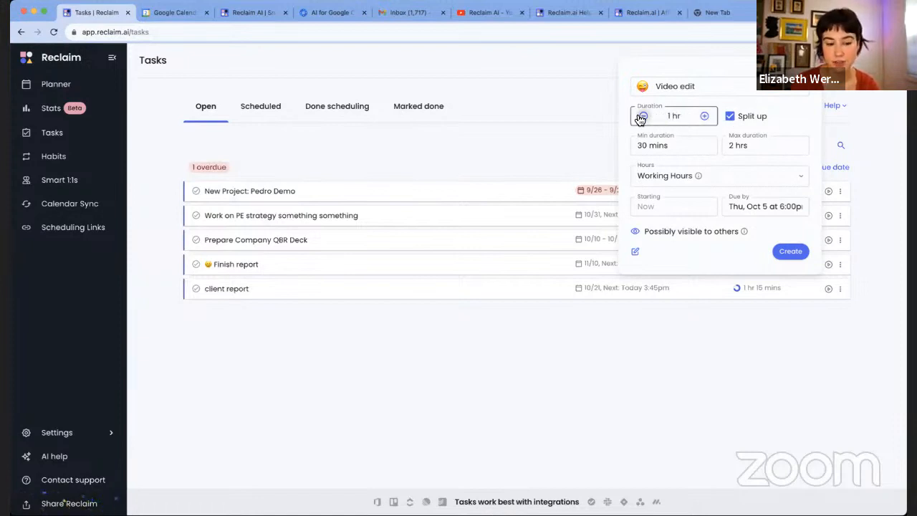
pyautogui.click(729, 116)
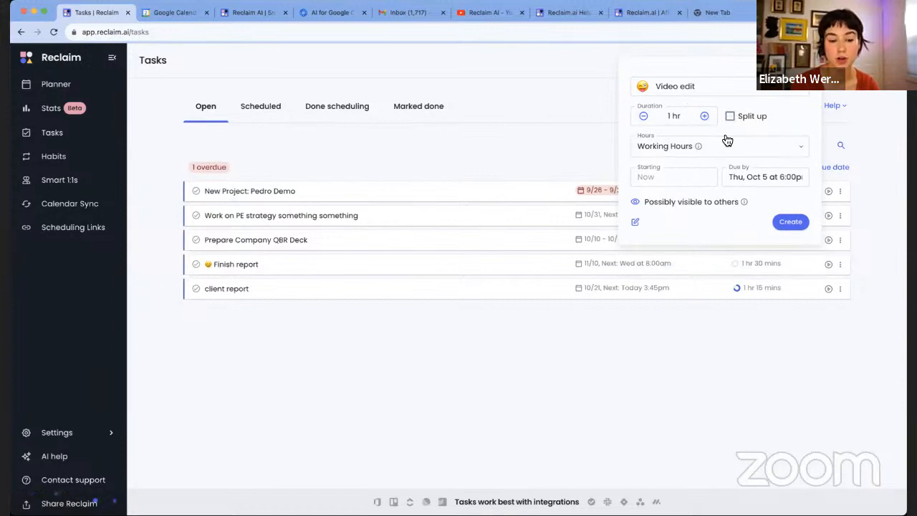
pyautogui.click(745, 146)
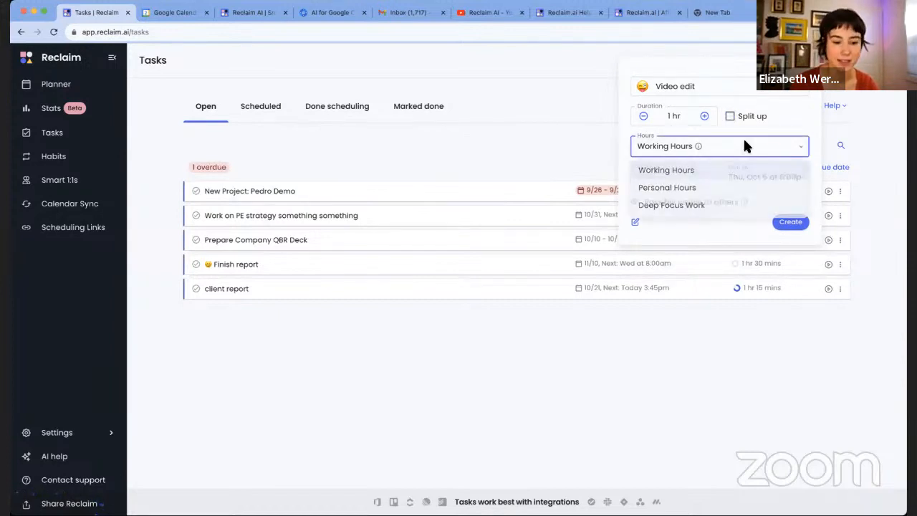
pyautogui.click(722, 165)
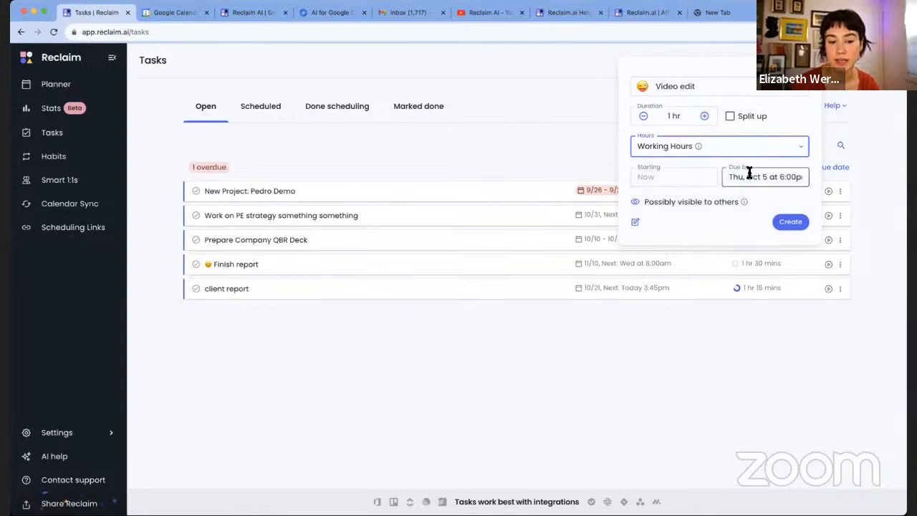
# - Set the Video edit task's due date to Friday, October 20 and create the task
pyautogui.click(749, 175)
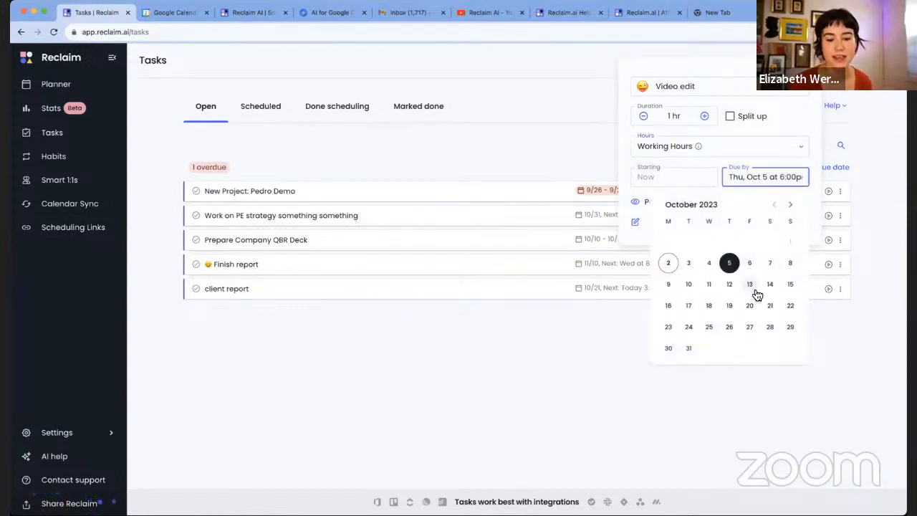
pyautogui.click(750, 306)
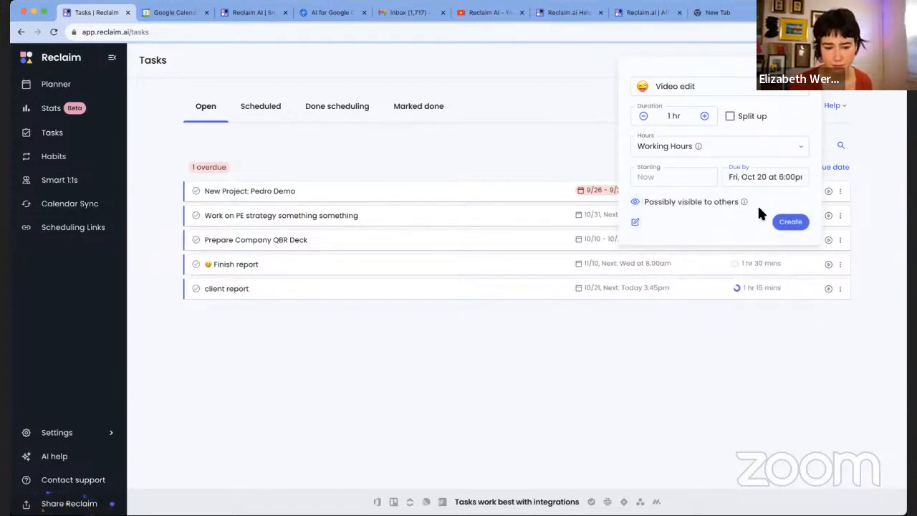
pyautogui.click(788, 222)
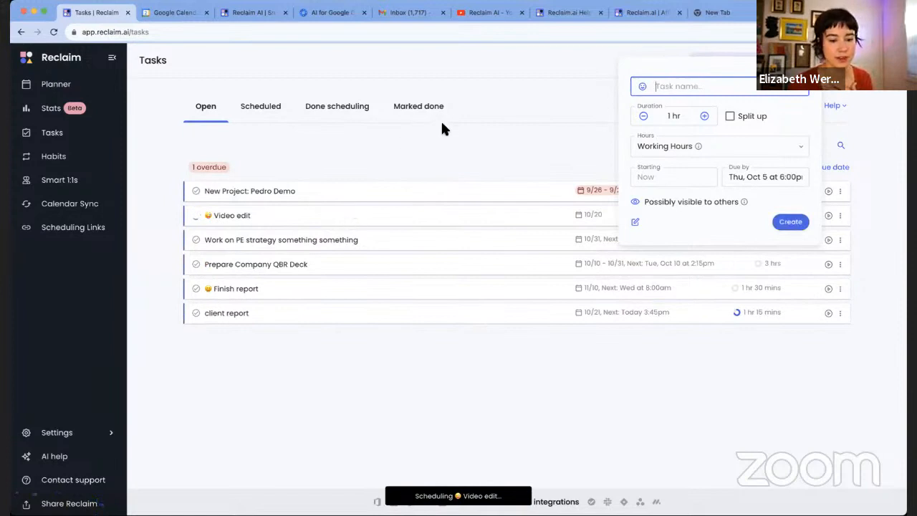
# - Check when the Video edit task is scheduled in its refreshed details page and in the Planner's current week
pyautogui.click(450, 216)
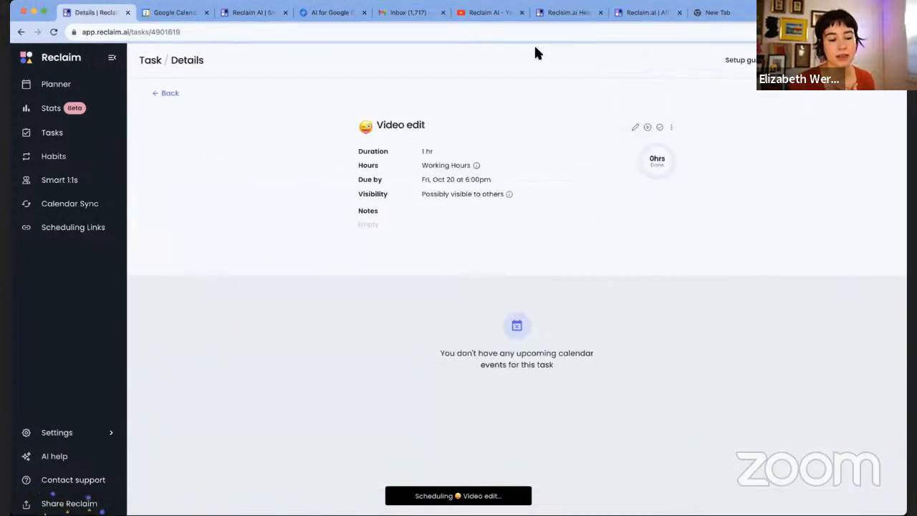
pyautogui.press('super+r')
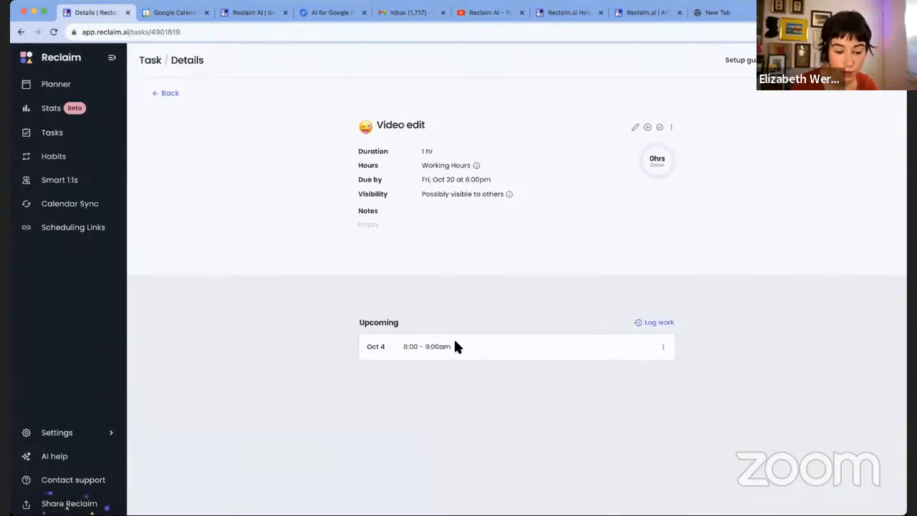
pyautogui.click(57, 86)
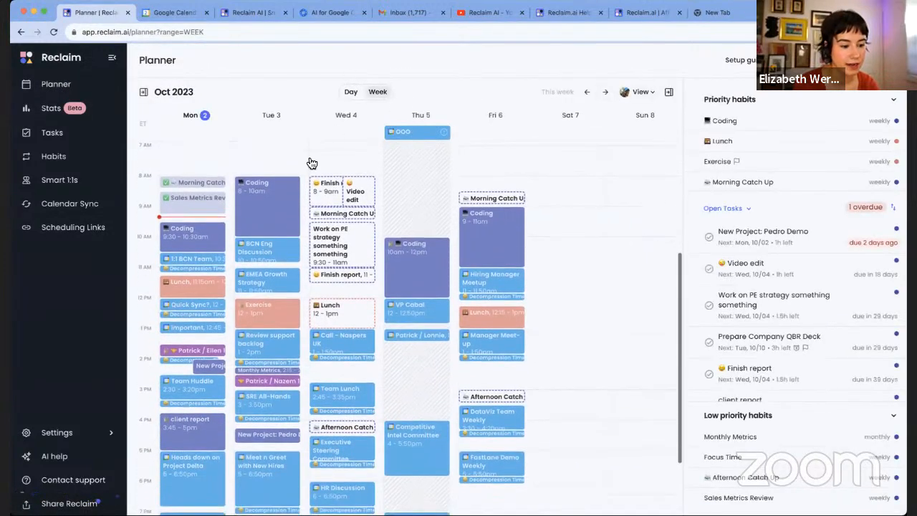
pyautogui.scroll(1, 351, 188)
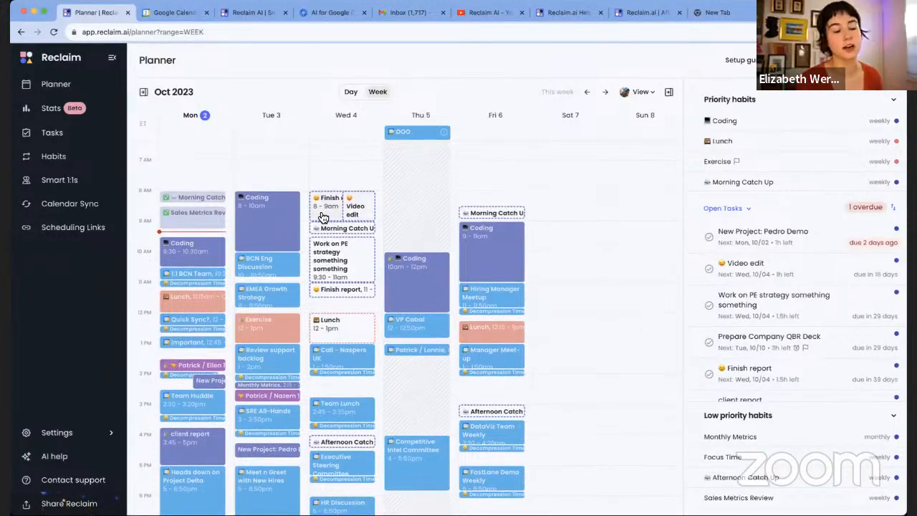
pyautogui.scroll(-1, 383, 225)
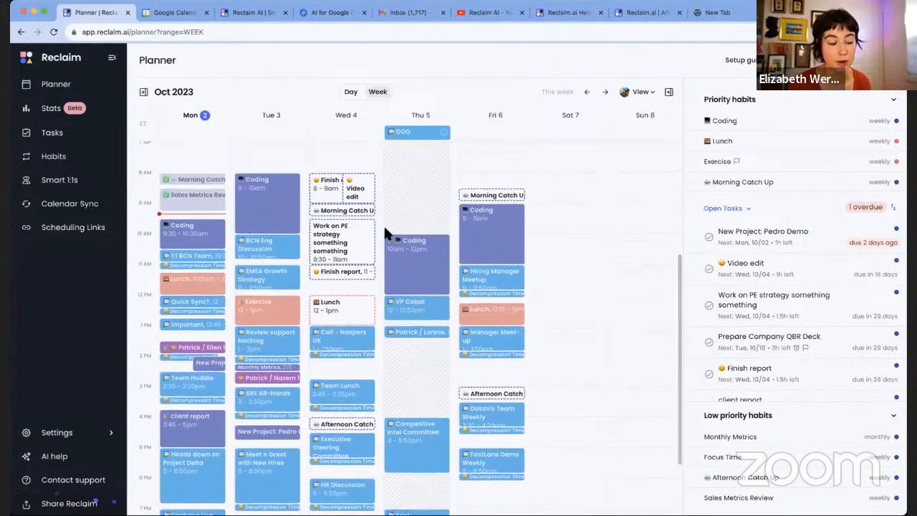
pyautogui.scroll(1, 351, 215)
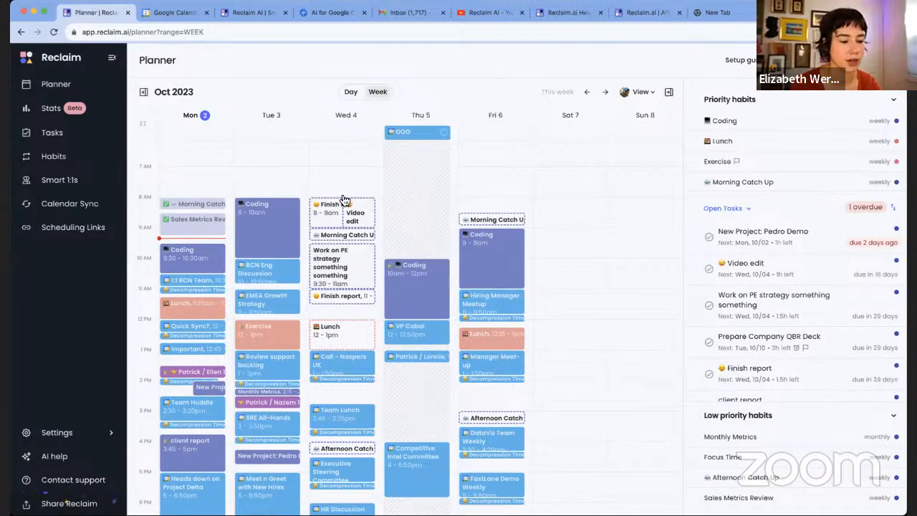
pyautogui.scroll(-1, 352, 282)
pyautogui.scroll(-1, 352, 281)
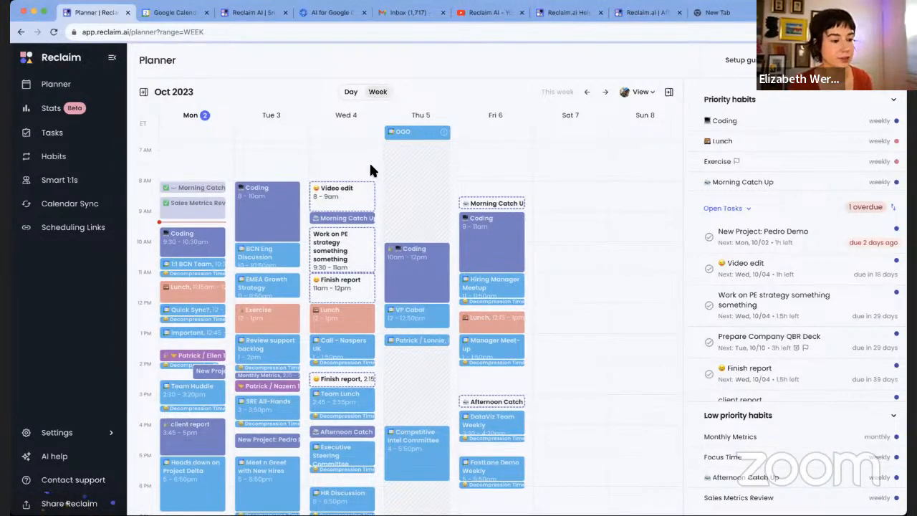
# - Move "Work on PE strategy something something" above "Video edit" in the open task list
pyautogui.click(89, 138)
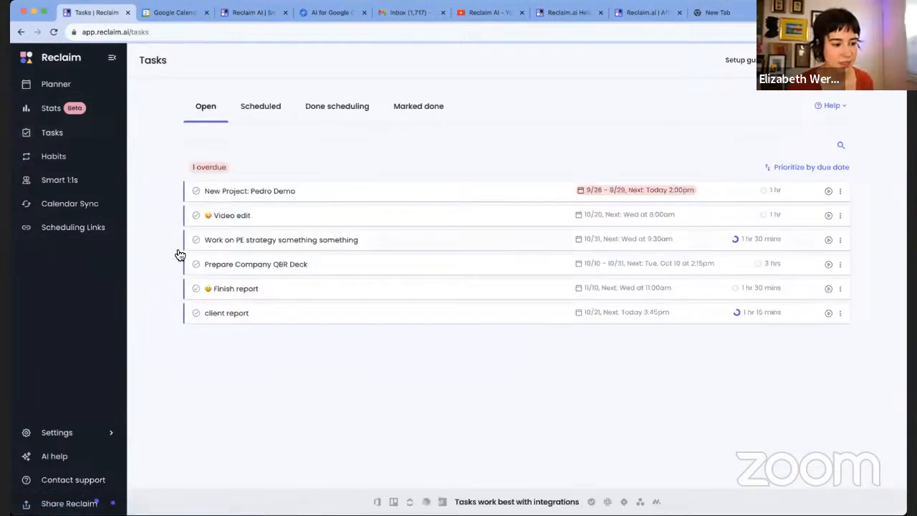
pyautogui.moveTo(188, 251); pyautogui.dragTo(191, 219)
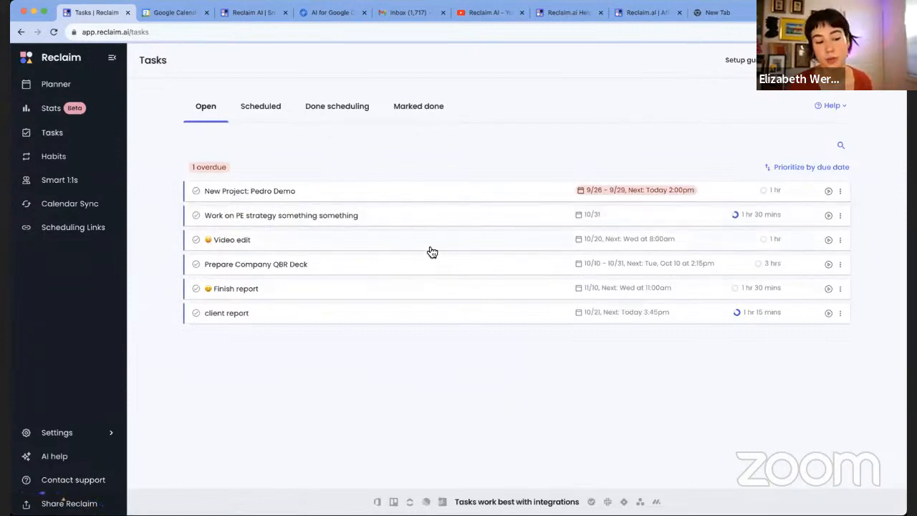
# - Look through the Marked done, Open and Done scheduling task lists
pyautogui.click(437, 107)
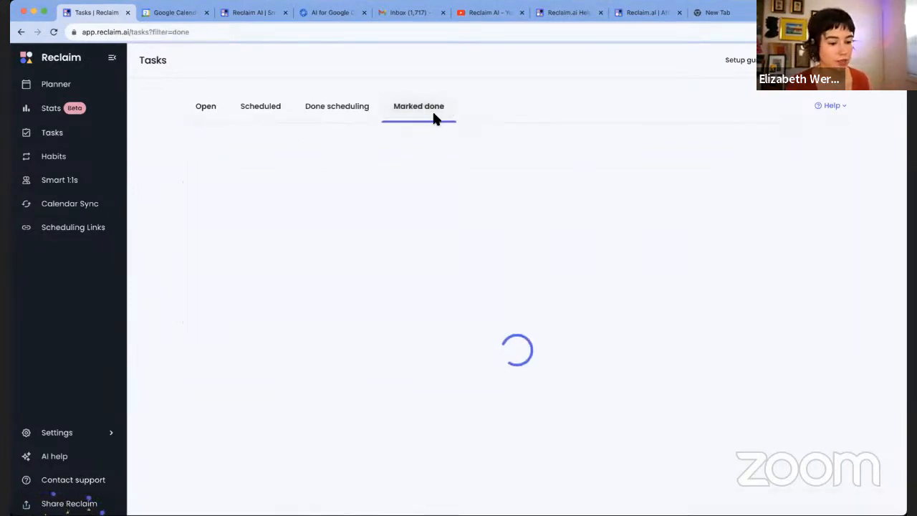
pyautogui.scroll(-2, 534, 359)
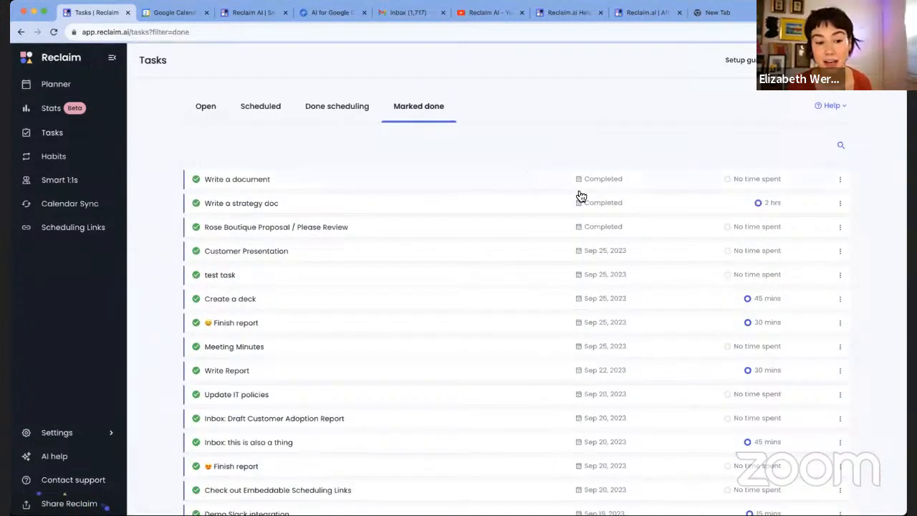
pyautogui.click(207, 109)
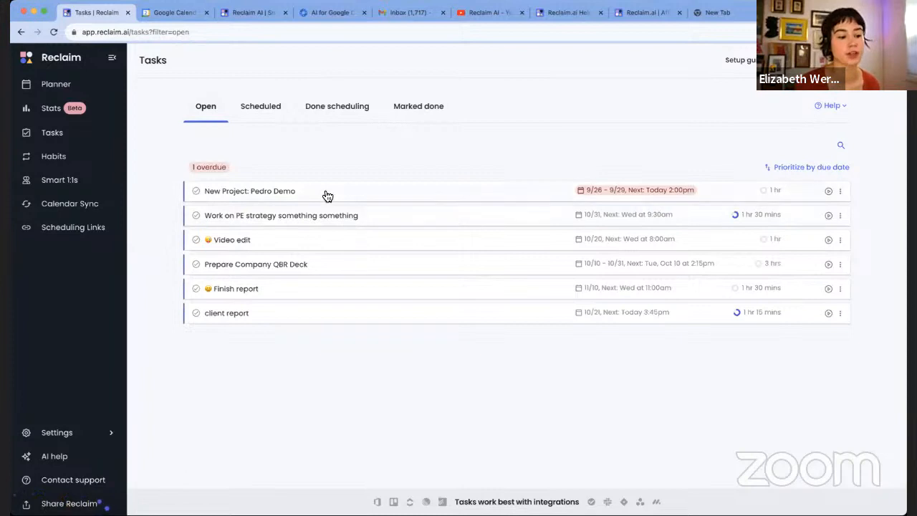
pyautogui.click(338, 109)
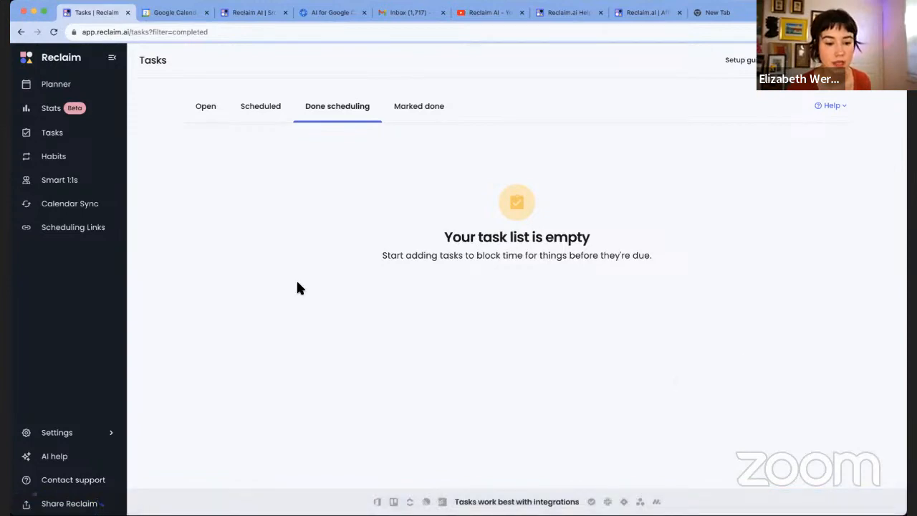
# - Compare the week in Google Calendar with Reclaim's open task list after the task reordering
pyautogui.click(173, 13)
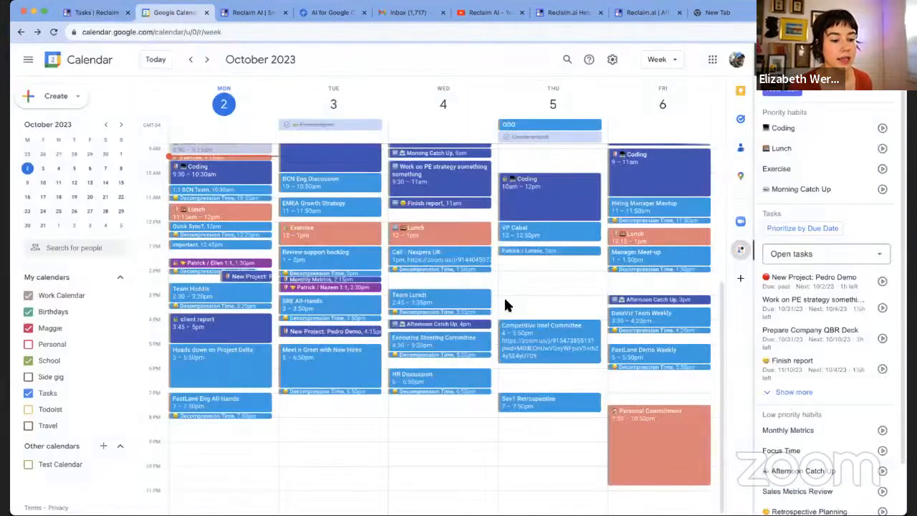
pyautogui.click(97, 13)
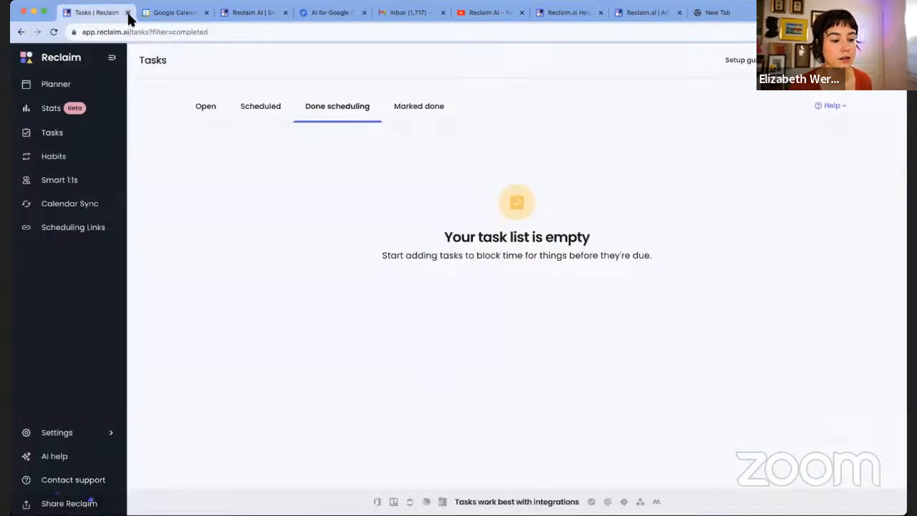
pyautogui.click(213, 114)
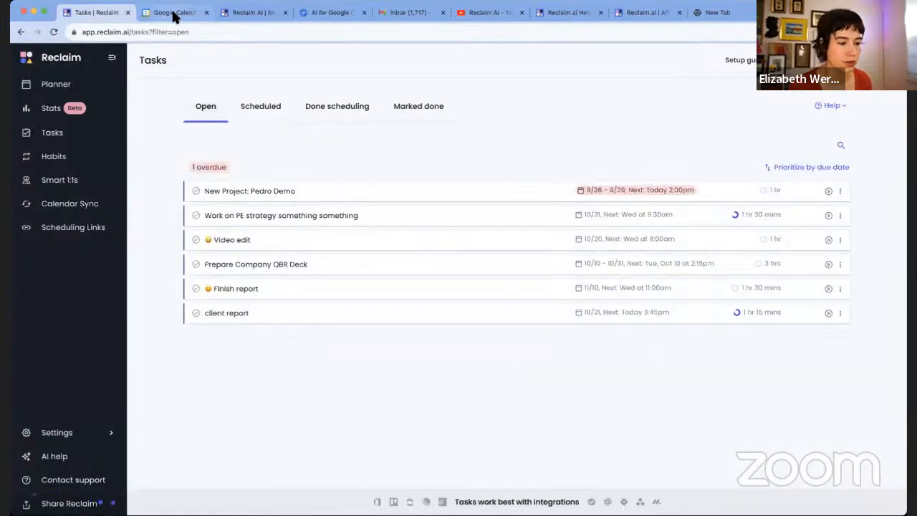
pyautogui.click(175, 13)
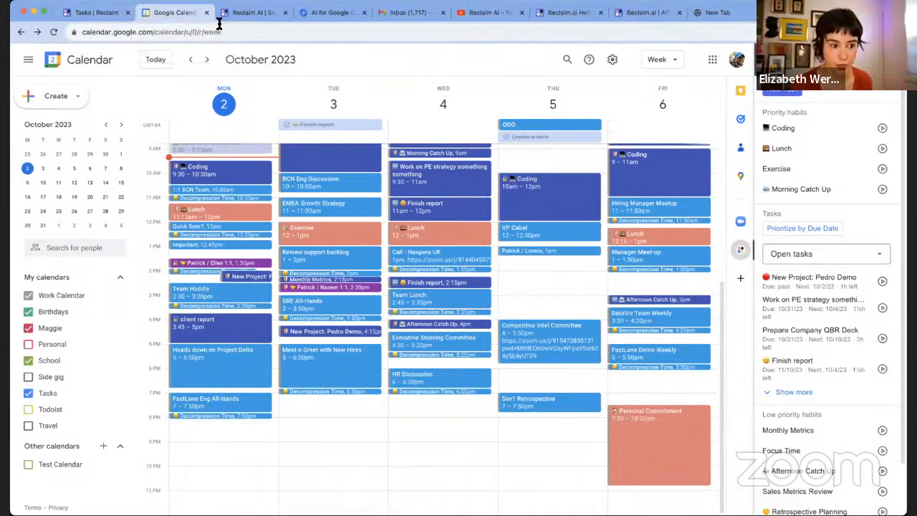
# - View the work tool integrations section on the Reclaim website
pyautogui.click(254, 14)
pyautogui.scroll(-2, 458, 168)
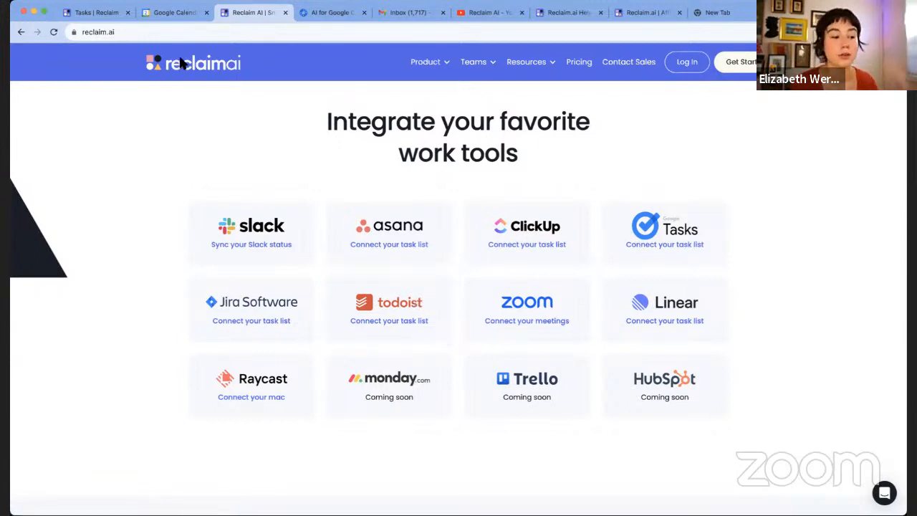
# - Review the tools available with the plan in Reclaim's integrations settings
pyautogui.click(167, 20)
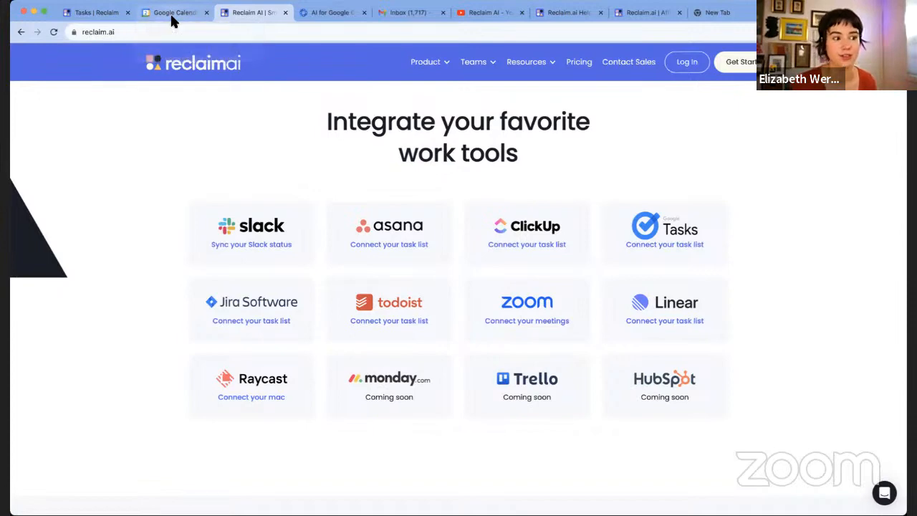
pyautogui.click(100, 13)
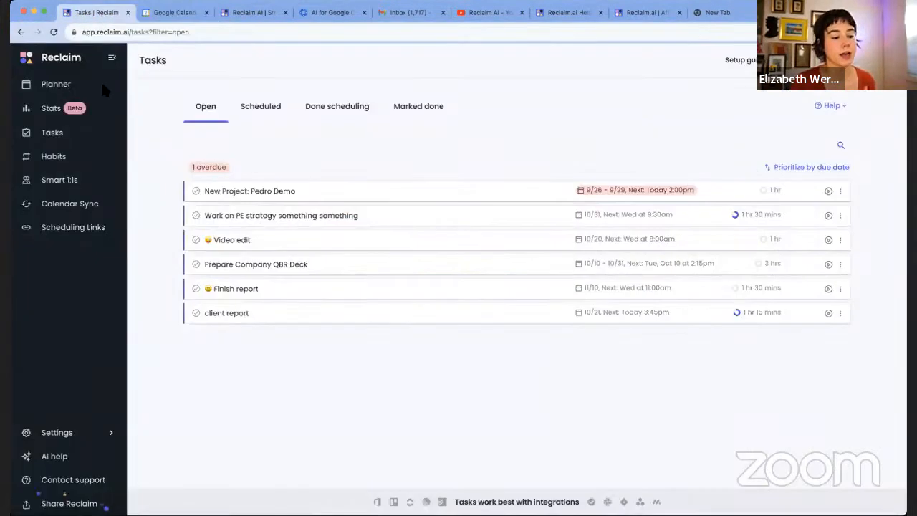
pyautogui.click(111, 432)
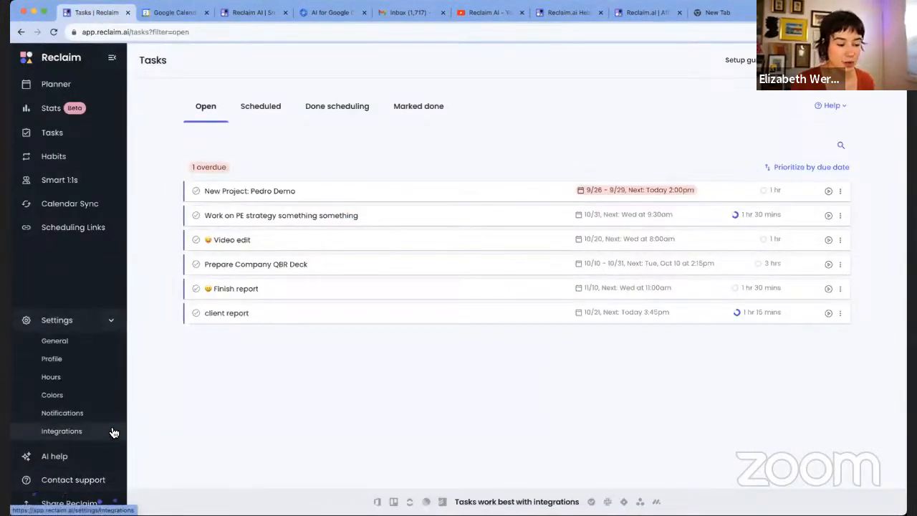
pyautogui.click(72, 431)
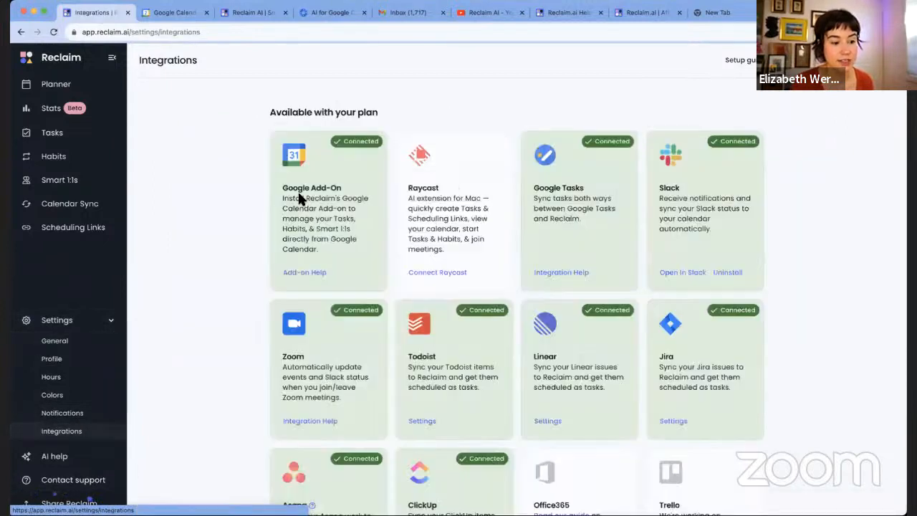
pyautogui.scroll(-2, 308, 243)
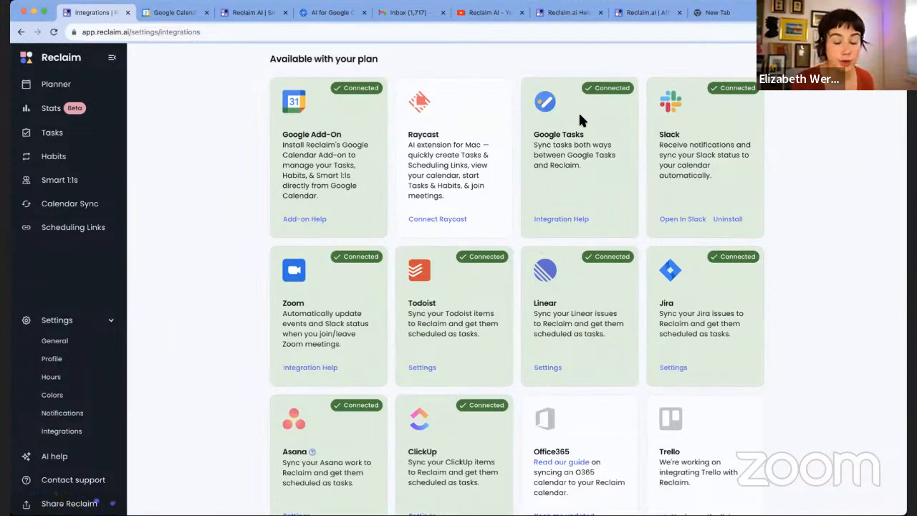
# - Look through the Tasks articles in the Reclaim help center, down to the Troubleshooting section
pyautogui.click(573, 14)
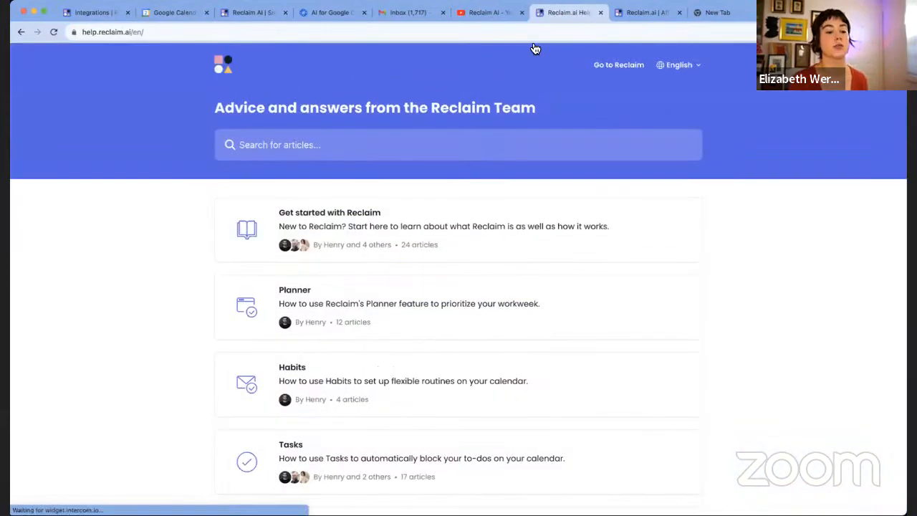
pyautogui.scroll(-2, 508, 364)
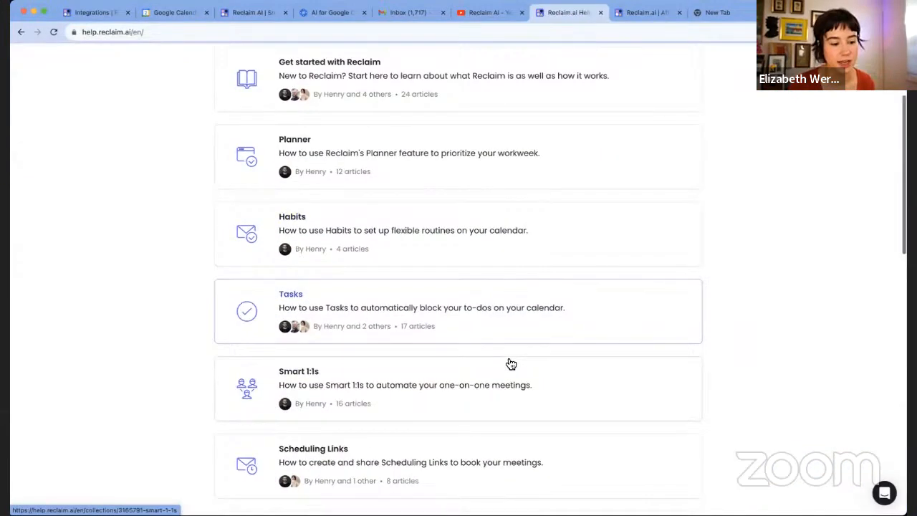
pyautogui.click(508, 312)
pyautogui.scroll(-4, 510, 313)
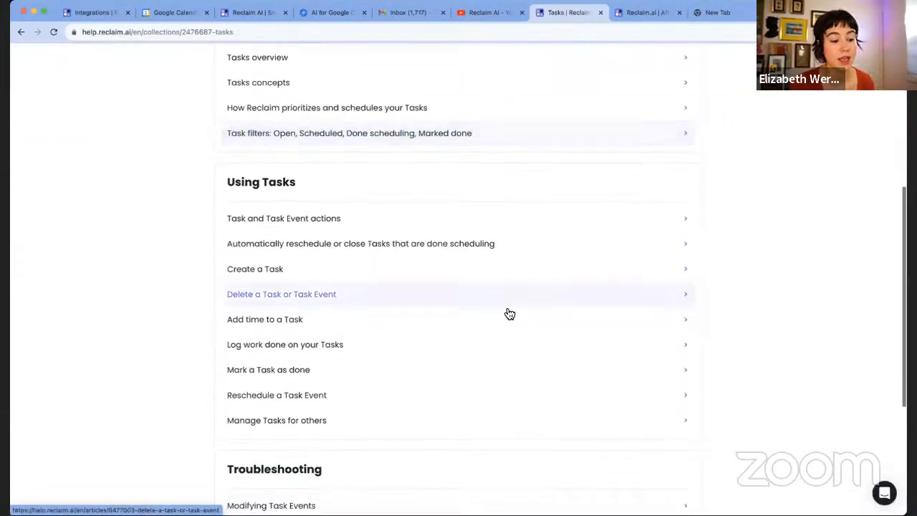
pyautogui.scroll(-3, 507, 313)
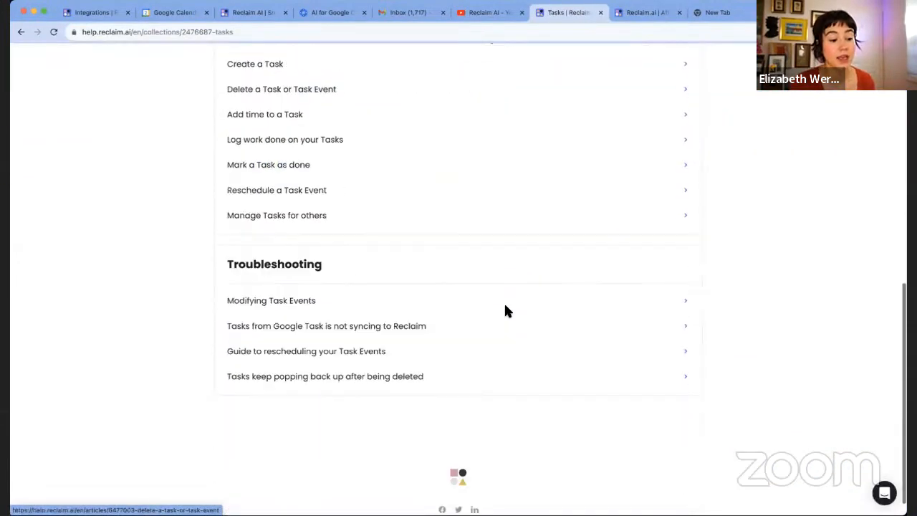
# - Look through the Task integrations collection in the help center, including the Todoist and Asana articles
pyautogui.click(19, 32)
pyautogui.scroll(-4, 469, 328)
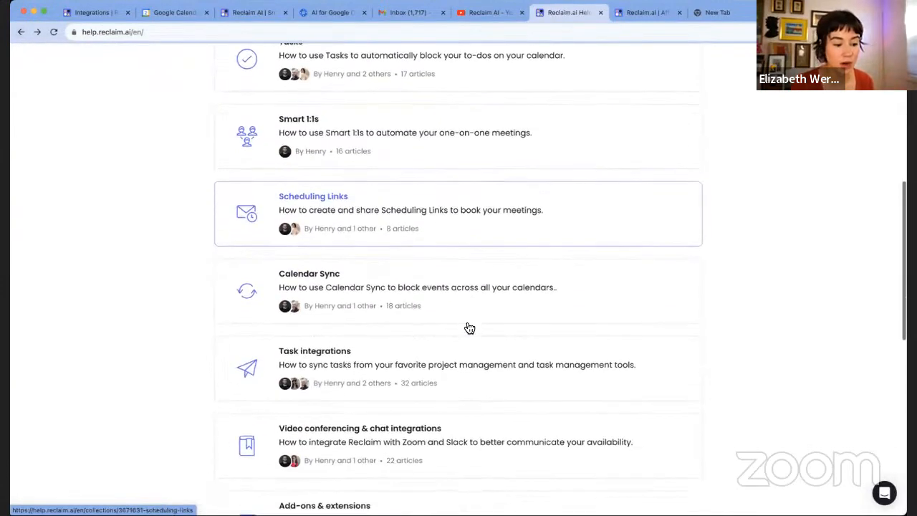
pyautogui.scroll(-1, 470, 328)
pyautogui.click(440, 333)
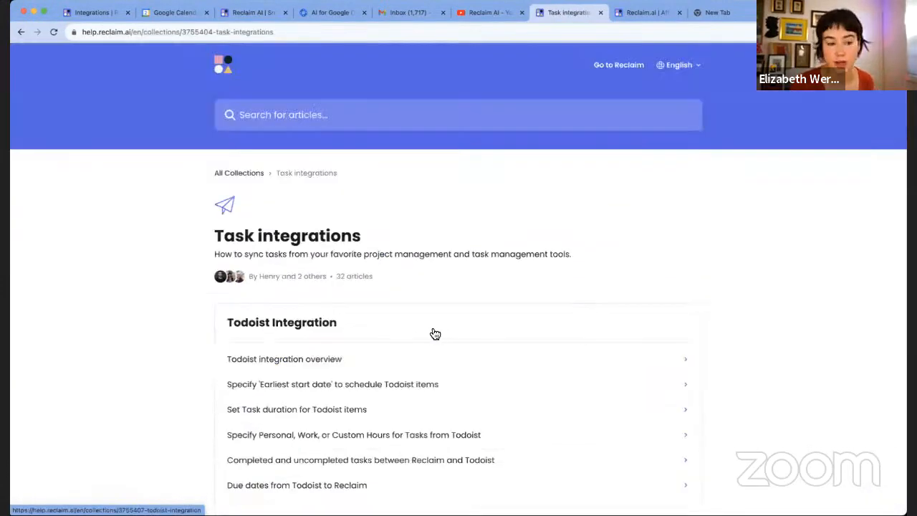
pyautogui.scroll(-4, 311, 276)
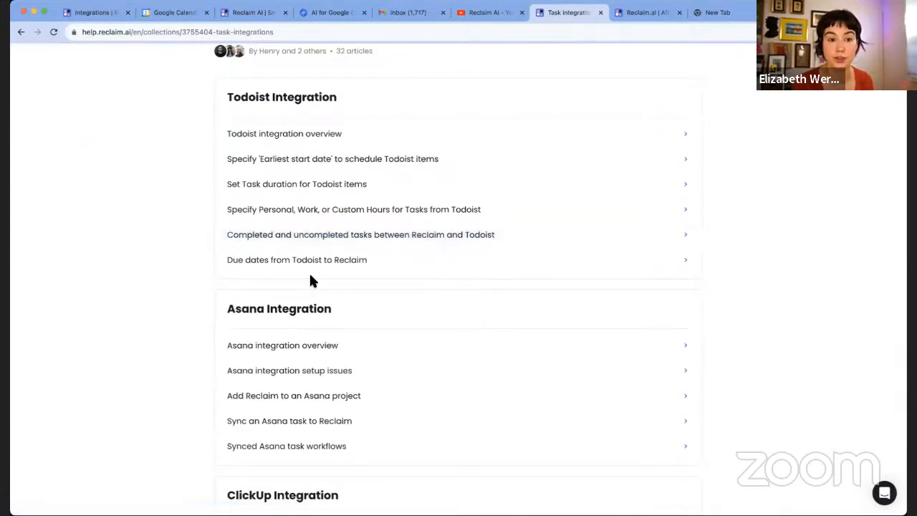
# - Return to the Reclaim app and open the first active Smart 1:1 for editing
pyautogui.click(90, 12)
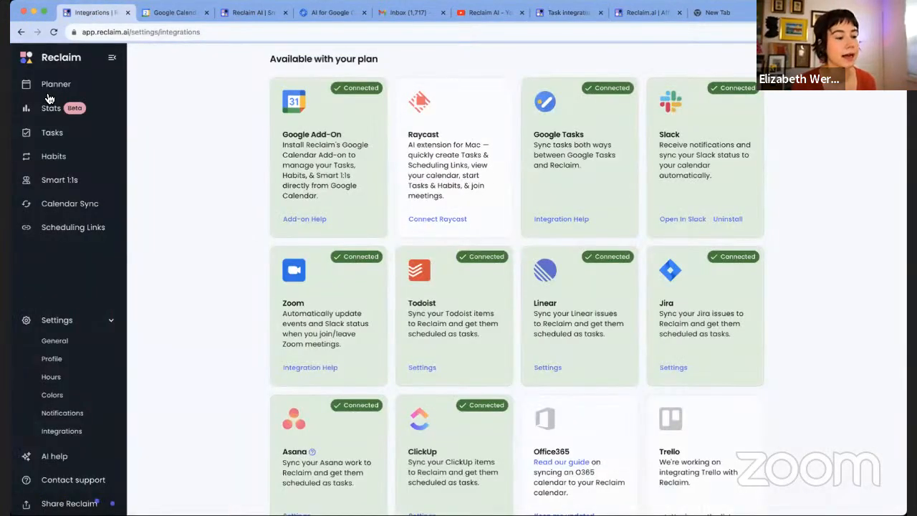
pyautogui.click(91, 180)
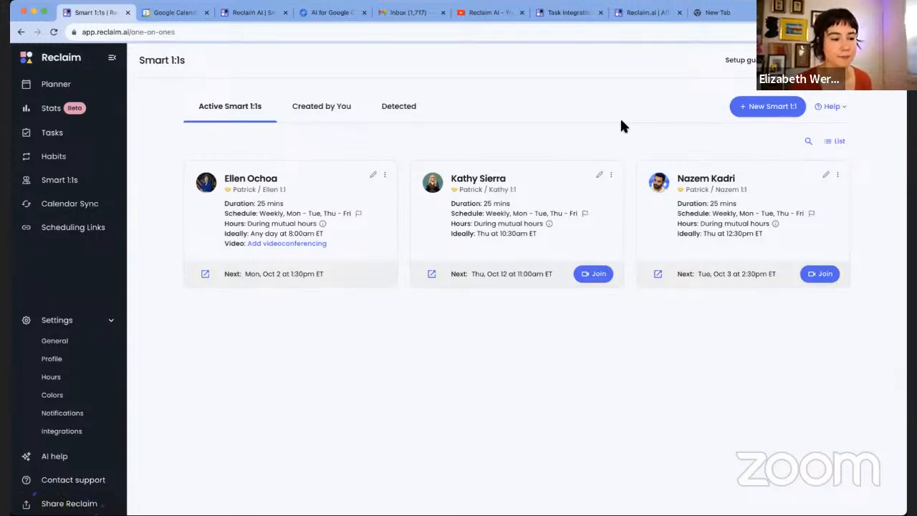
pyautogui.click(321, 197)
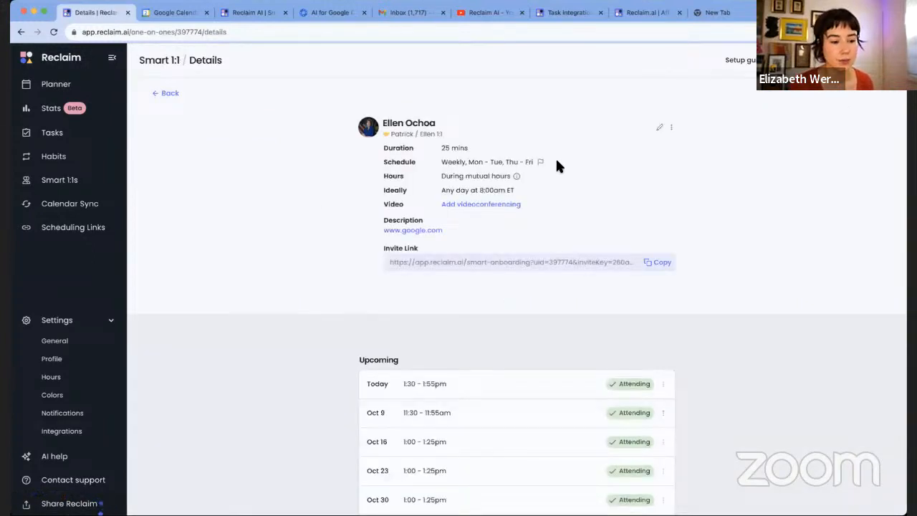
pyautogui.click(660, 127)
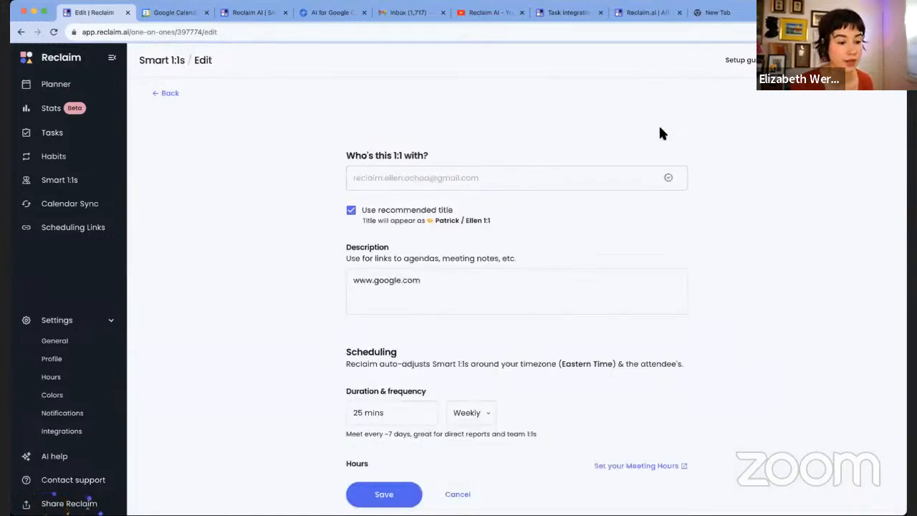
# - Examine the Smart 1:1's description, duration, frequency, hours, ideal day and videoconferencing settings, and leave without saving
pyautogui.scroll(-1, 659, 132)
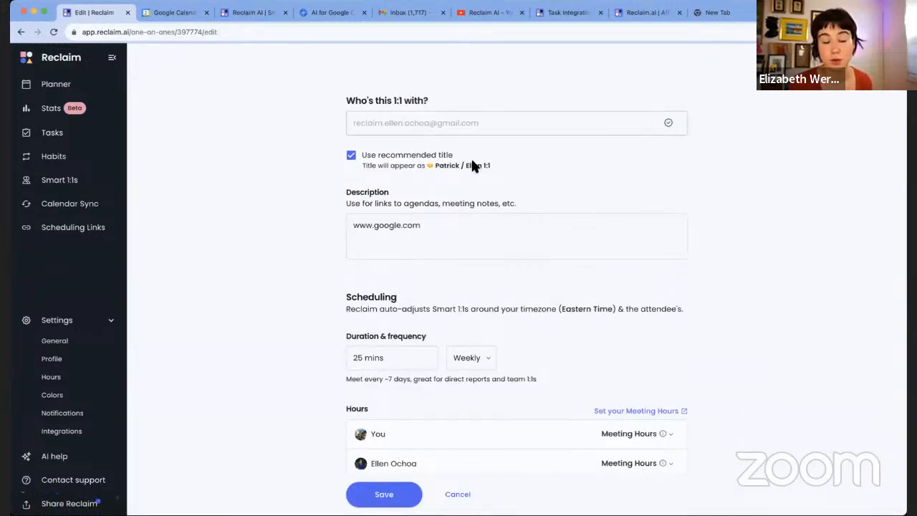
pyautogui.scroll(-1, 597, 136)
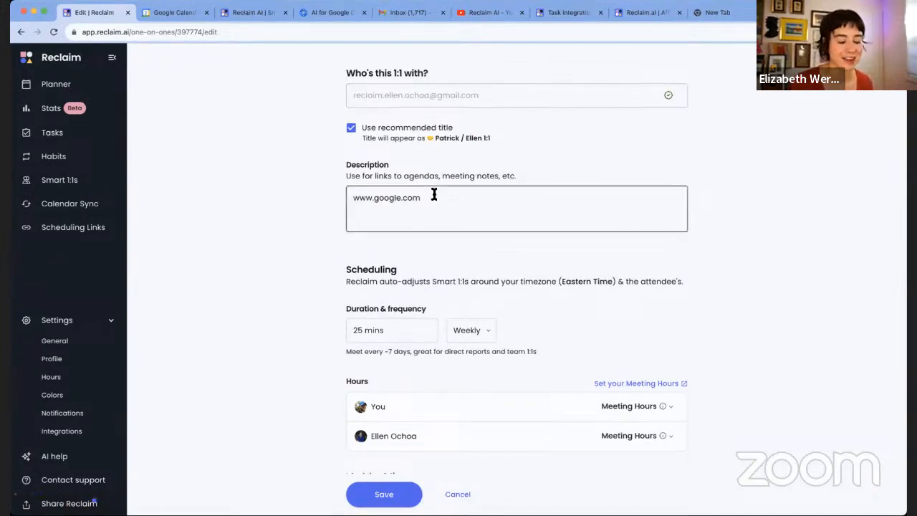
pyautogui.scroll(-2, 432, 194)
pyautogui.scroll(-3, 433, 194)
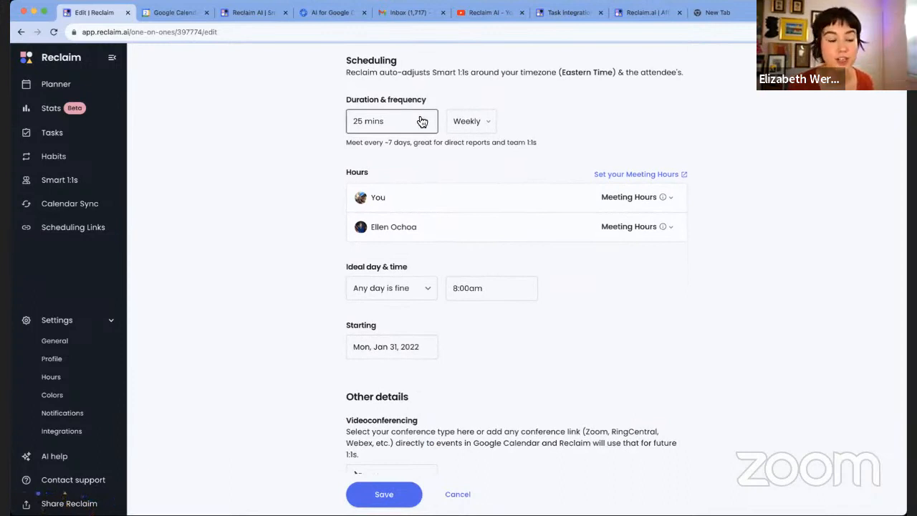
pyautogui.scroll(-2, 566, 150)
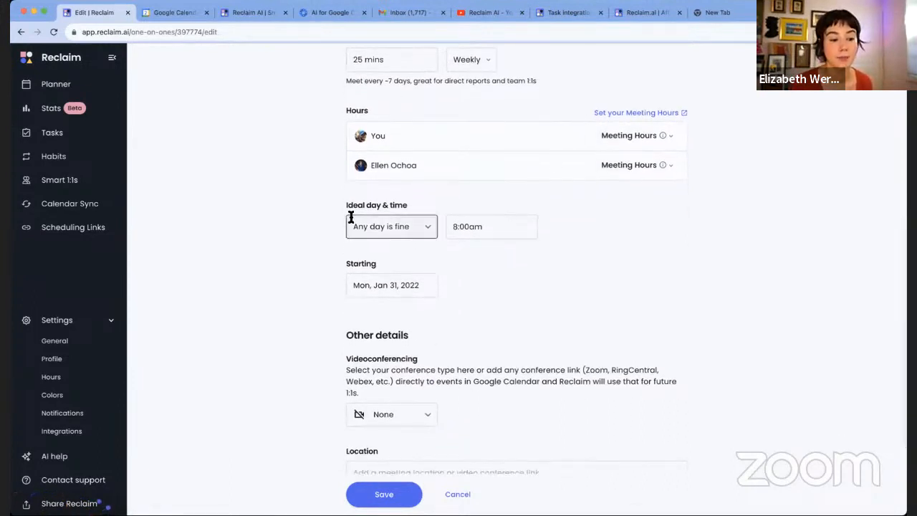
pyautogui.scroll(-1, 466, 230)
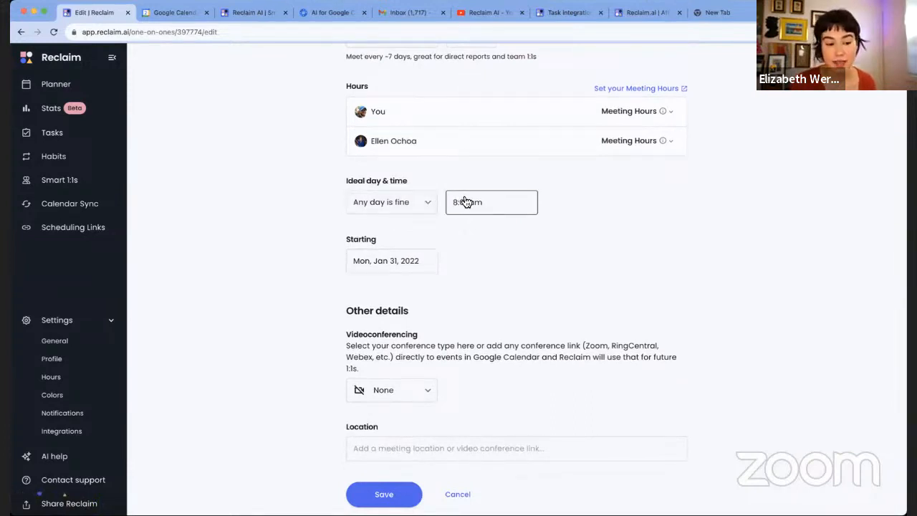
pyautogui.click(420, 208)
pyautogui.click(465, 236)
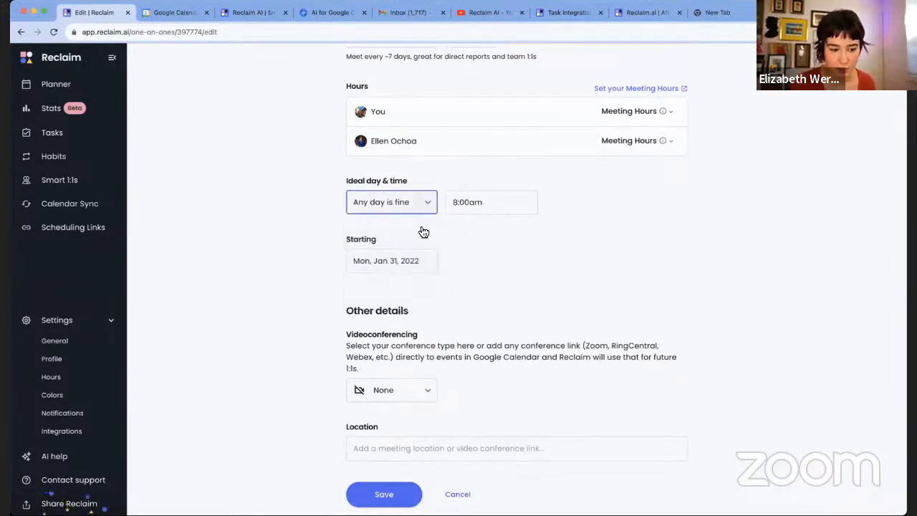
pyautogui.scroll(-3, 501, 303)
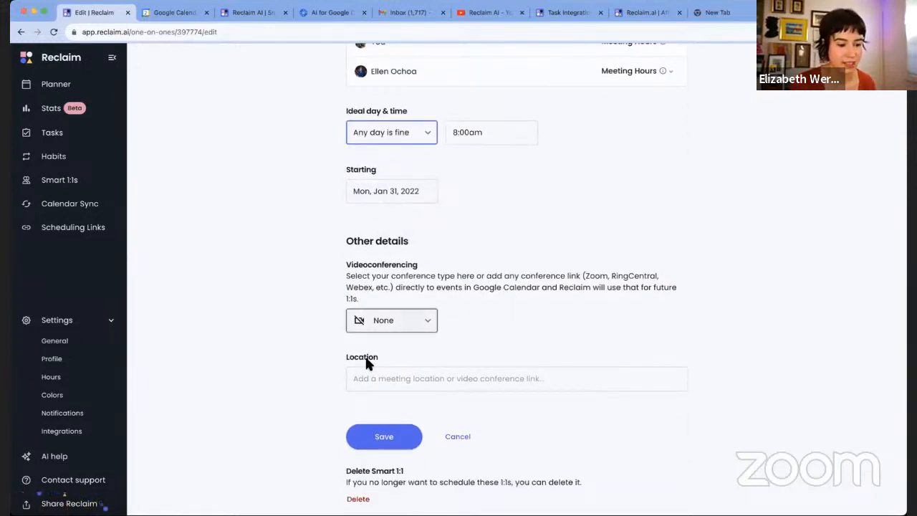
pyautogui.scroll(-1, 510, 349)
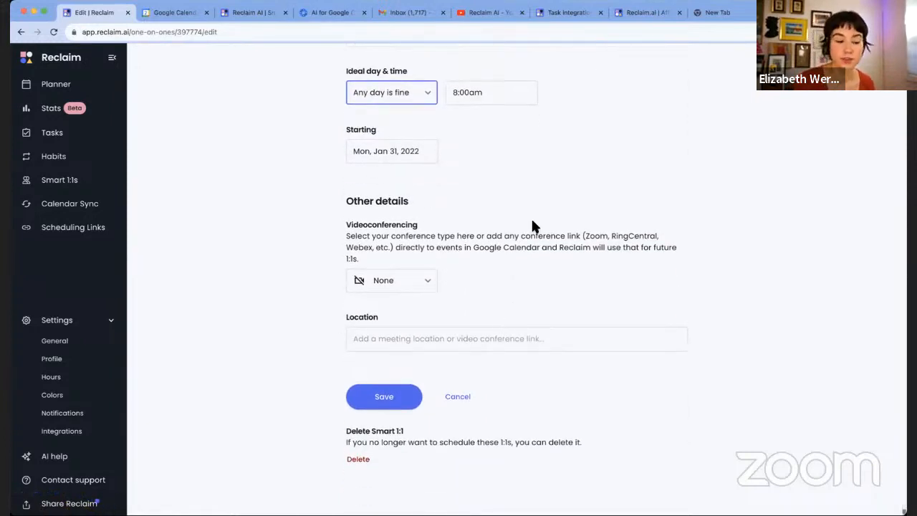
pyautogui.scroll(10, 531, 217)
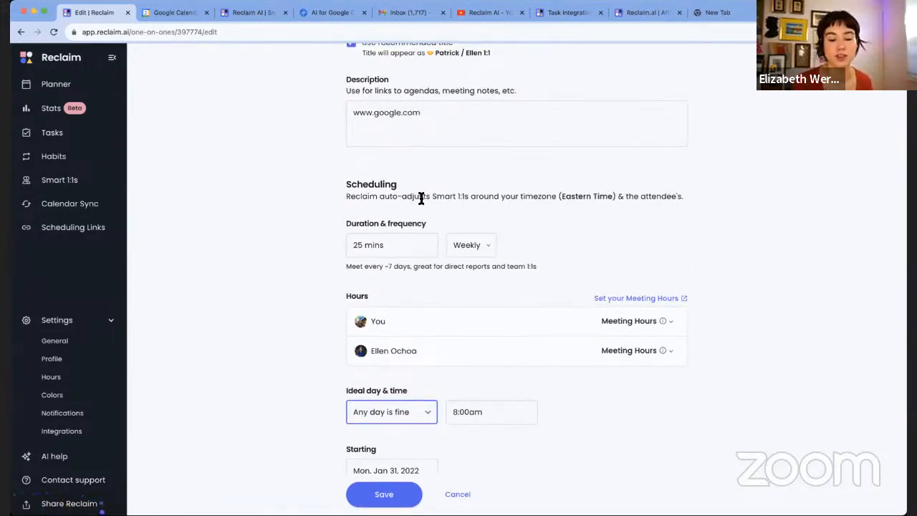
pyautogui.click(462, 496)
# - View the details of Tuesday's 2:30pm Smart 1:1 in the weekly Planner
pyautogui.click(79, 95)
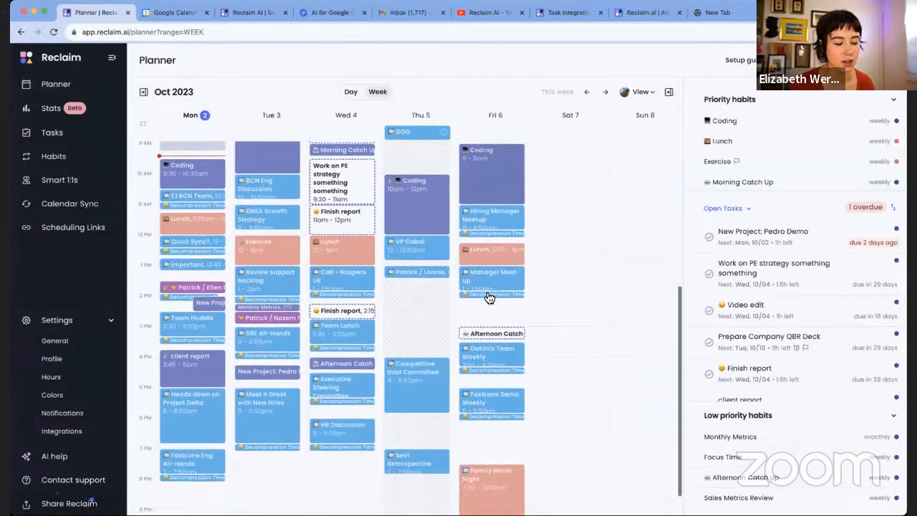
pyautogui.scroll(-3, 483, 290)
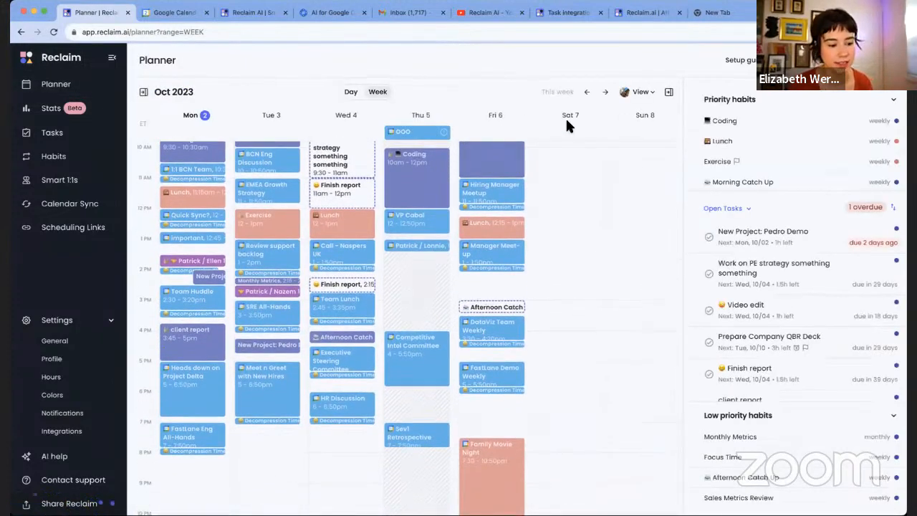
pyautogui.click(273, 297)
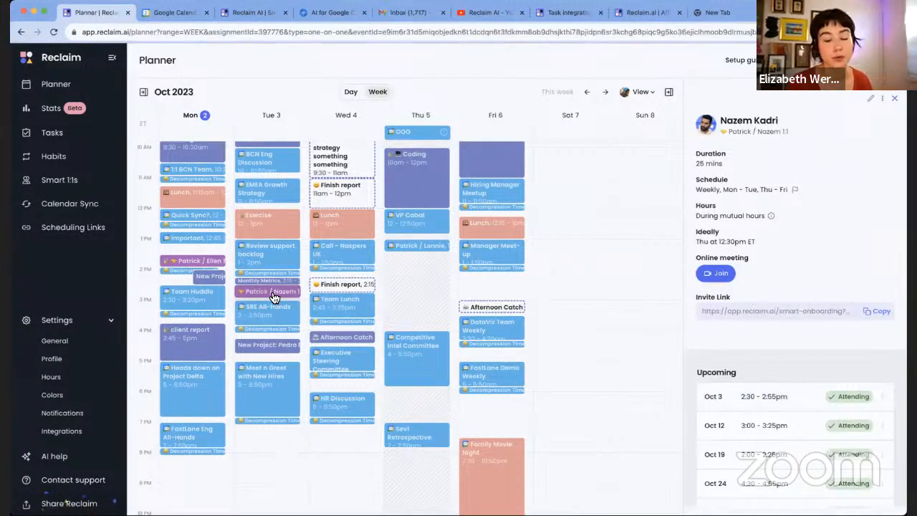
# - View the rescheduling choices for Tuesday's Smart 1:1 and close them without picking one
pyautogui.rightClick(273, 297)
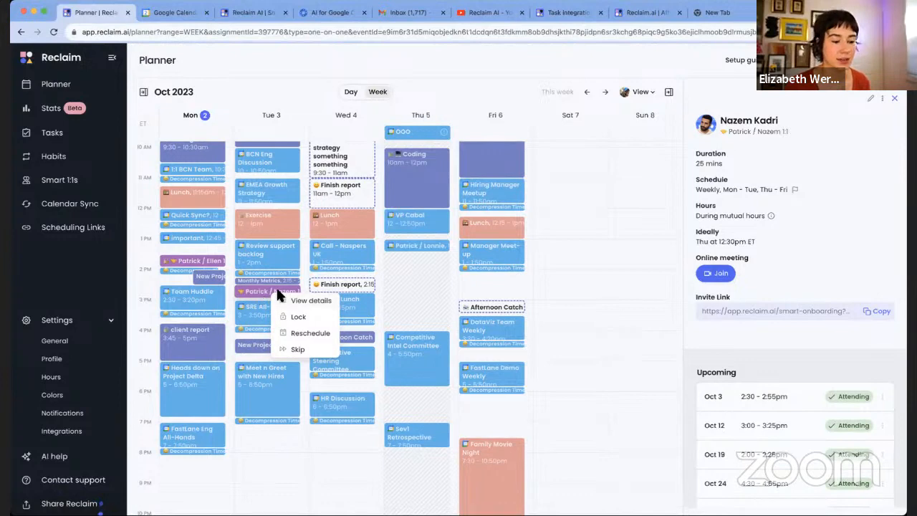
pyautogui.click(309, 333)
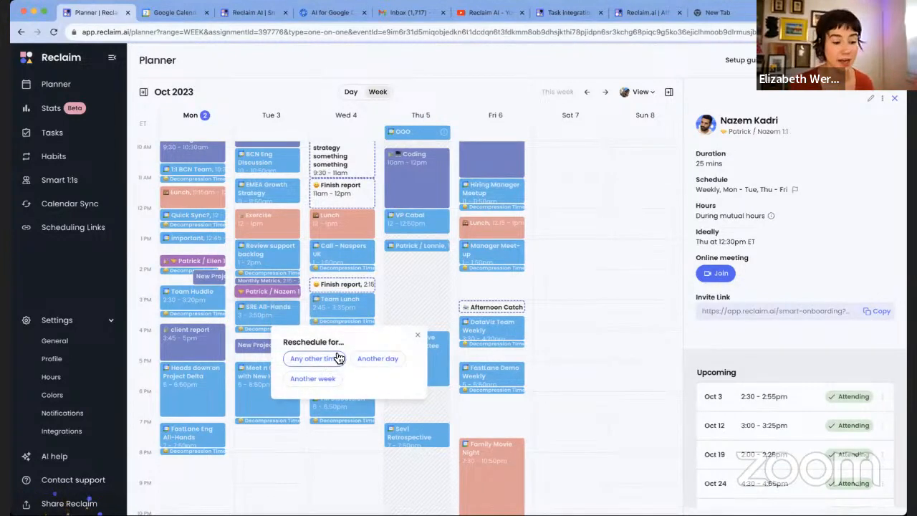
pyautogui.click(418, 336)
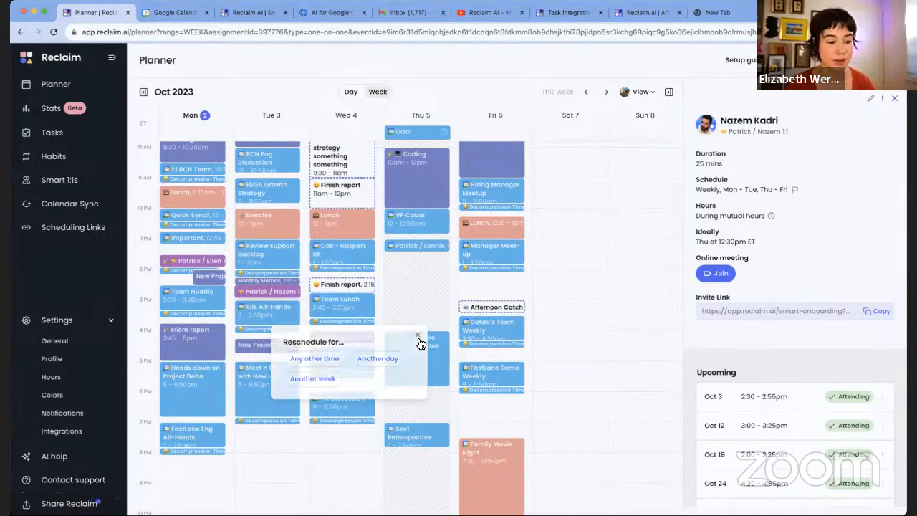
# - Skip the Smart 1:1 on Tuesday, Oct 3 in the Planner
pyautogui.rightClick(268, 296)
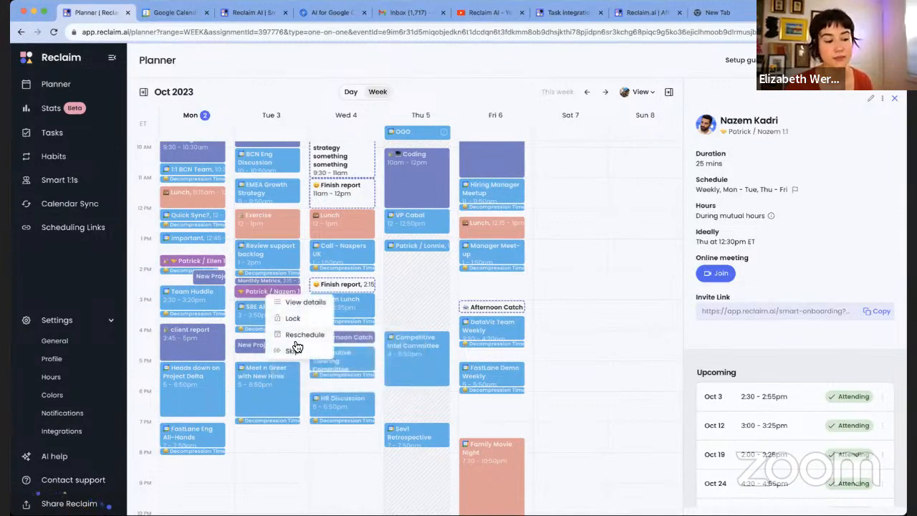
pyautogui.click(308, 350)
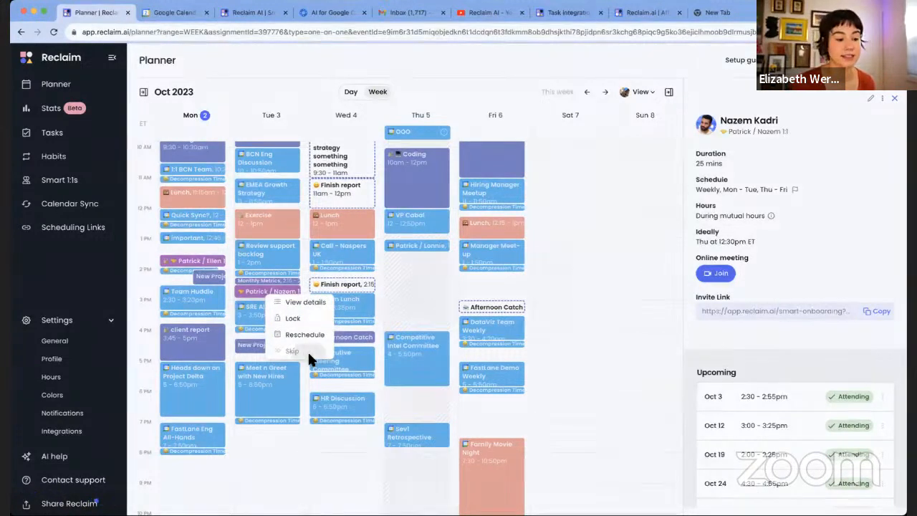
pyautogui.click(545, 292)
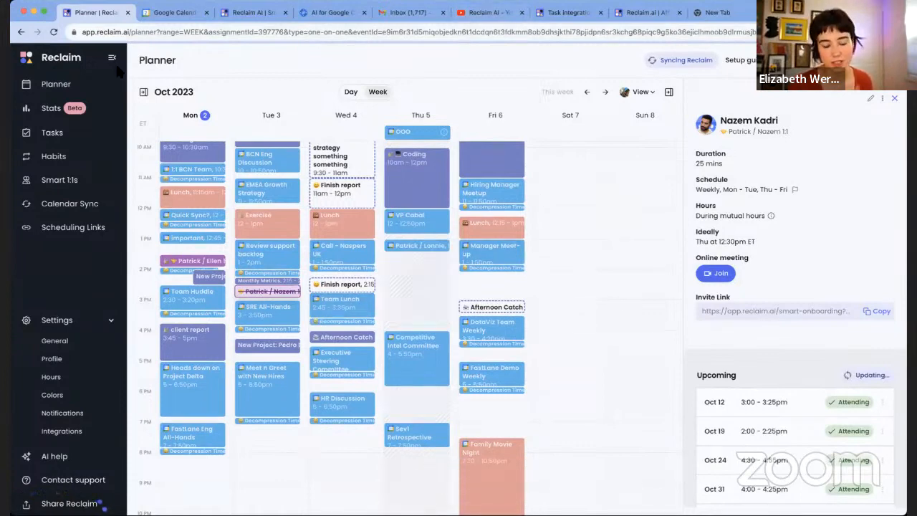
# - Review the available scheduling links and view the public booking page that lists them
pyautogui.click(72, 227)
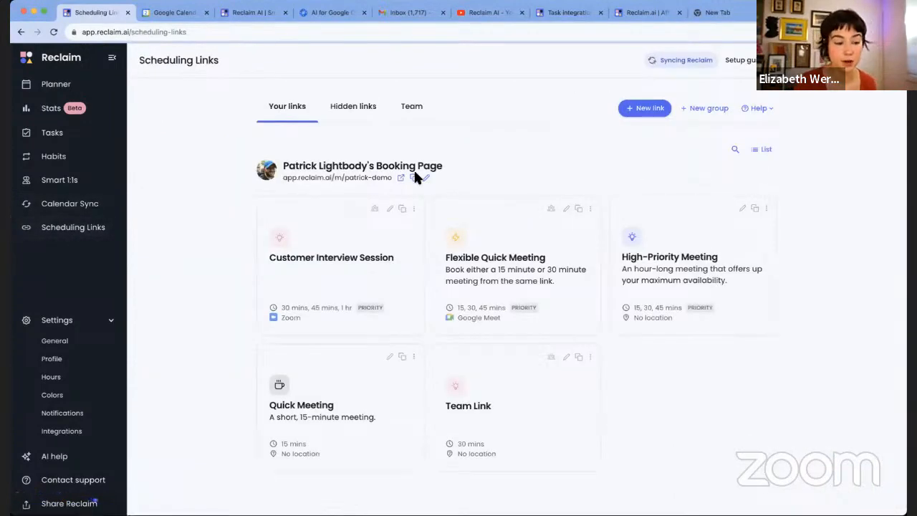
pyautogui.scroll(-1, 465, 189)
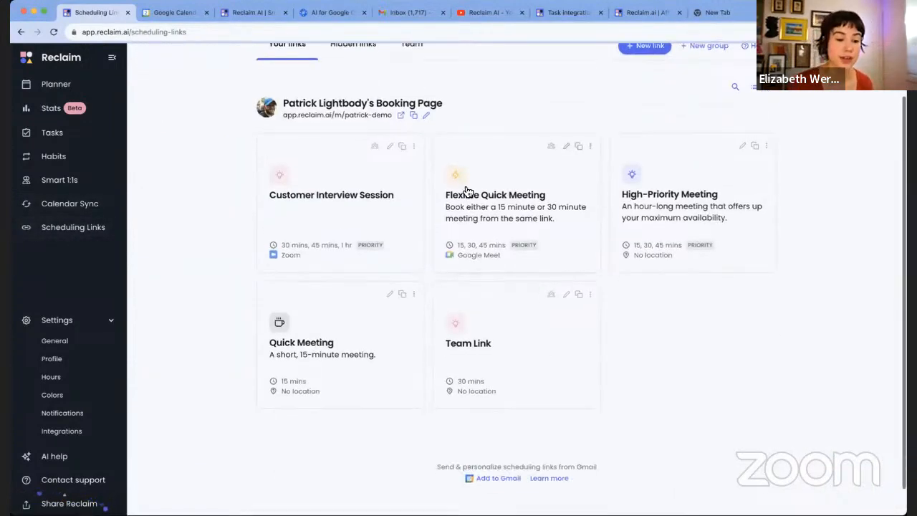
pyautogui.scroll(1, 466, 191)
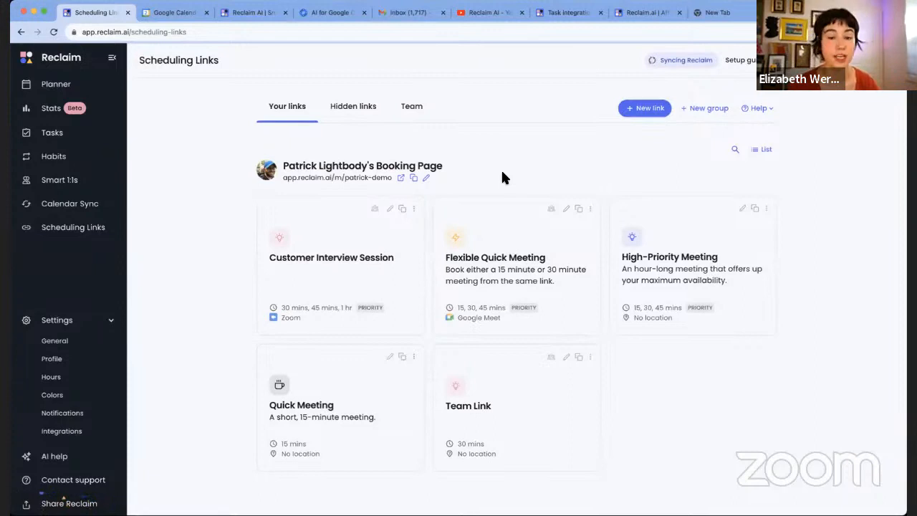
pyautogui.scroll(-2, 501, 176)
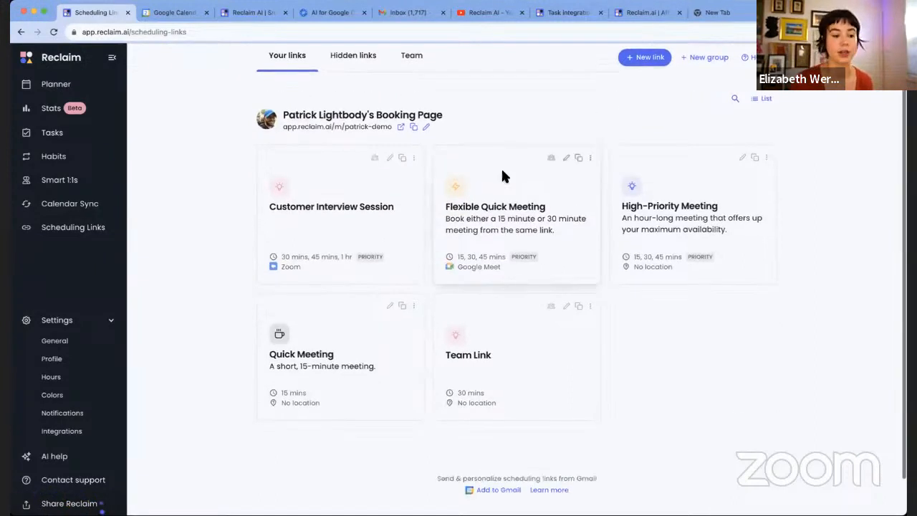
pyautogui.click(401, 126)
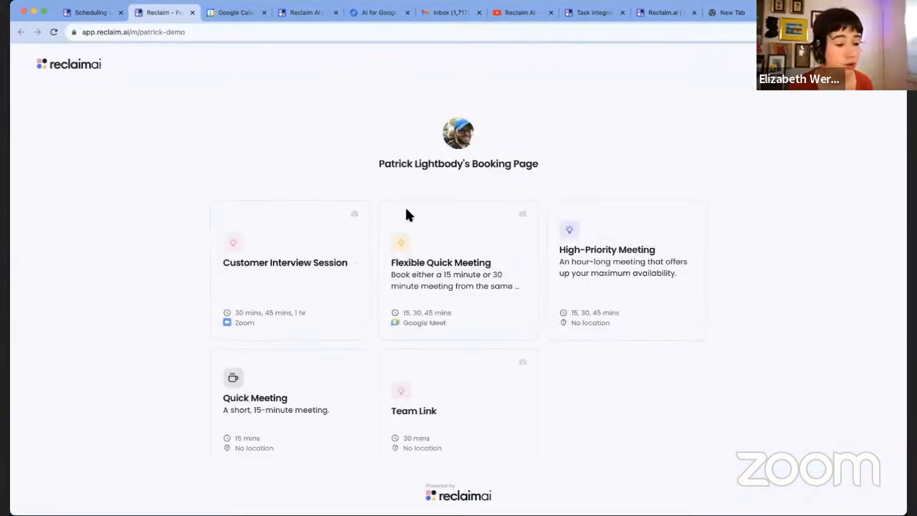
pyautogui.scroll(-1, 409, 215)
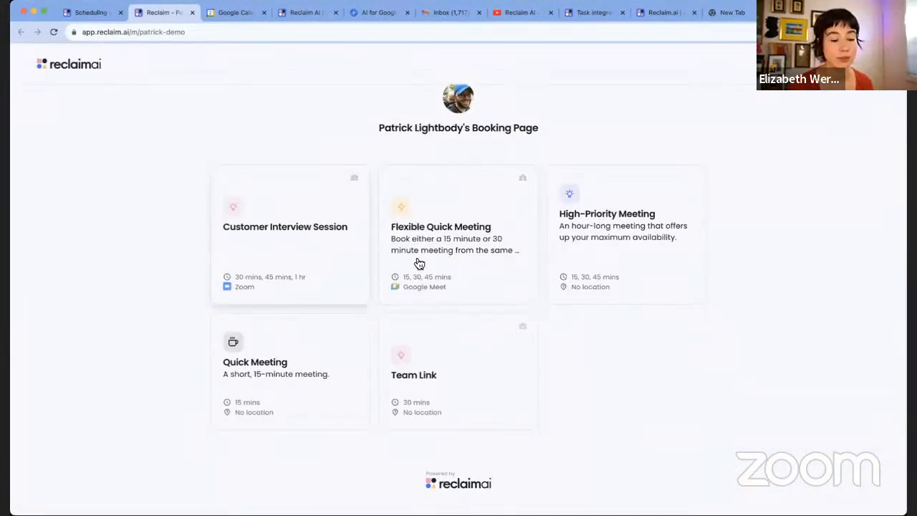
# - View the Flexible Quick Meeting booking page and check 30- and 45-minute availability, including on October 19
pyautogui.click(448, 224)
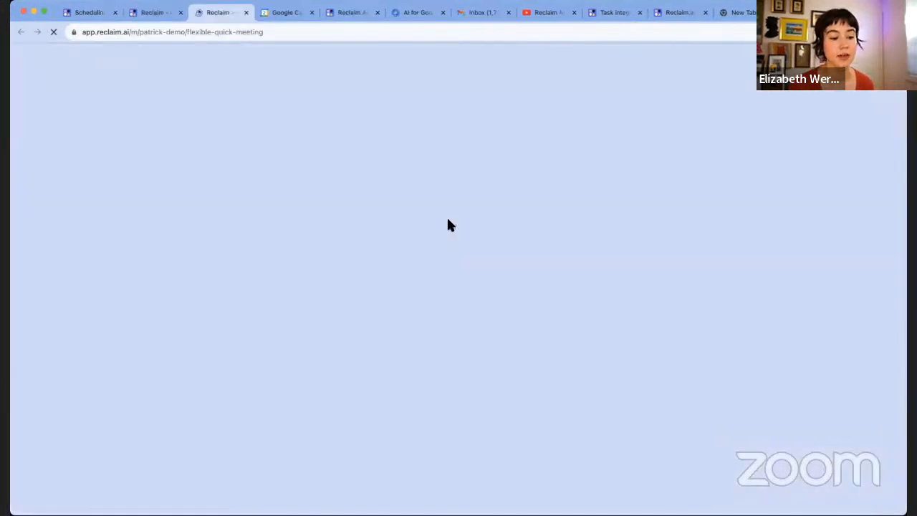
pyautogui.scroll(-2, 523, 252)
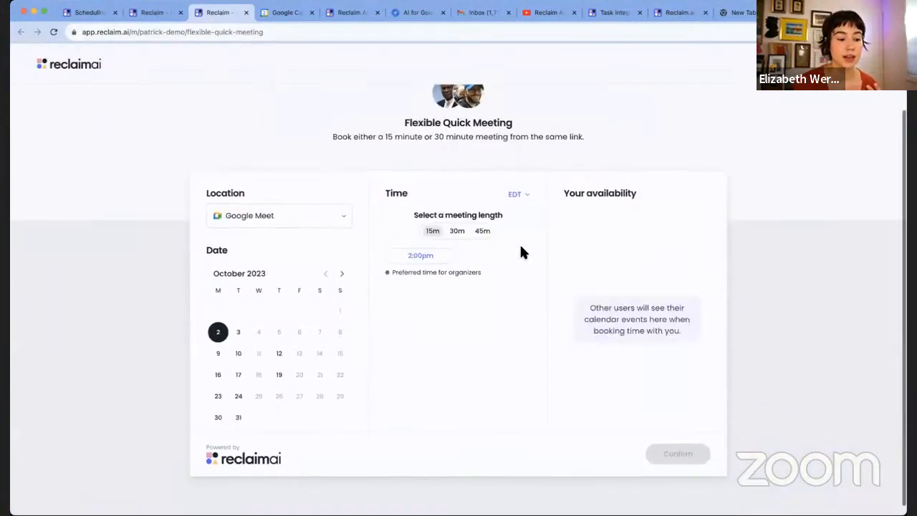
pyautogui.click(454, 230)
pyautogui.click(485, 231)
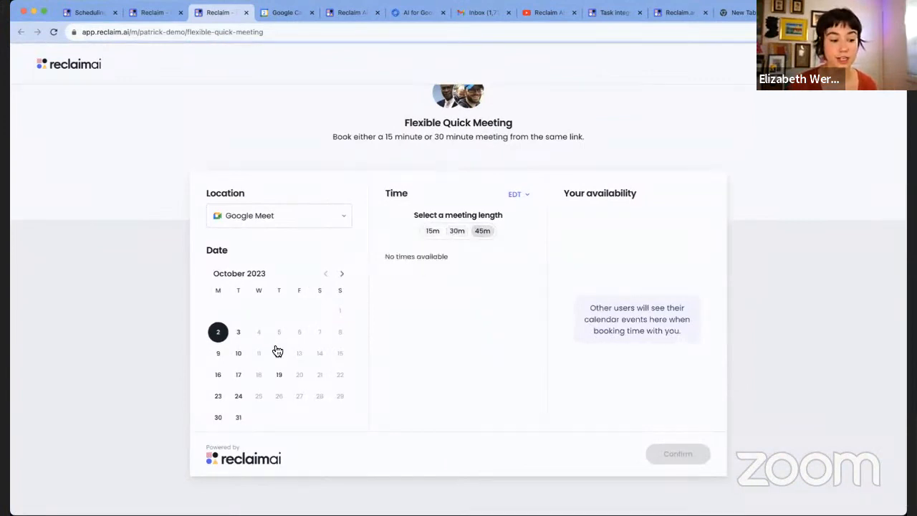
pyautogui.click(281, 377)
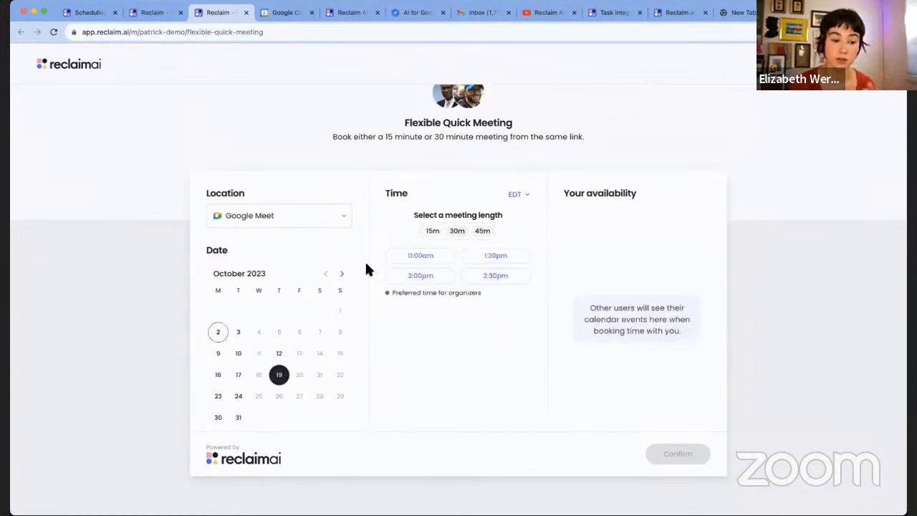
# - Compare the October 19 times offered for 15-, 30- and 45-minute meetings, and reopen the Flexible Quick Meeting link from the booking page
pyautogui.click(433, 232)
pyautogui.click(455, 231)
pyautogui.click(481, 231)
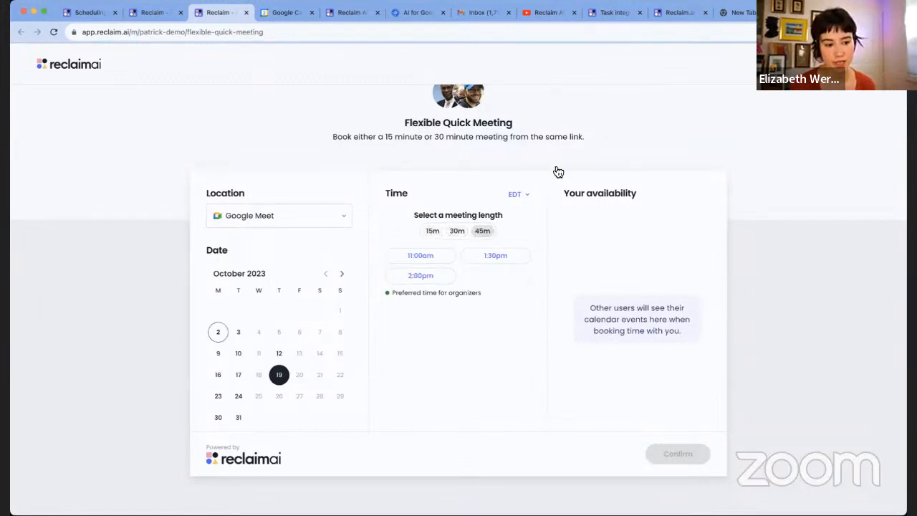
pyautogui.click(458, 233)
pyautogui.click(434, 239)
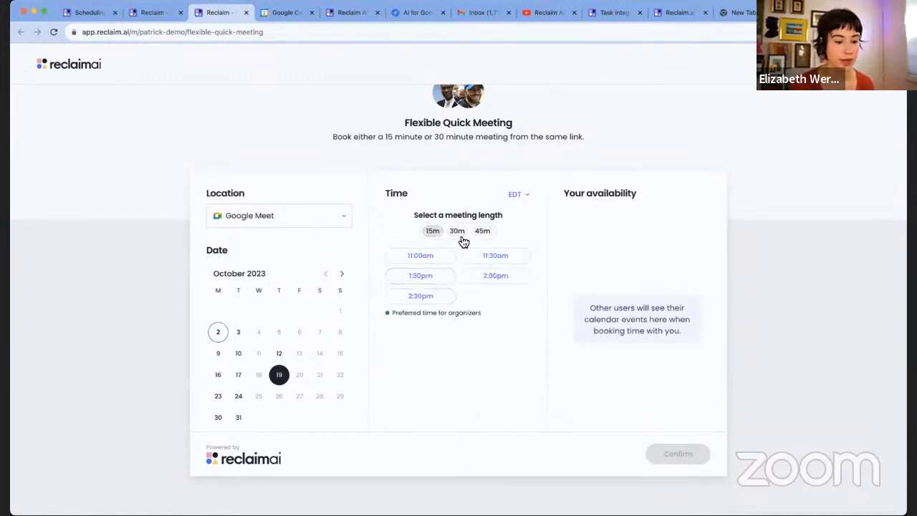
pyautogui.click(461, 237)
pyautogui.click(525, 257)
pyautogui.click(151, 14)
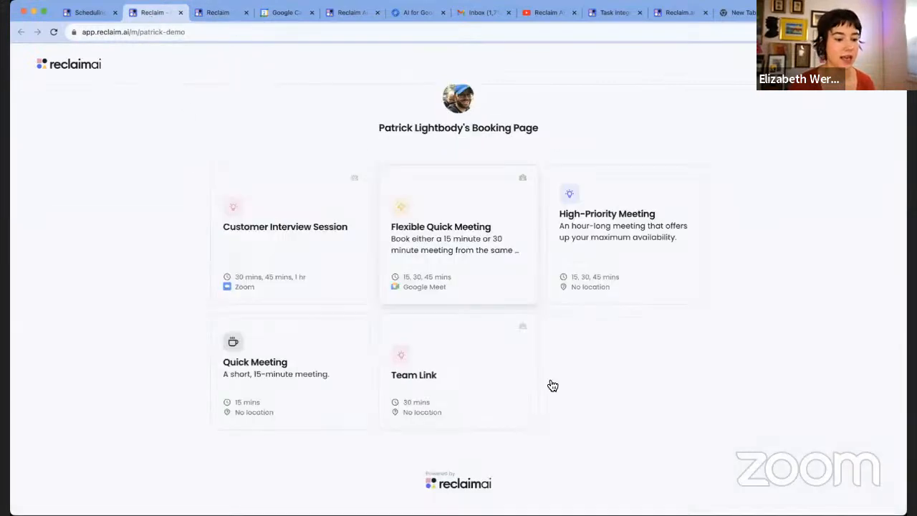
pyautogui.click(459, 229)
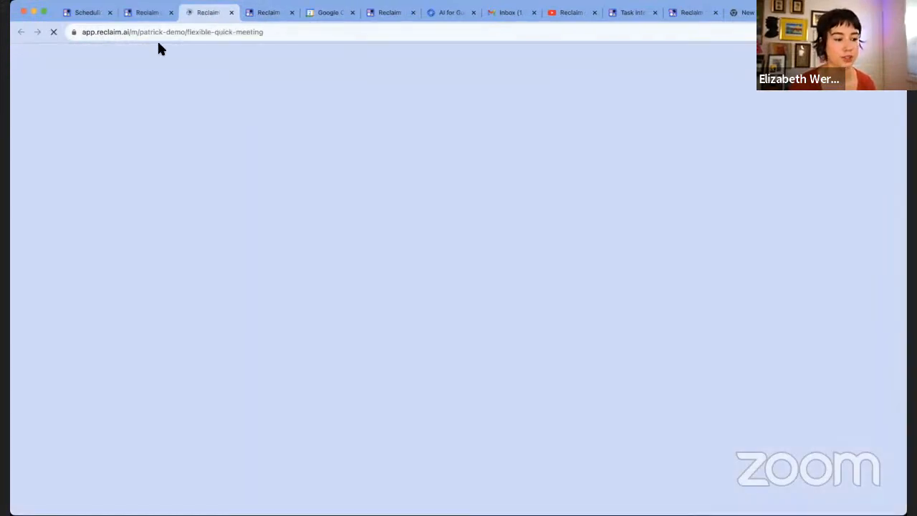
# - Examine the Customer Interview Session link's organizer hours, durations, priority, scheduling range, meeting limit, custom questions and reminder settings
pyautogui.click(93, 15)
pyautogui.click(390, 157)
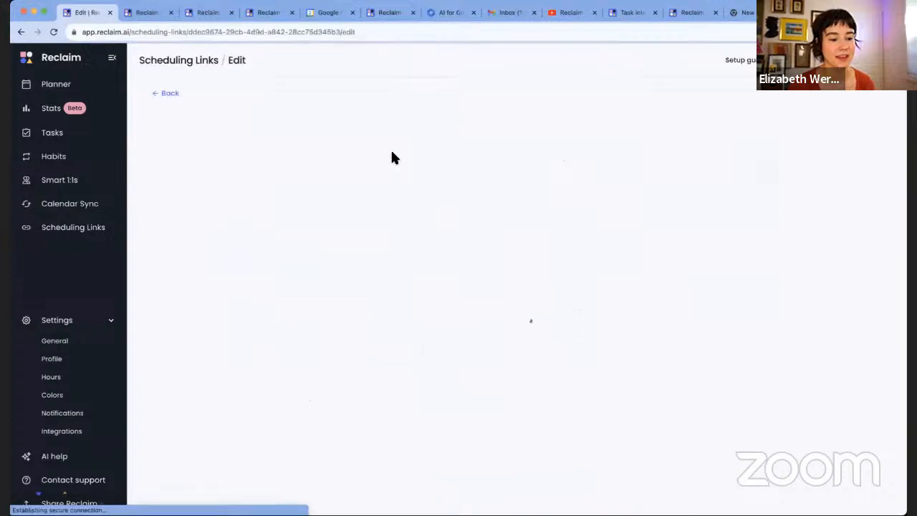
pyautogui.scroll(-10, 506, 339)
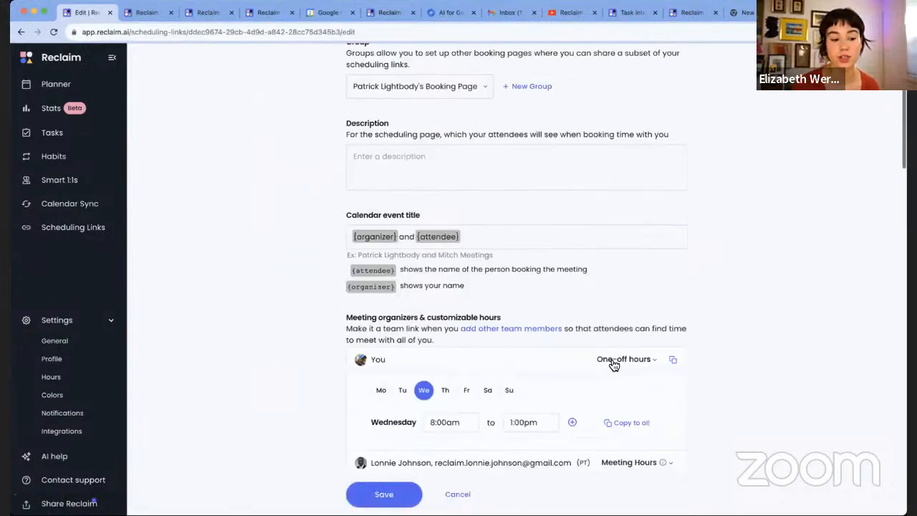
pyautogui.scroll(-13, 610, 361)
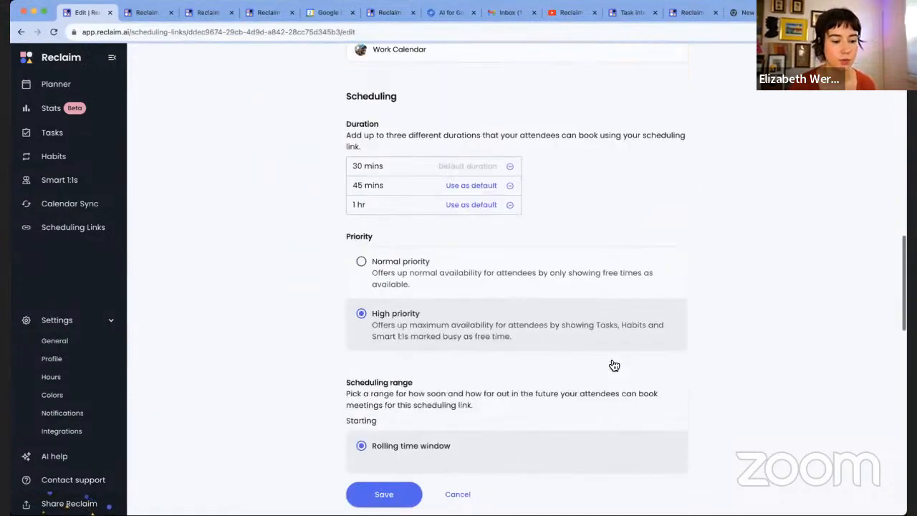
pyautogui.scroll(-12, 528, 219)
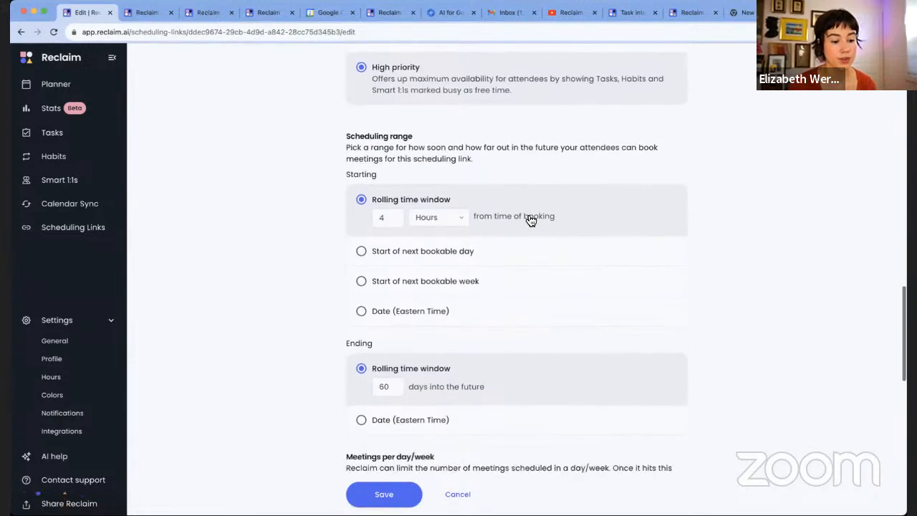
pyautogui.scroll(-5, 528, 219)
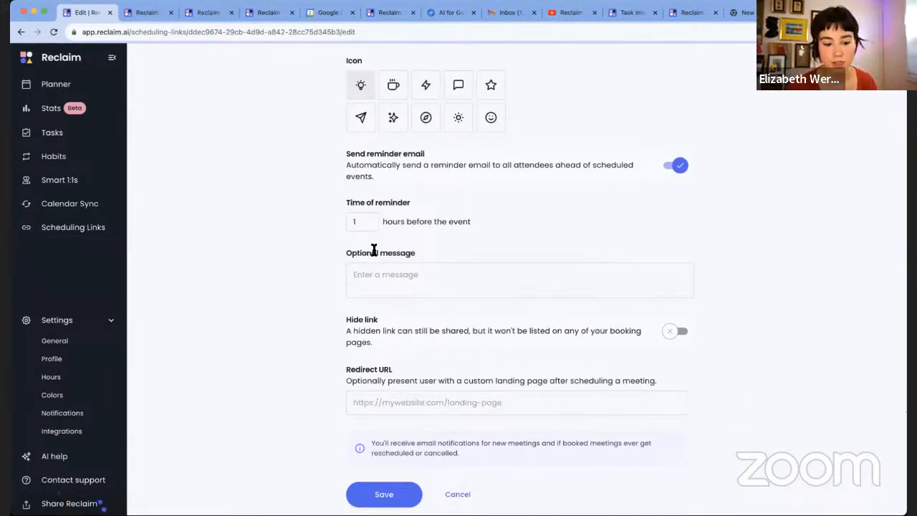
pyautogui.scroll(-1, 351, 272)
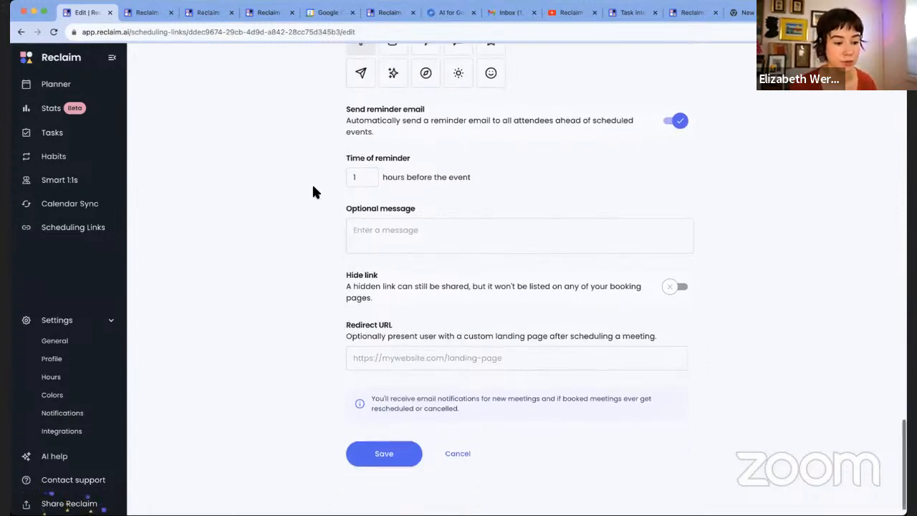
pyautogui.scroll(5, 313, 191)
pyautogui.scroll(2, 313, 192)
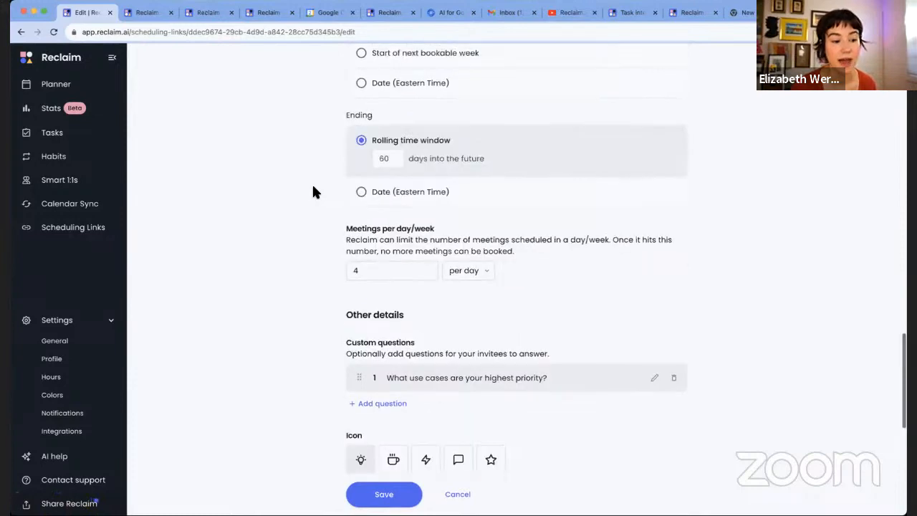
pyautogui.scroll(1, 313, 192)
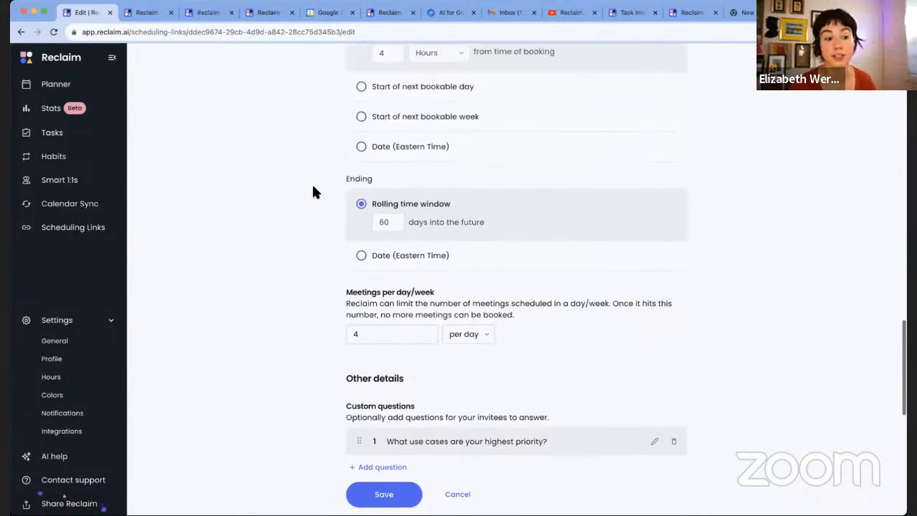
pyautogui.scroll(5, 313, 192)
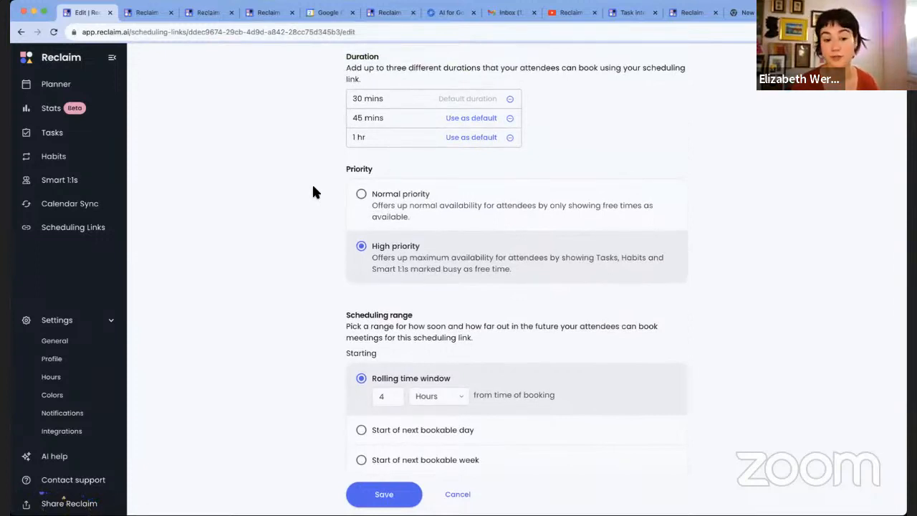
# - Try Normal priority on the Customer Interview Session link, switch it back to High priority, and leave without saving
pyautogui.click(446, 221)
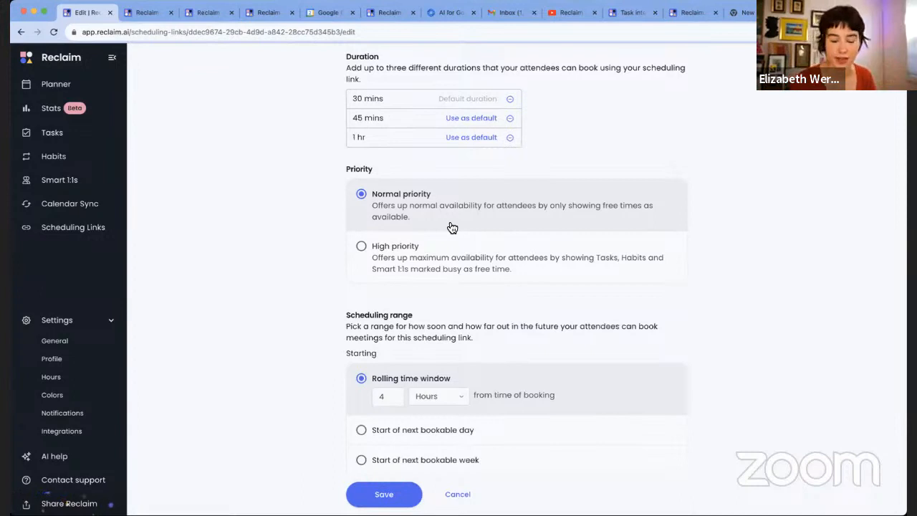
pyautogui.click(478, 273)
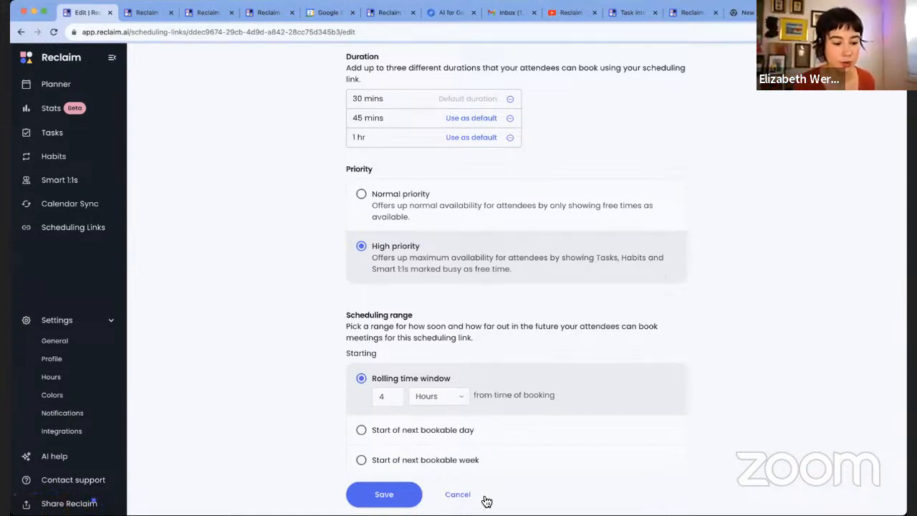
pyautogui.click(462, 494)
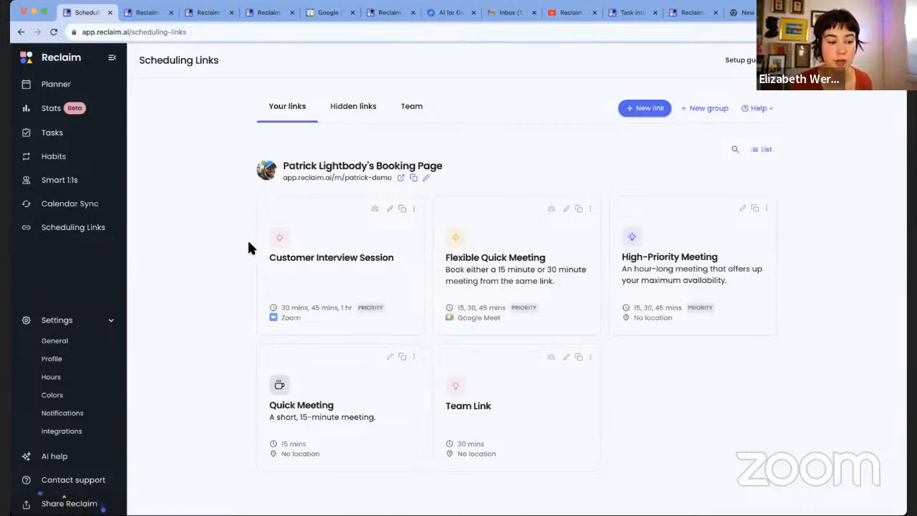
# - Review the list of all calendar syncs with their source and target calendars, status and visibility
pyautogui.click(49, 212)
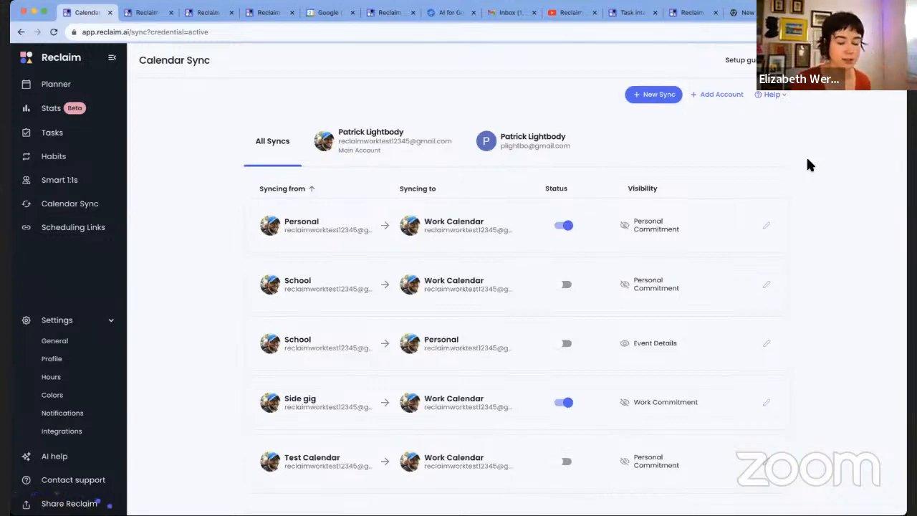
pyautogui.scroll(-2, 807, 163)
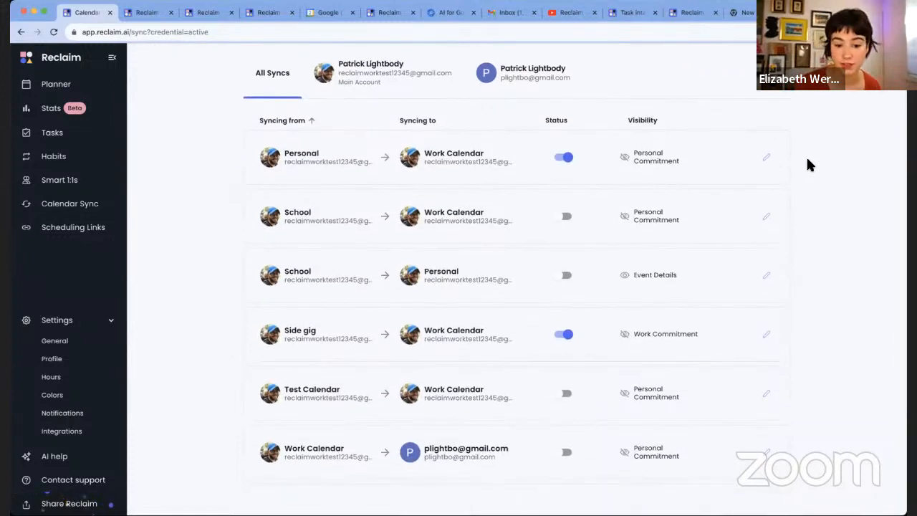
pyautogui.scroll(2, 853, 164)
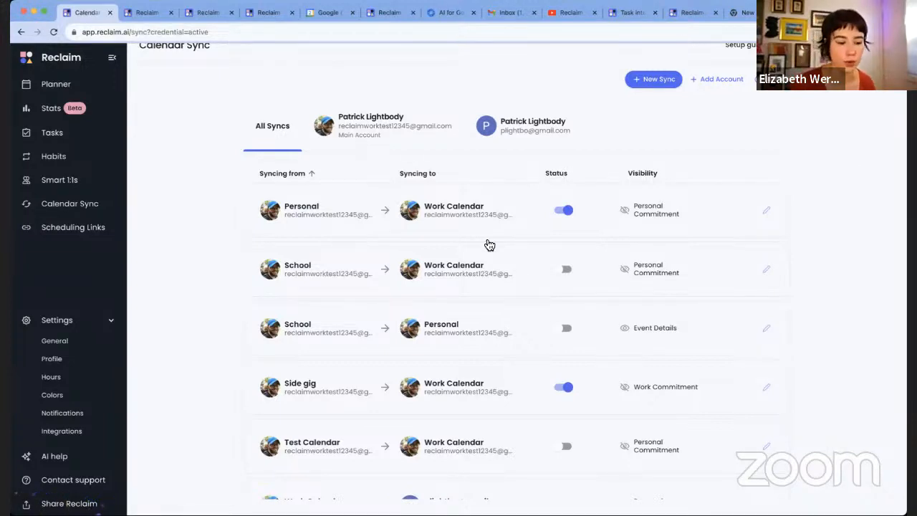
# - Examine the details of the Personal to Work Calendar sync, including calendar use, color, visibility and all-day event options
pyautogui.click(474, 220)
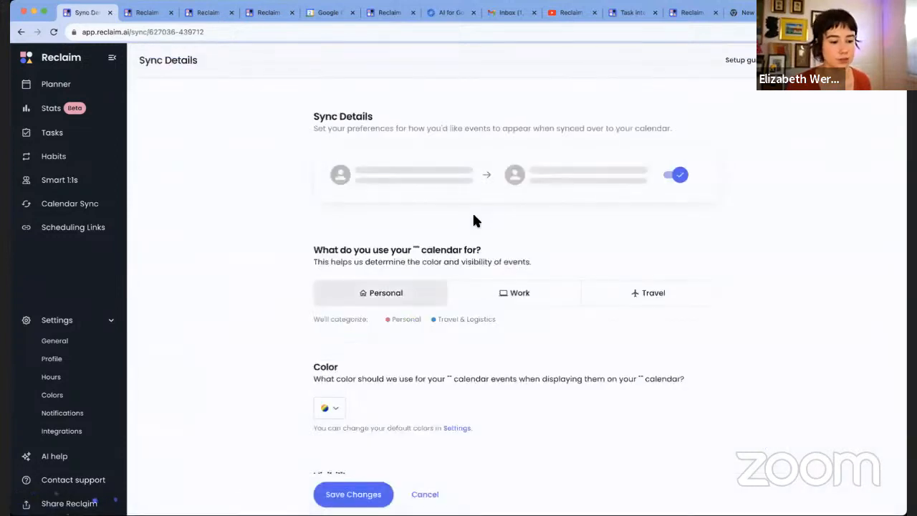
pyautogui.scroll(-1, 677, 211)
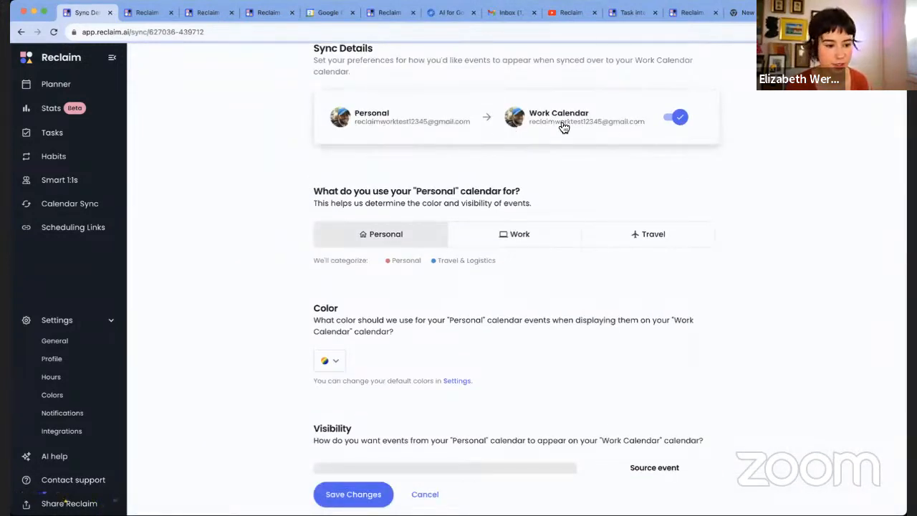
pyautogui.scroll(-1, 607, 122)
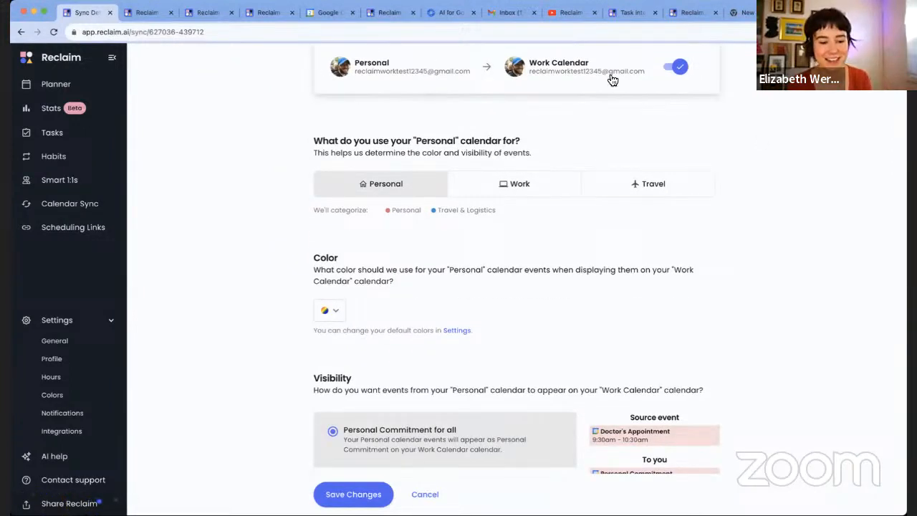
pyautogui.scroll(-2, 776, 136)
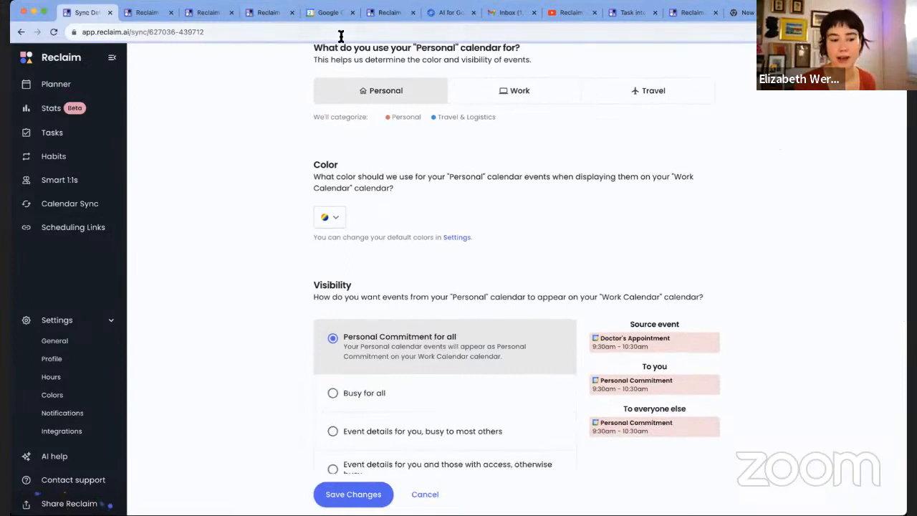
pyautogui.scroll(-3, 760, 137)
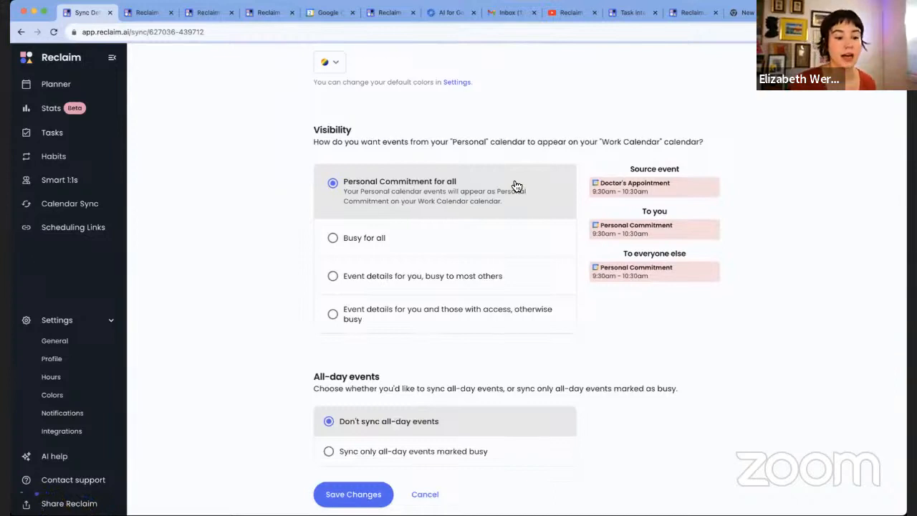
pyautogui.scroll(-1, 469, 205)
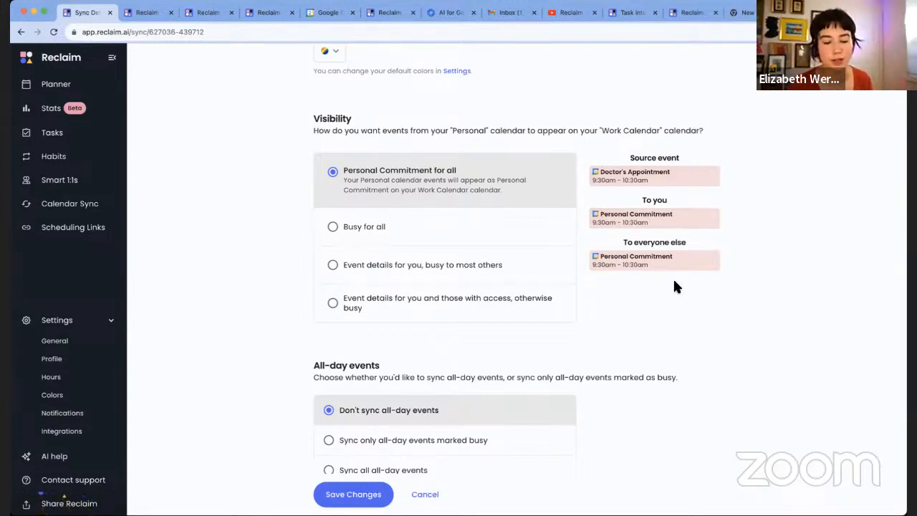
# - Try the Event details for you, busy to most others visibility on the sync, restore Personal Commitment for all, and leave without saving
pyautogui.click(457, 267)
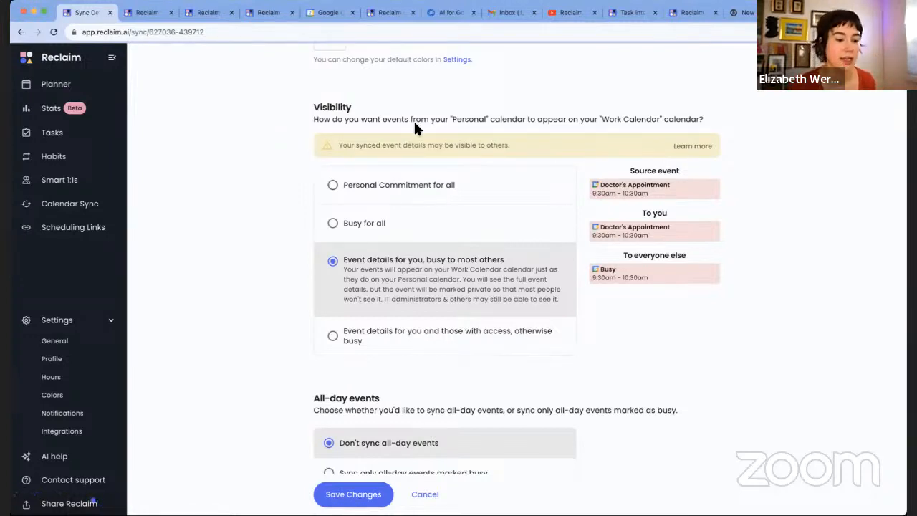
pyautogui.click(428, 186)
pyautogui.scroll(-2, 616, 387)
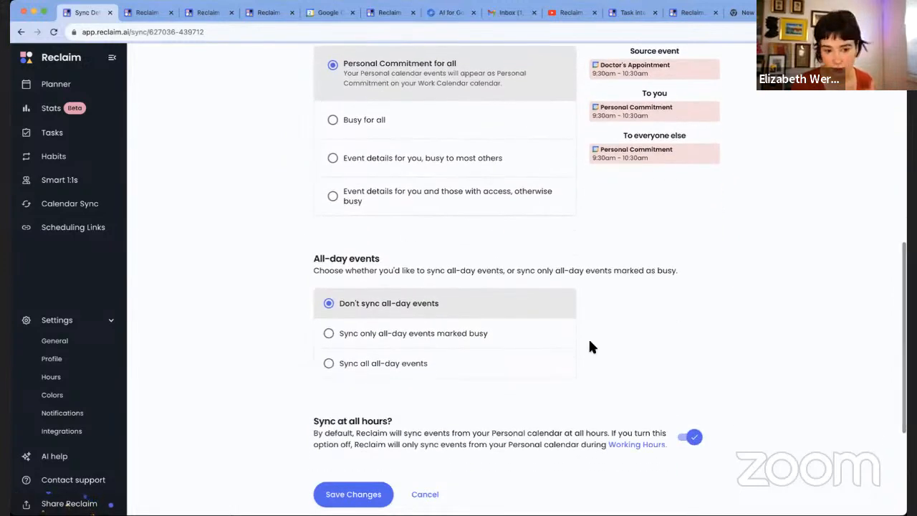
pyautogui.scroll(3, 605, 275)
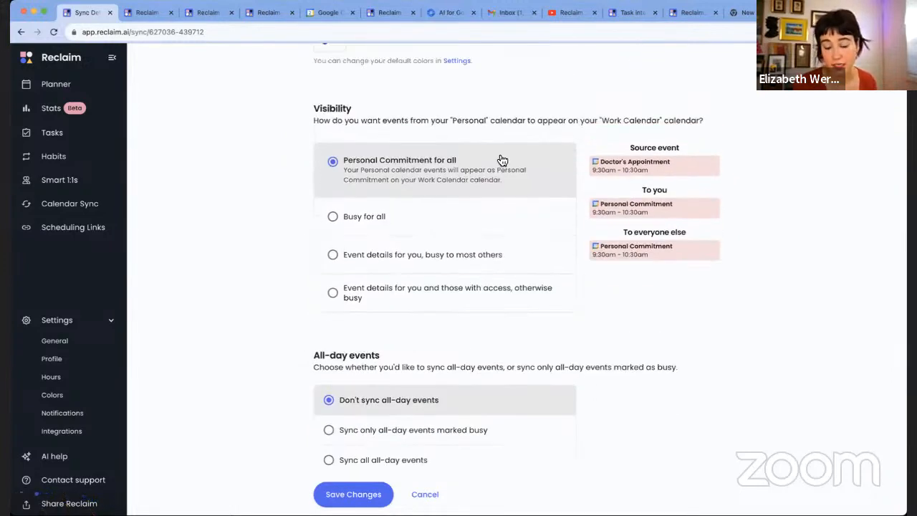
pyautogui.scroll(2, 500, 154)
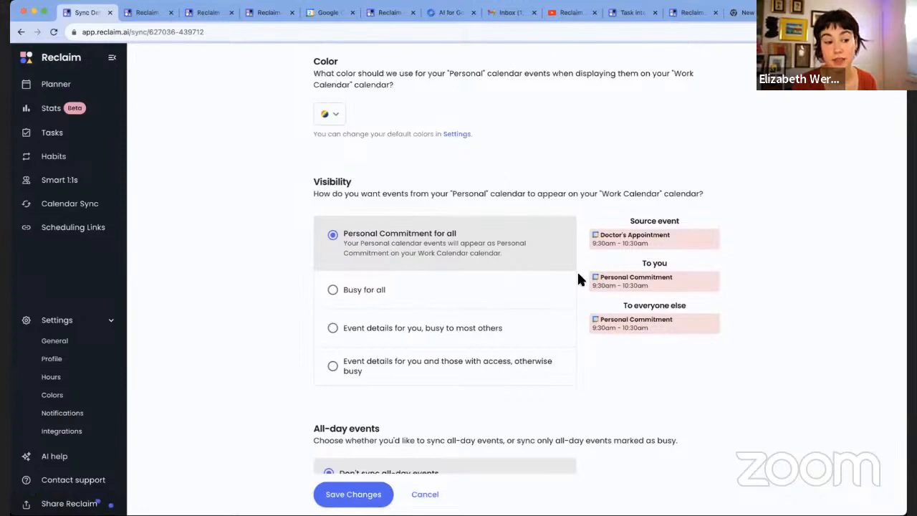
pyautogui.scroll(5, 577, 276)
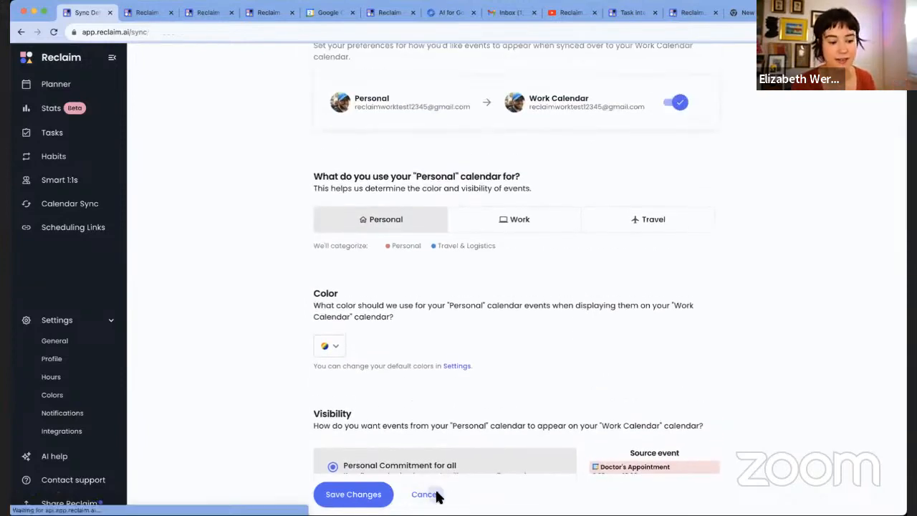
pyautogui.click(433, 494)
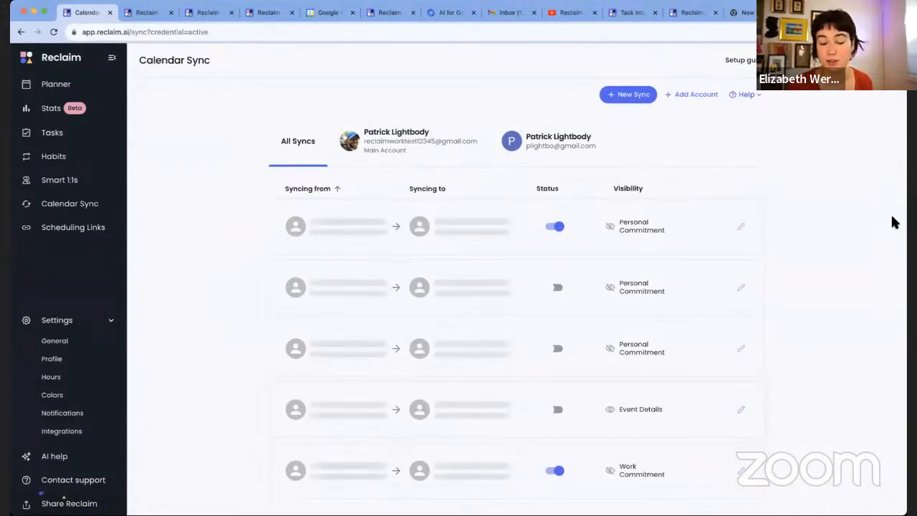
# - Review the full list of calendar syncs, comparing source and target calendars, status and visibility
pyautogui.scroll(-2, 788, 175)
pyautogui.scroll(-3, 630, 129)
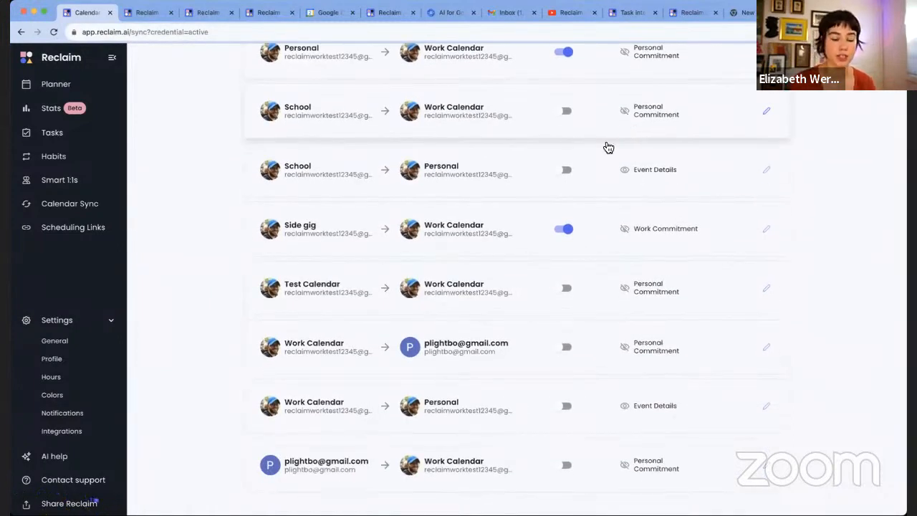
pyautogui.scroll(-2, 661, 265)
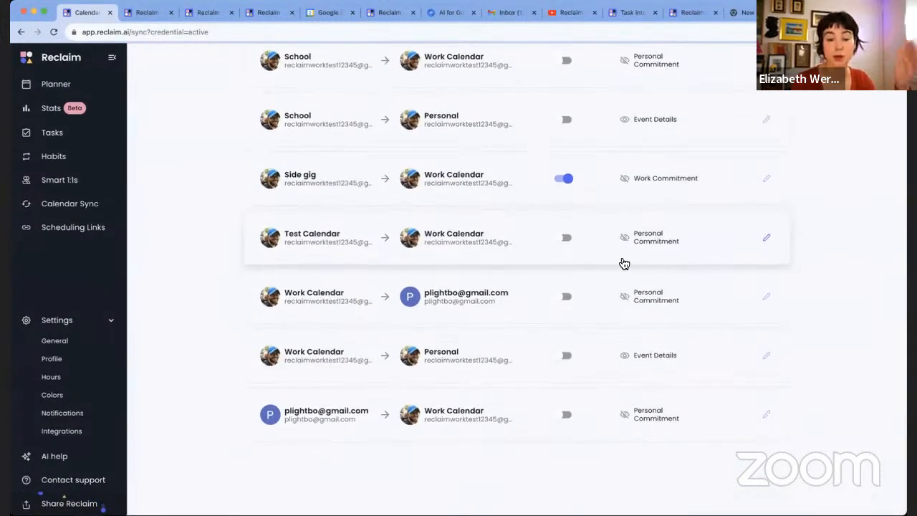
pyautogui.scroll(3, 681, 206)
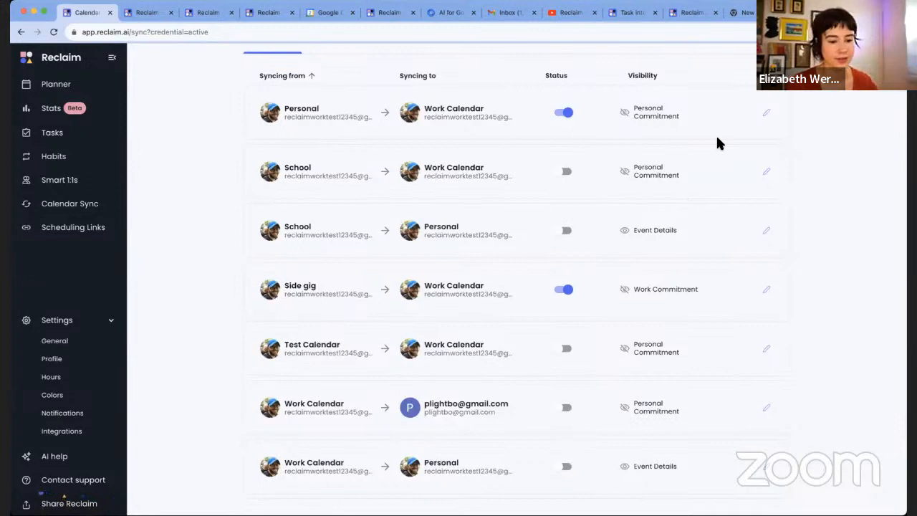
pyautogui.scroll(3, 783, 129)
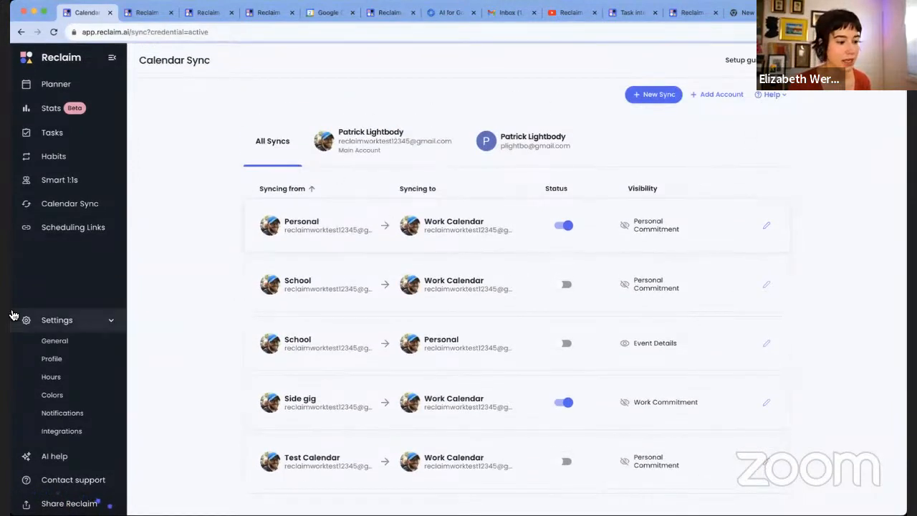
# - View Reclaim's General settings, weekly Planner and Stats pages
pyautogui.click(81, 344)
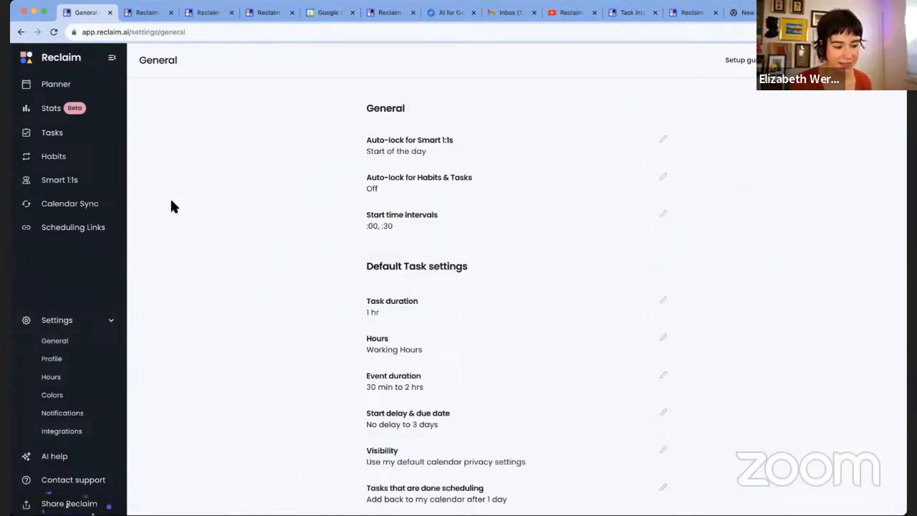
pyautogui.click(94, 87)
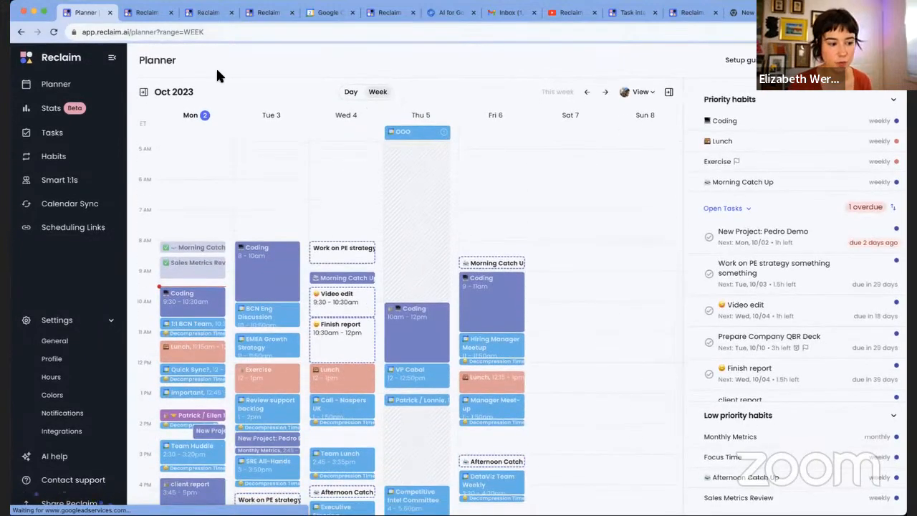
pyautogui.click(36, 116)
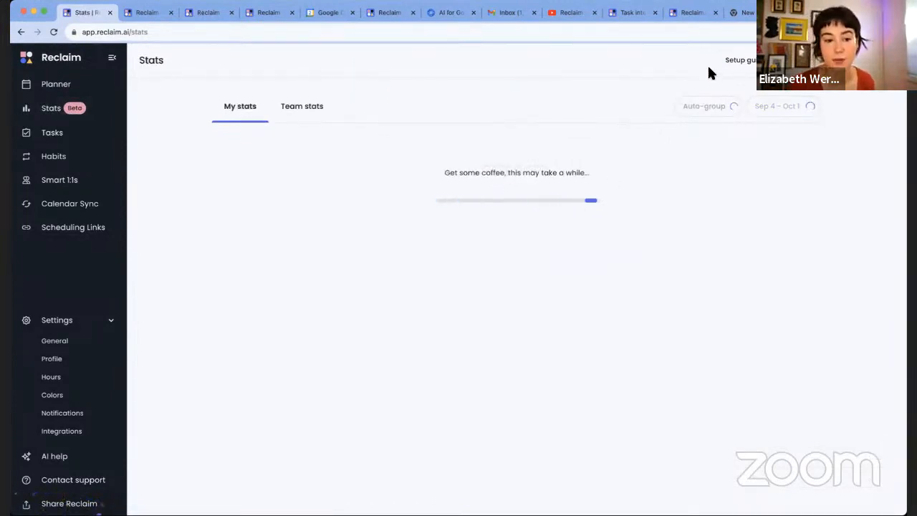
# - Examine the Setup guide's sections on getting started, Habits, smart meetings, tasks and calendar customization
pyautogui.click(748, 66)
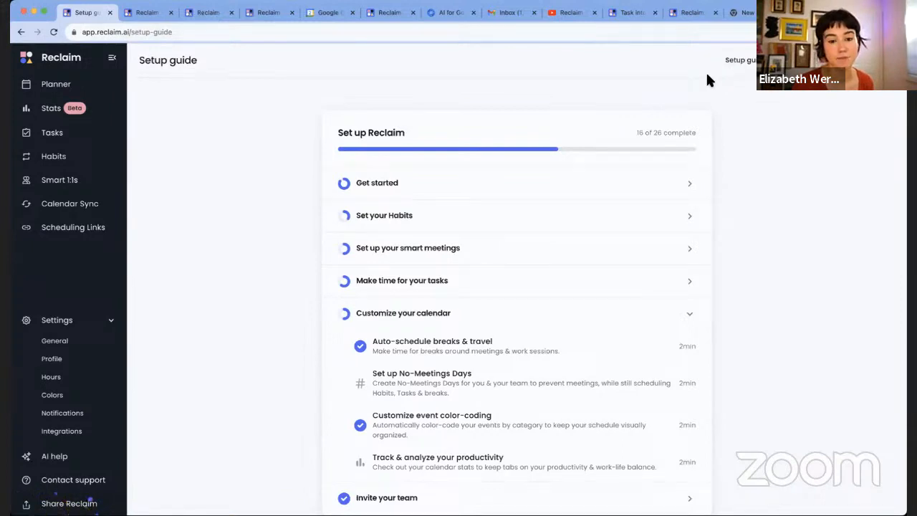
pyautogui.scroll(-1, 604, 210)
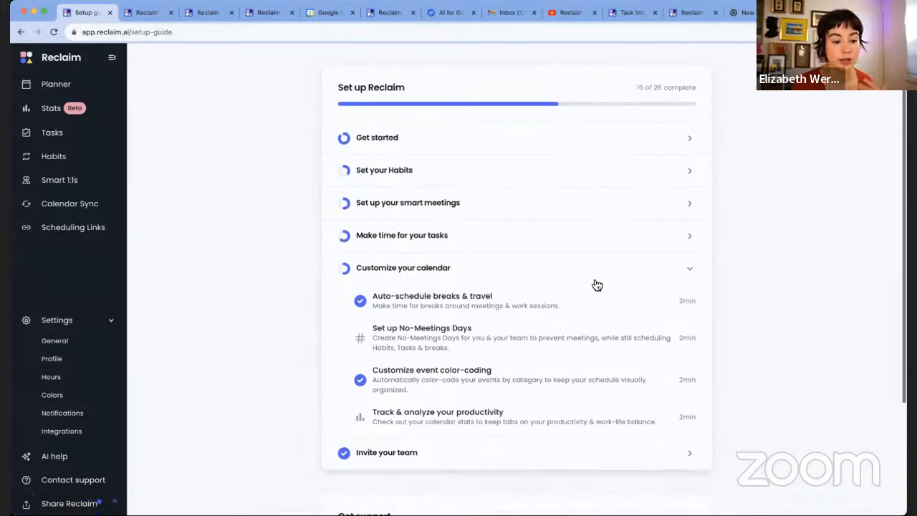
pyautogui.click(607, 281)
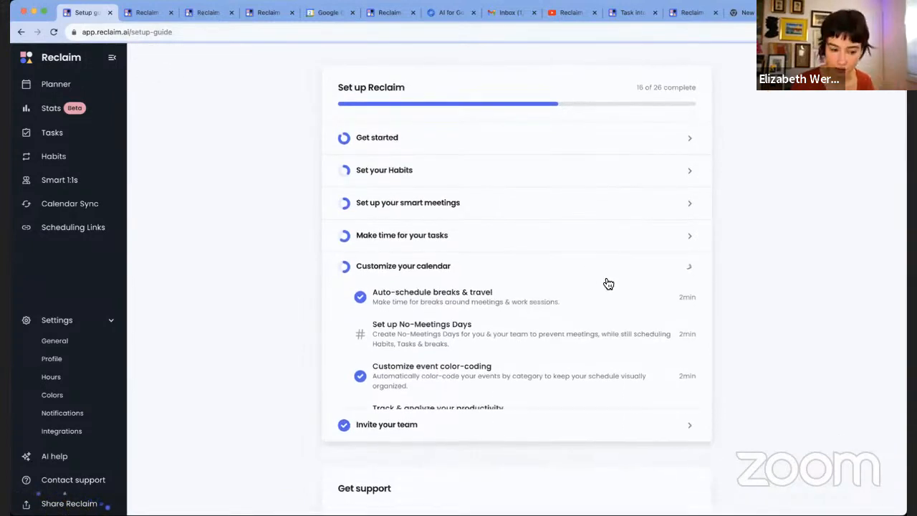
pyautogui.click(585, 139)
pyautogui.scroll(-1, 551, 272)
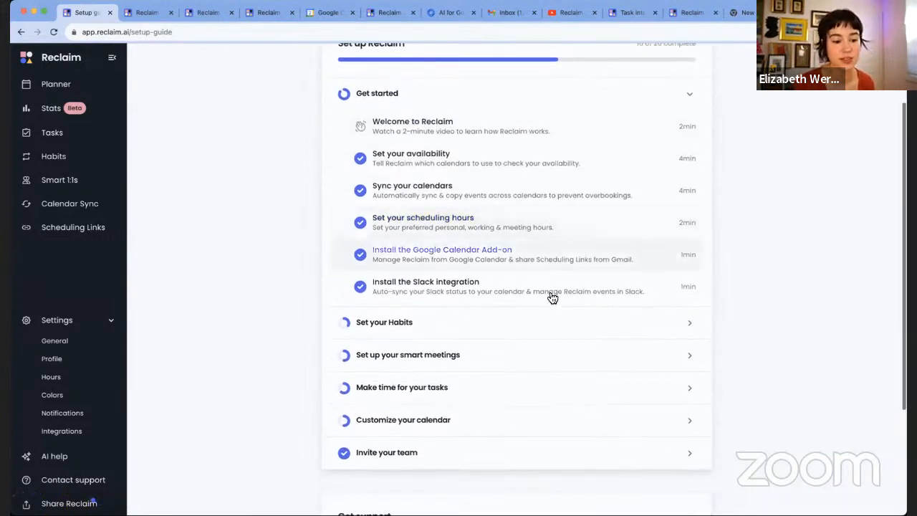
pyautogui.click(553, 329)
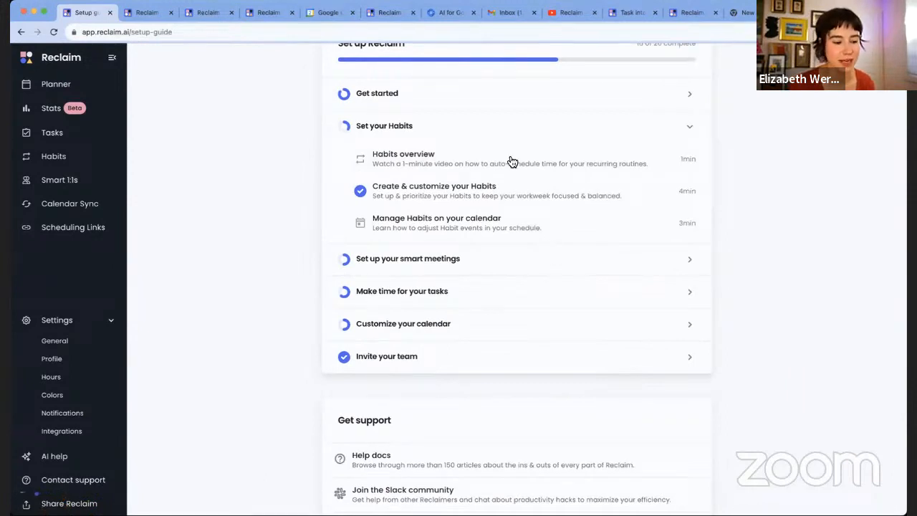
pyautogui.click(535, 270)
pyautogui.scroll(-2, 533, 271)
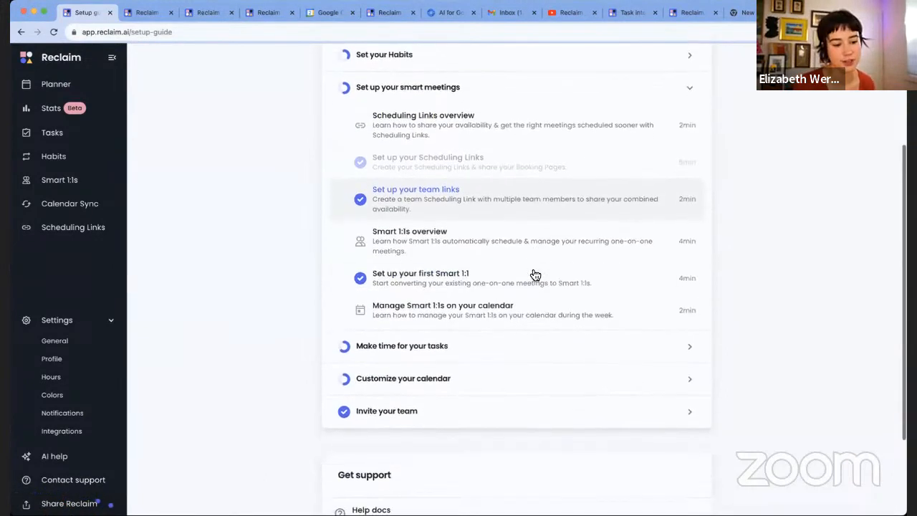
pyautogui.click(511, 352)
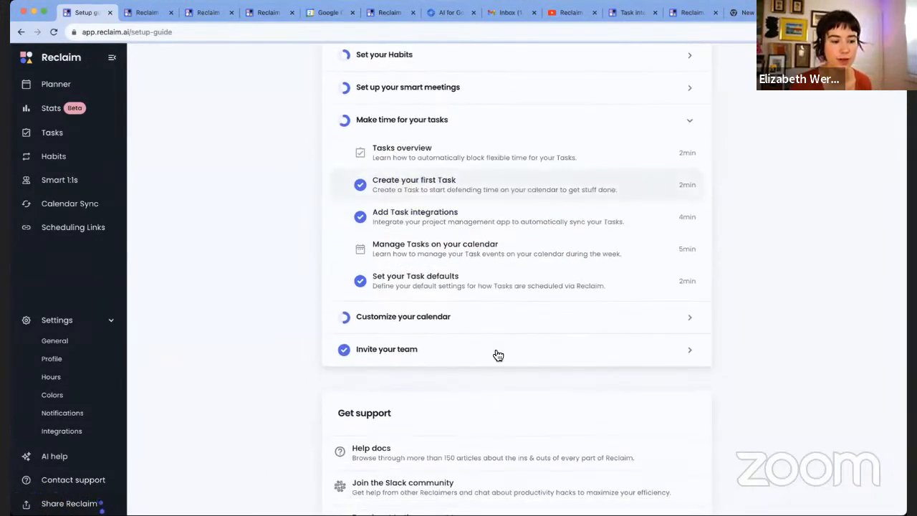
pyautogui.scroll(5, 761, 279)
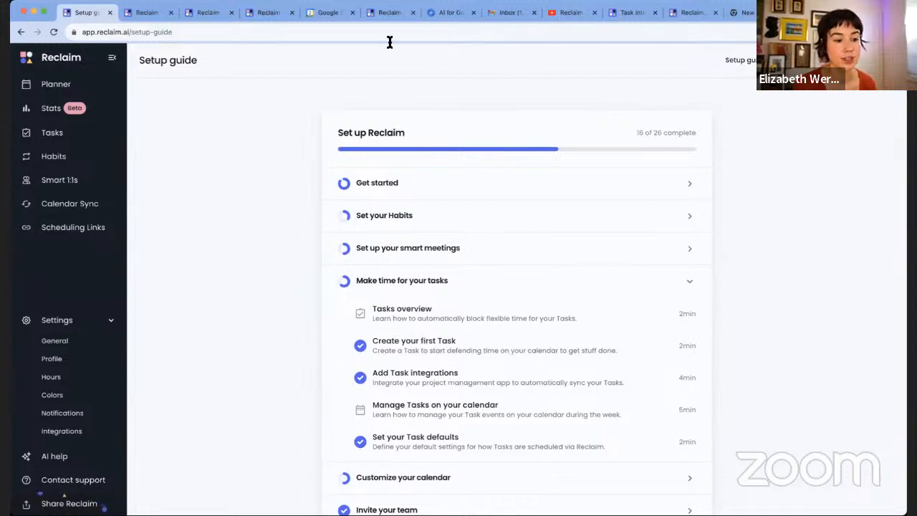
# - Switch to the Task integrations help page and go up to the help center's full list of collections
pyautogui.click(681, 12)
pyautogui.click(631, 16)
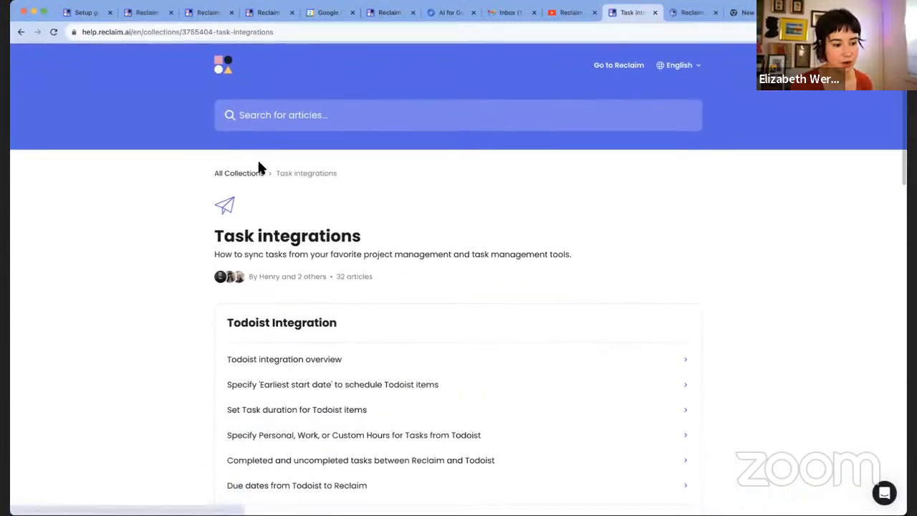
pyautogui.click(254, 174)
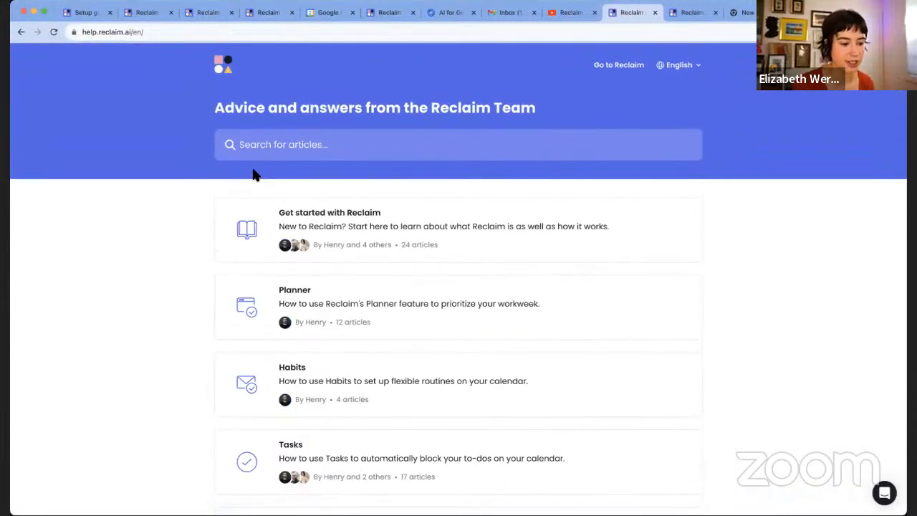
# - View the Reclaim AI YouTube channel, and switch to Google Calendar to see the week with the Reclaim add-on
pyautogui.click(568, 12)
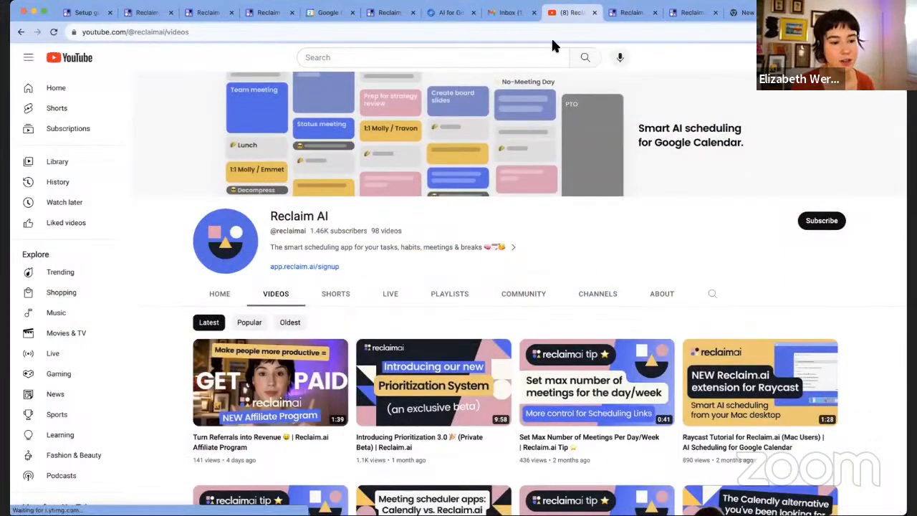
pyautogui.click(493, 14)
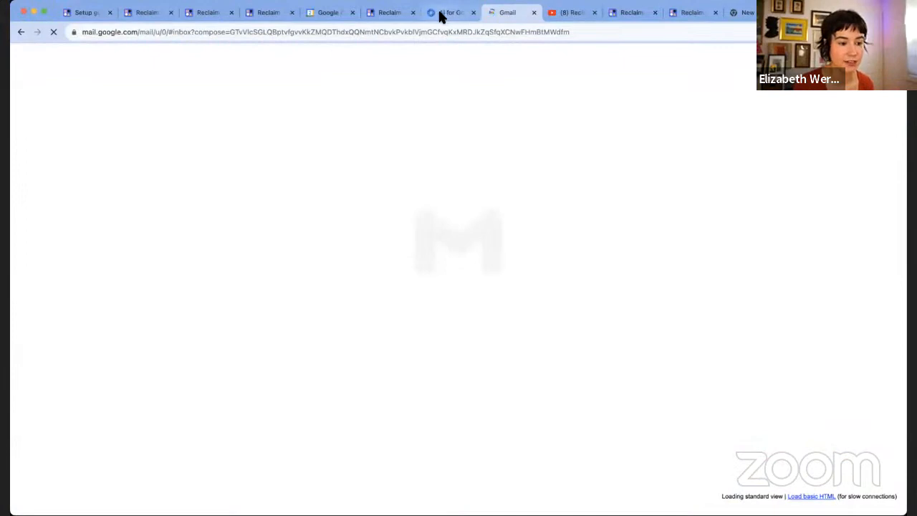
pyautogui.click(441, 13)
pyautogui.click(387, 13)
pyautogui.click(330, 14)
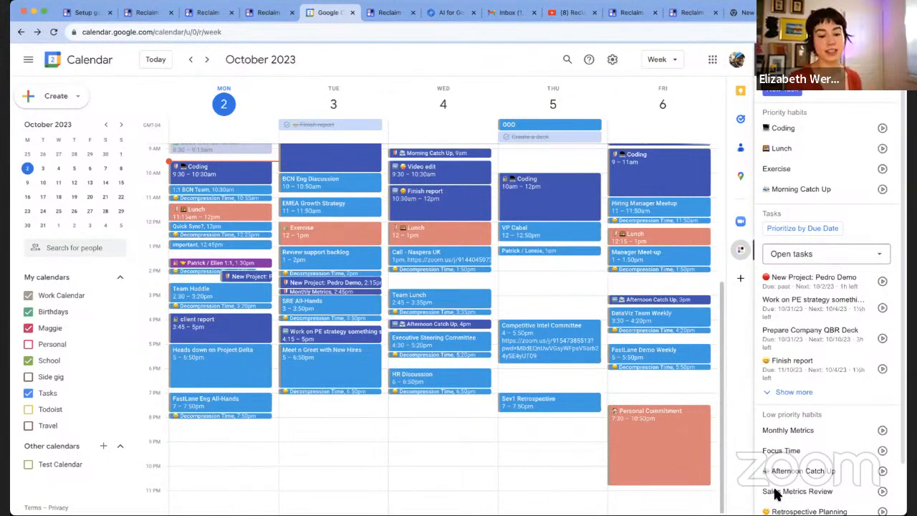
# - Return to Reclaim, view the Planner, and review the Get started section of the Setup guide
pyautogui.click(84, 12)
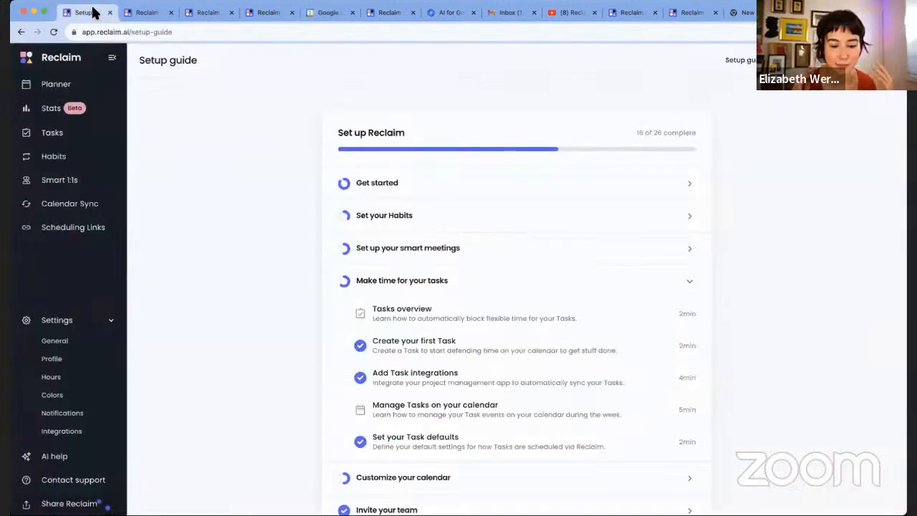
pyautogui.click(87, 93)
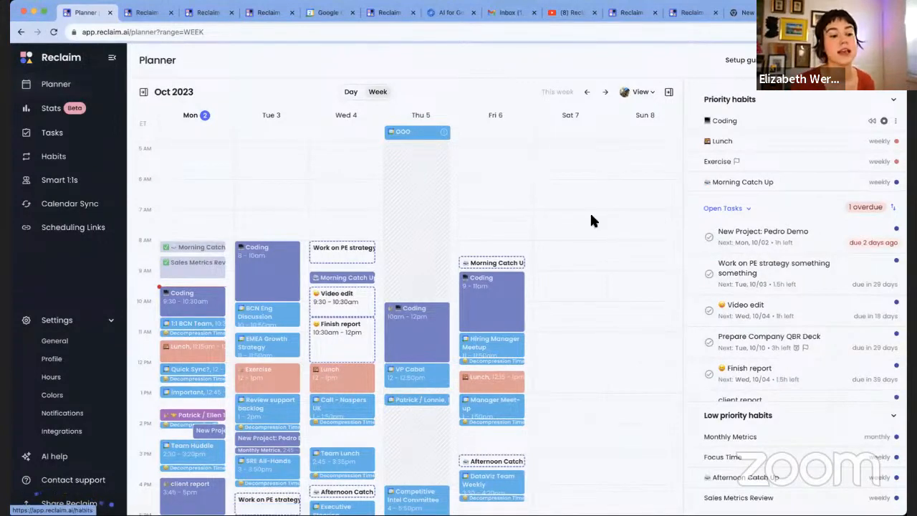
pyautogui.click(745, 62)
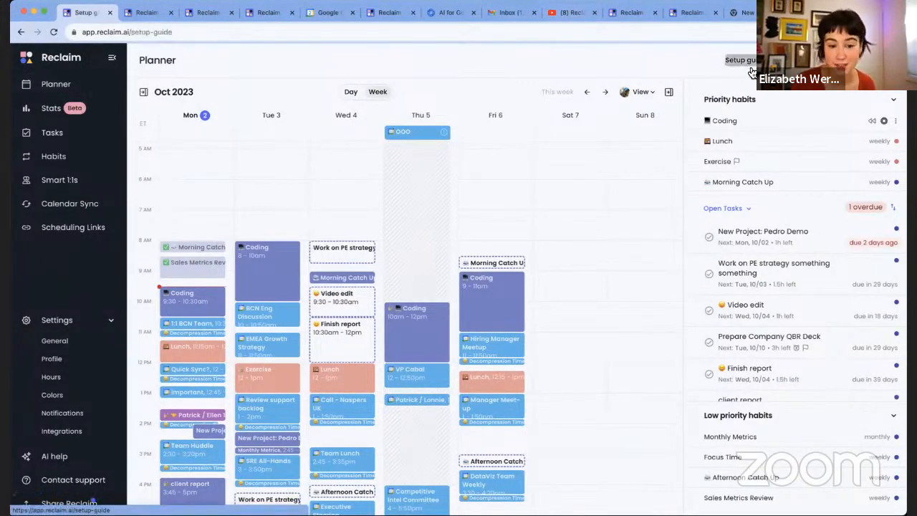
pyautogui.click(625, 185)
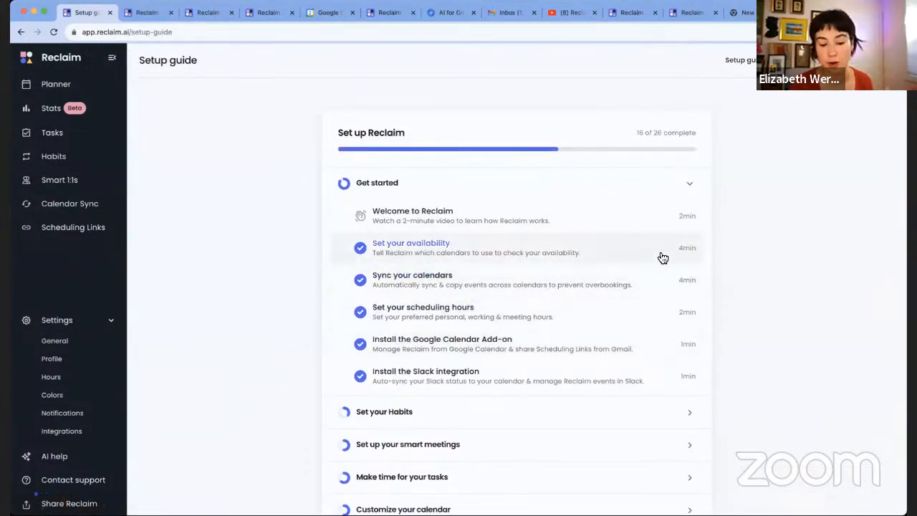
pyautogui.scroll(-1, 732, 160)
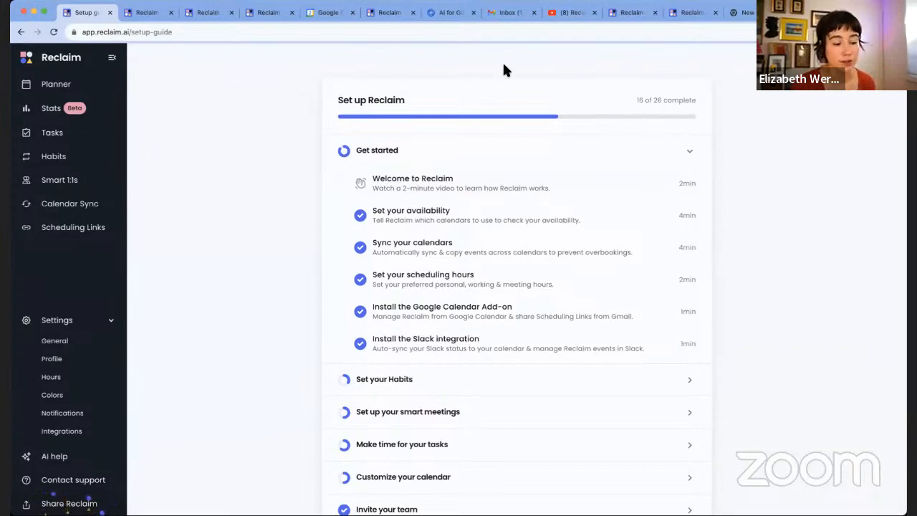
# - Open the help center article "How to get started with Reclaim" and read about connecting Google Calendar and exploring the app
pyautogui.click(623, 13)
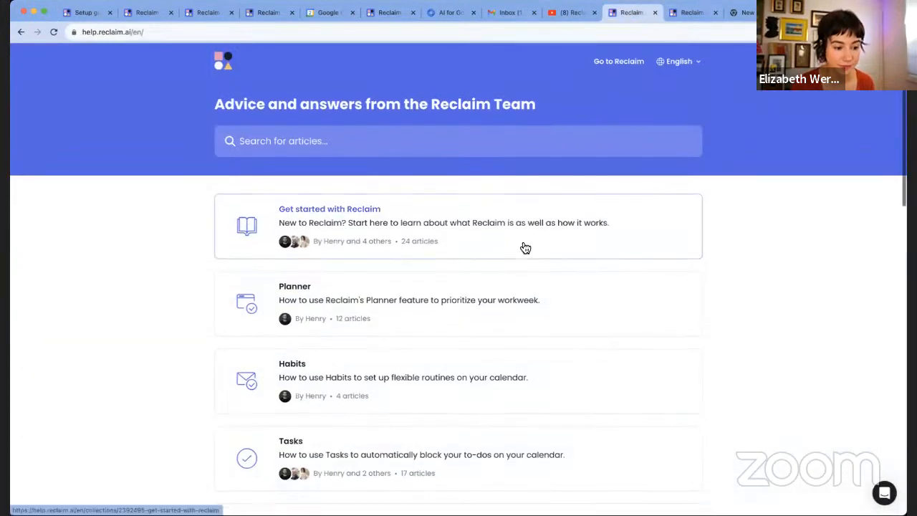
pyautogui.scroll(-2, 522, 248)
pyautogui.click(326, 153)
pyautogui.scroll(-2, 425, 230)
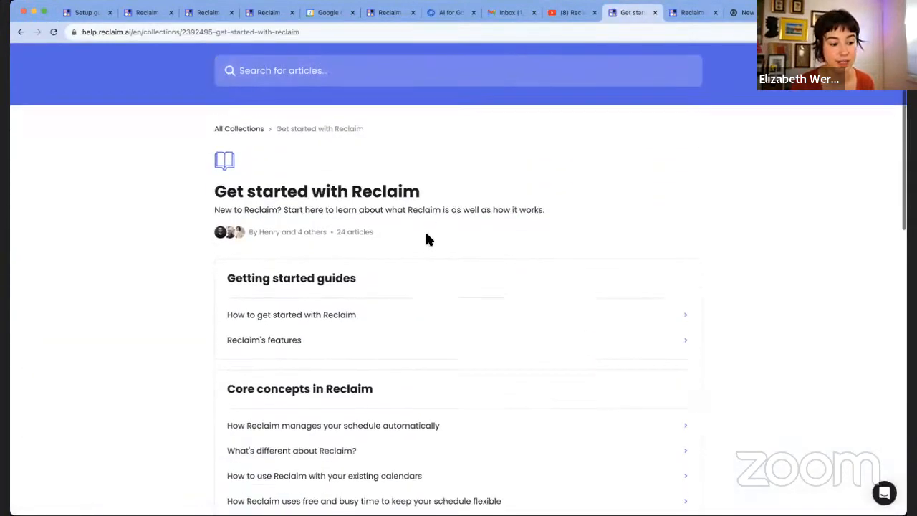
pyautogui.click(301, 313)
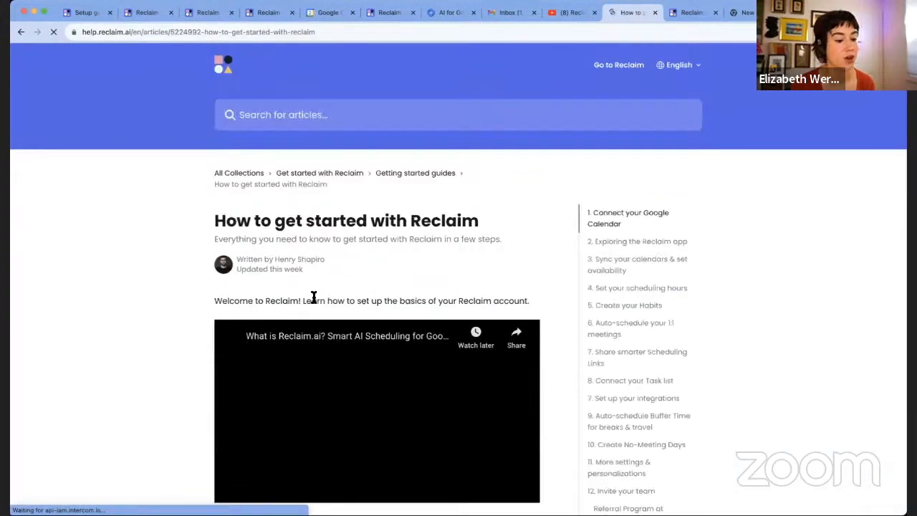
pyautogui.scroll(-5, 313, 299)
pyautogui.scroll(-4, 387, 272)
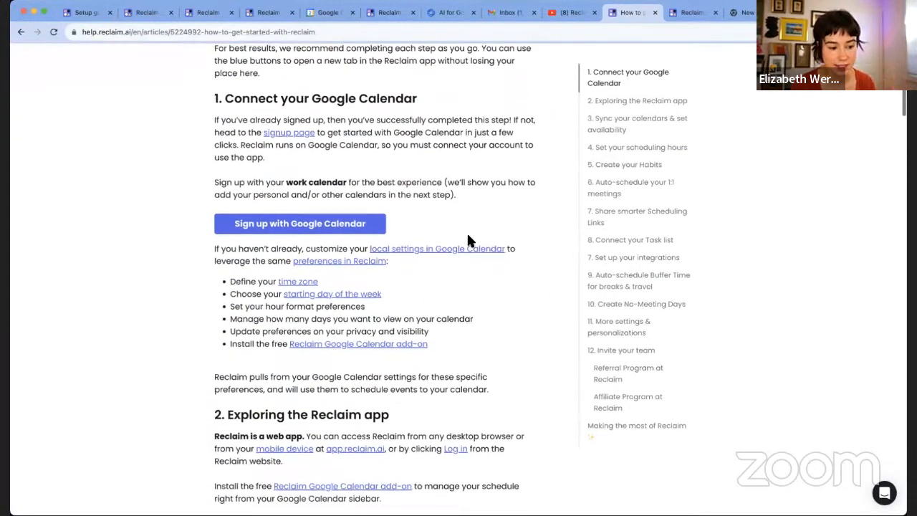
pyautogui.scroll(-1, 467, 236)
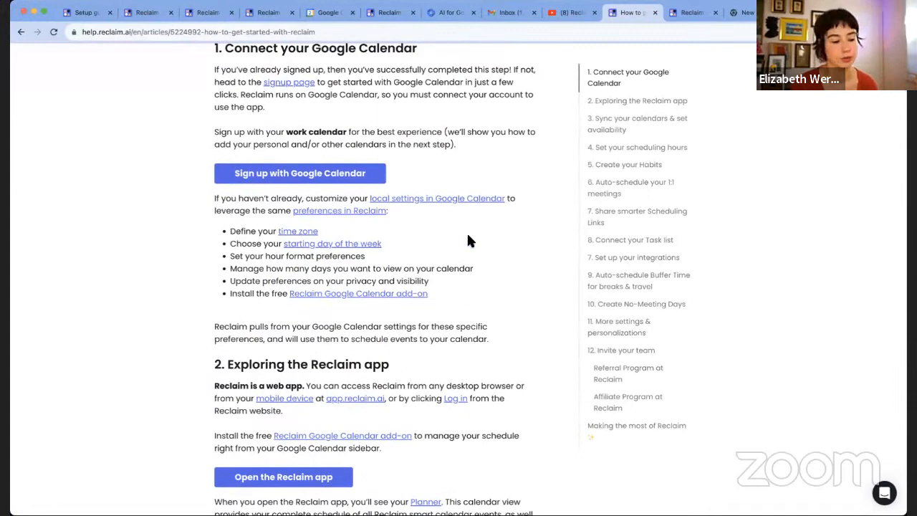
pyautogui.scroll(-4, 467, 240)
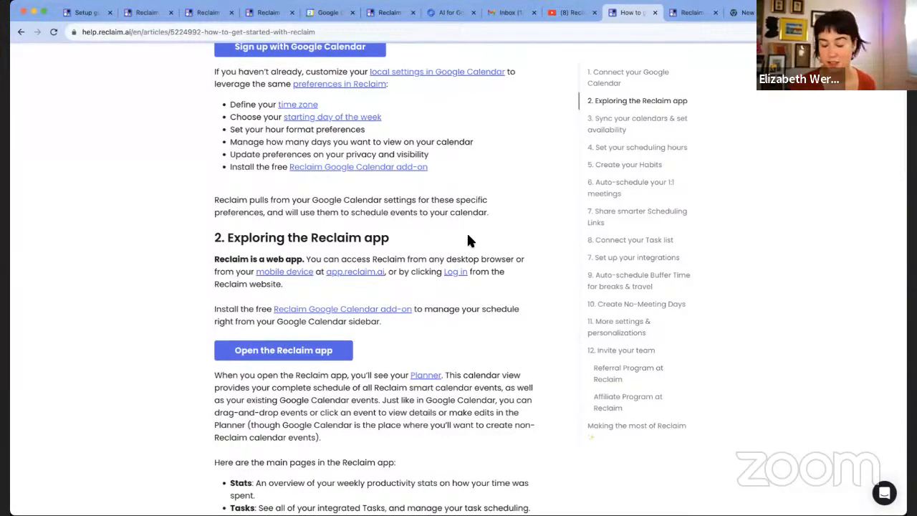
# - Return to the Reclaim Setup guide, open the support messenger, and collapse the Settings section
pyautogui.click(88, 12)
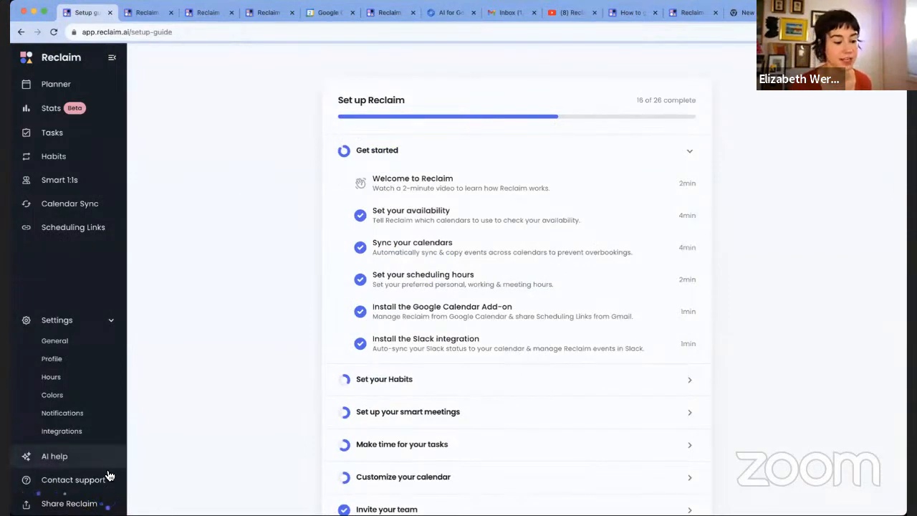
pyautogui.click(83, 480)
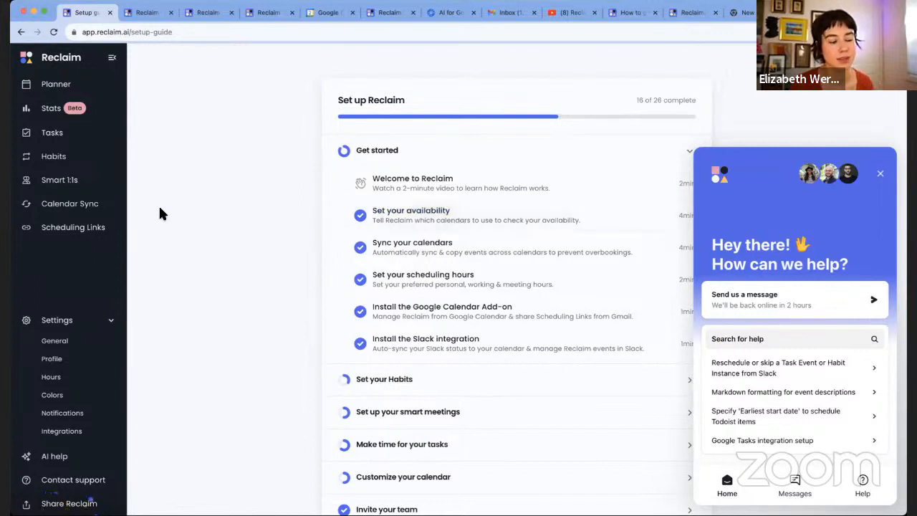
pyautogui.click(111, 321)
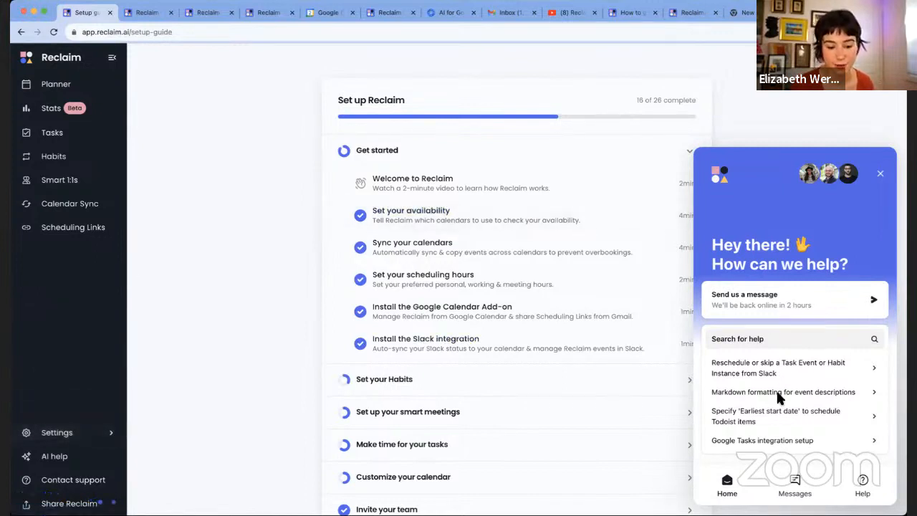